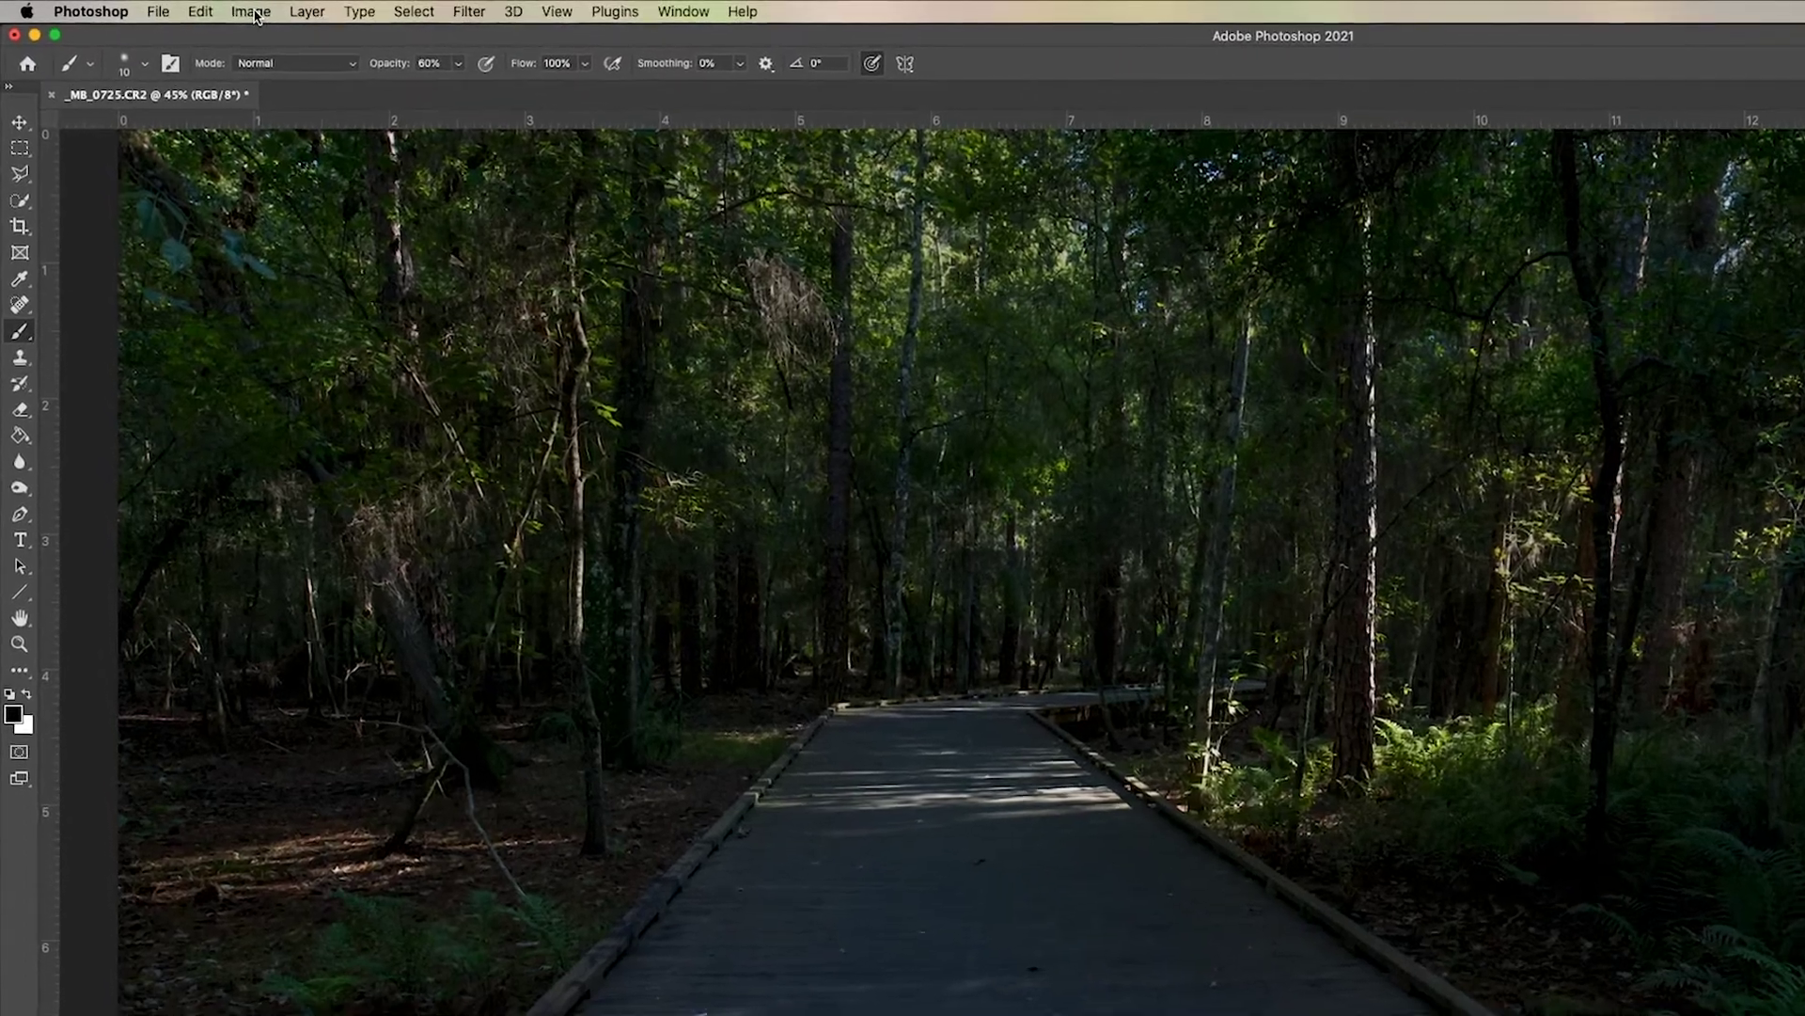
Resize the image to 12 inches wide at 300 pixels/inch, keeping its proportions
left_click(254, 16)
left_click(301, 165)
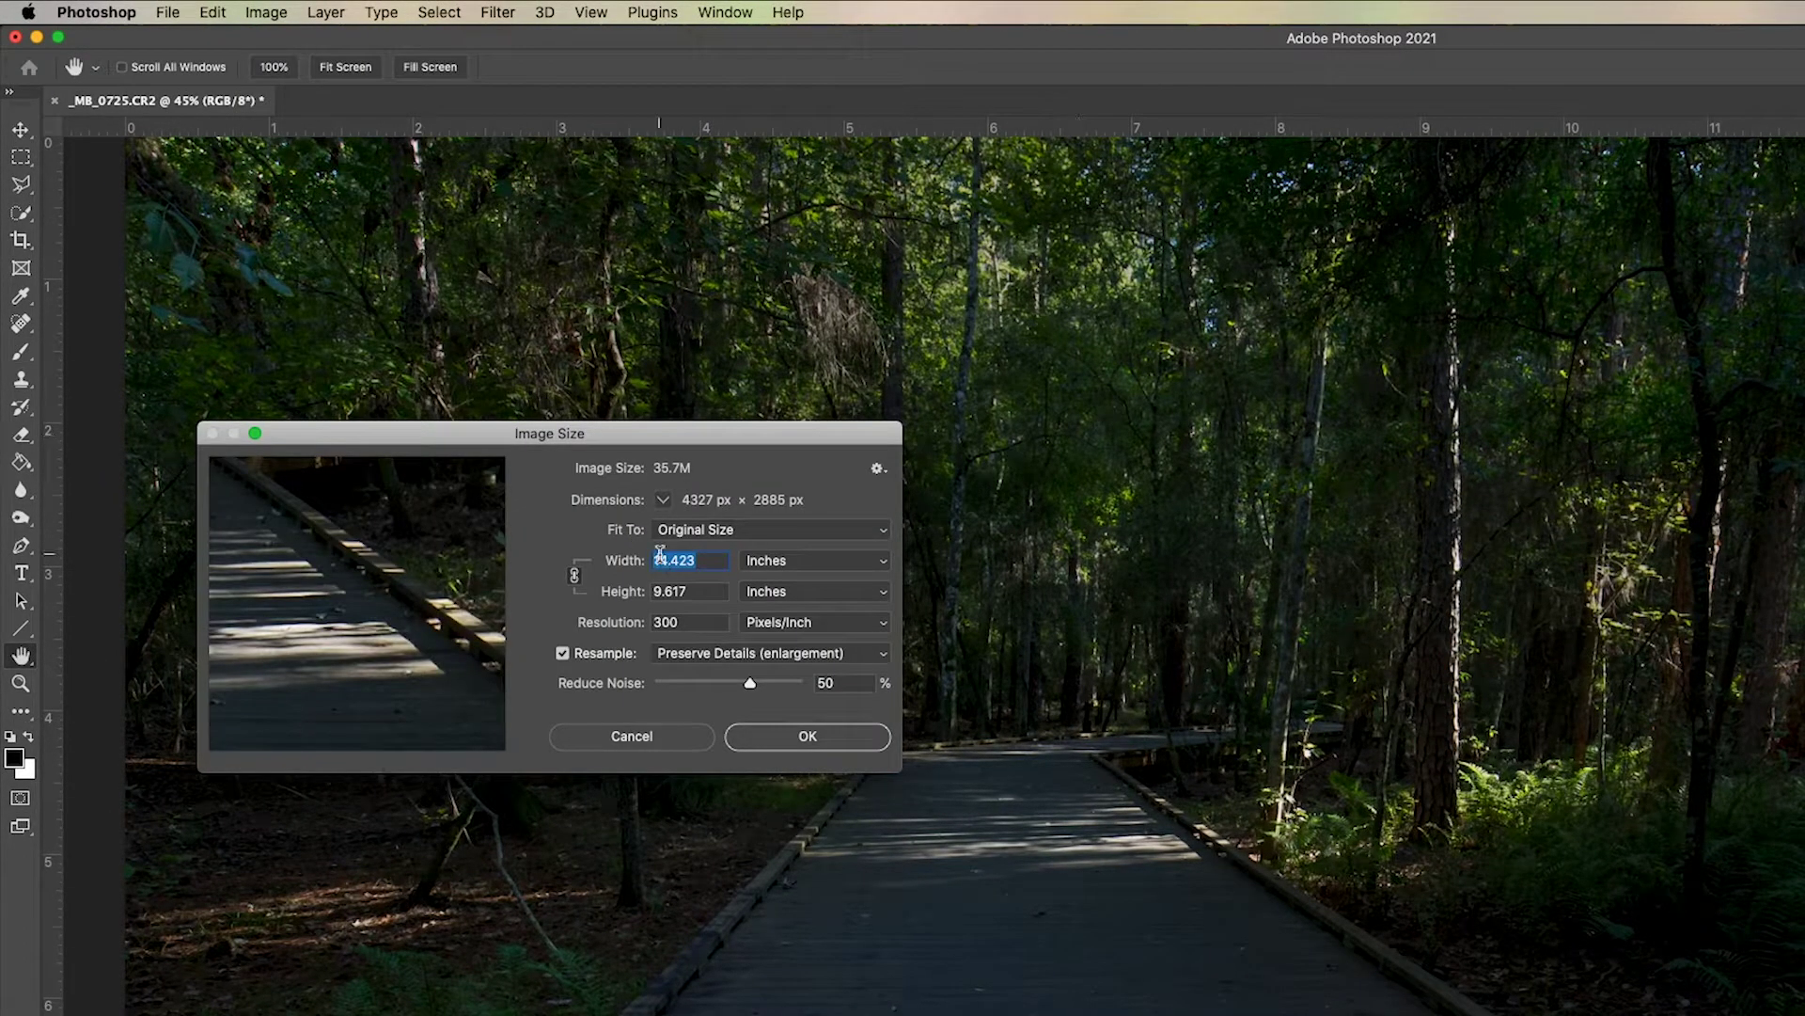
type("9.9")
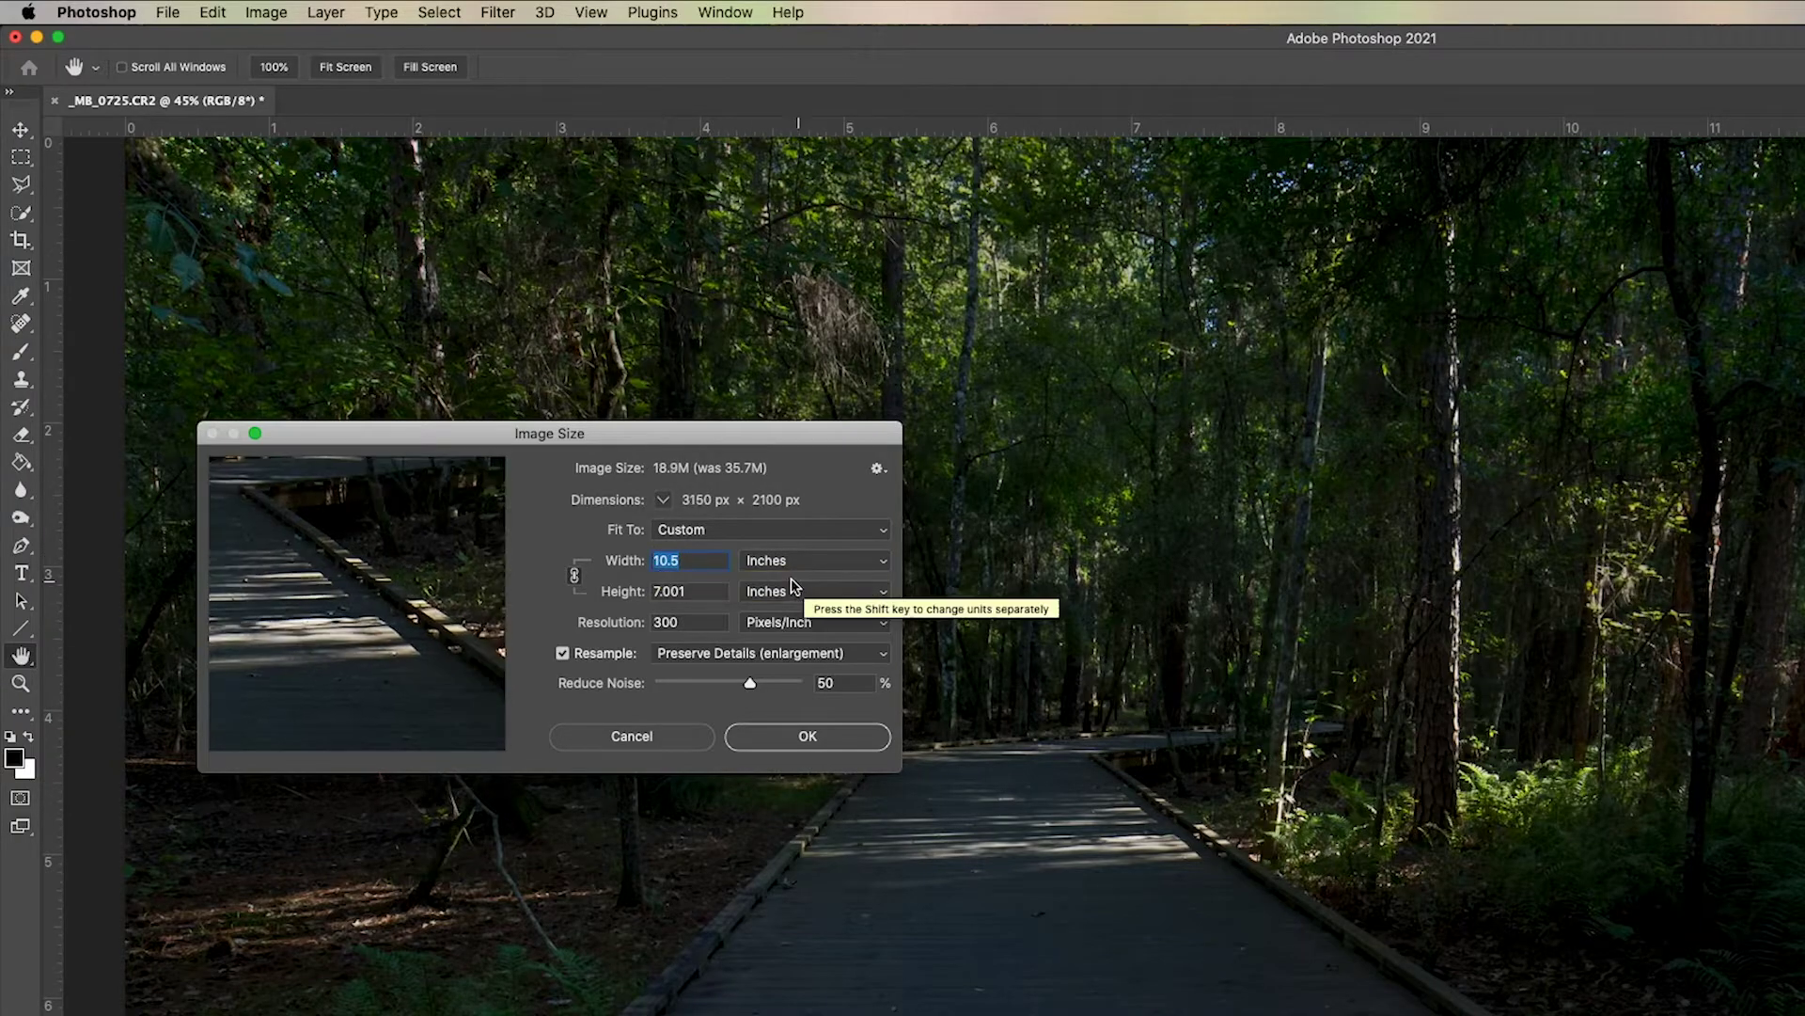
type("9.3")
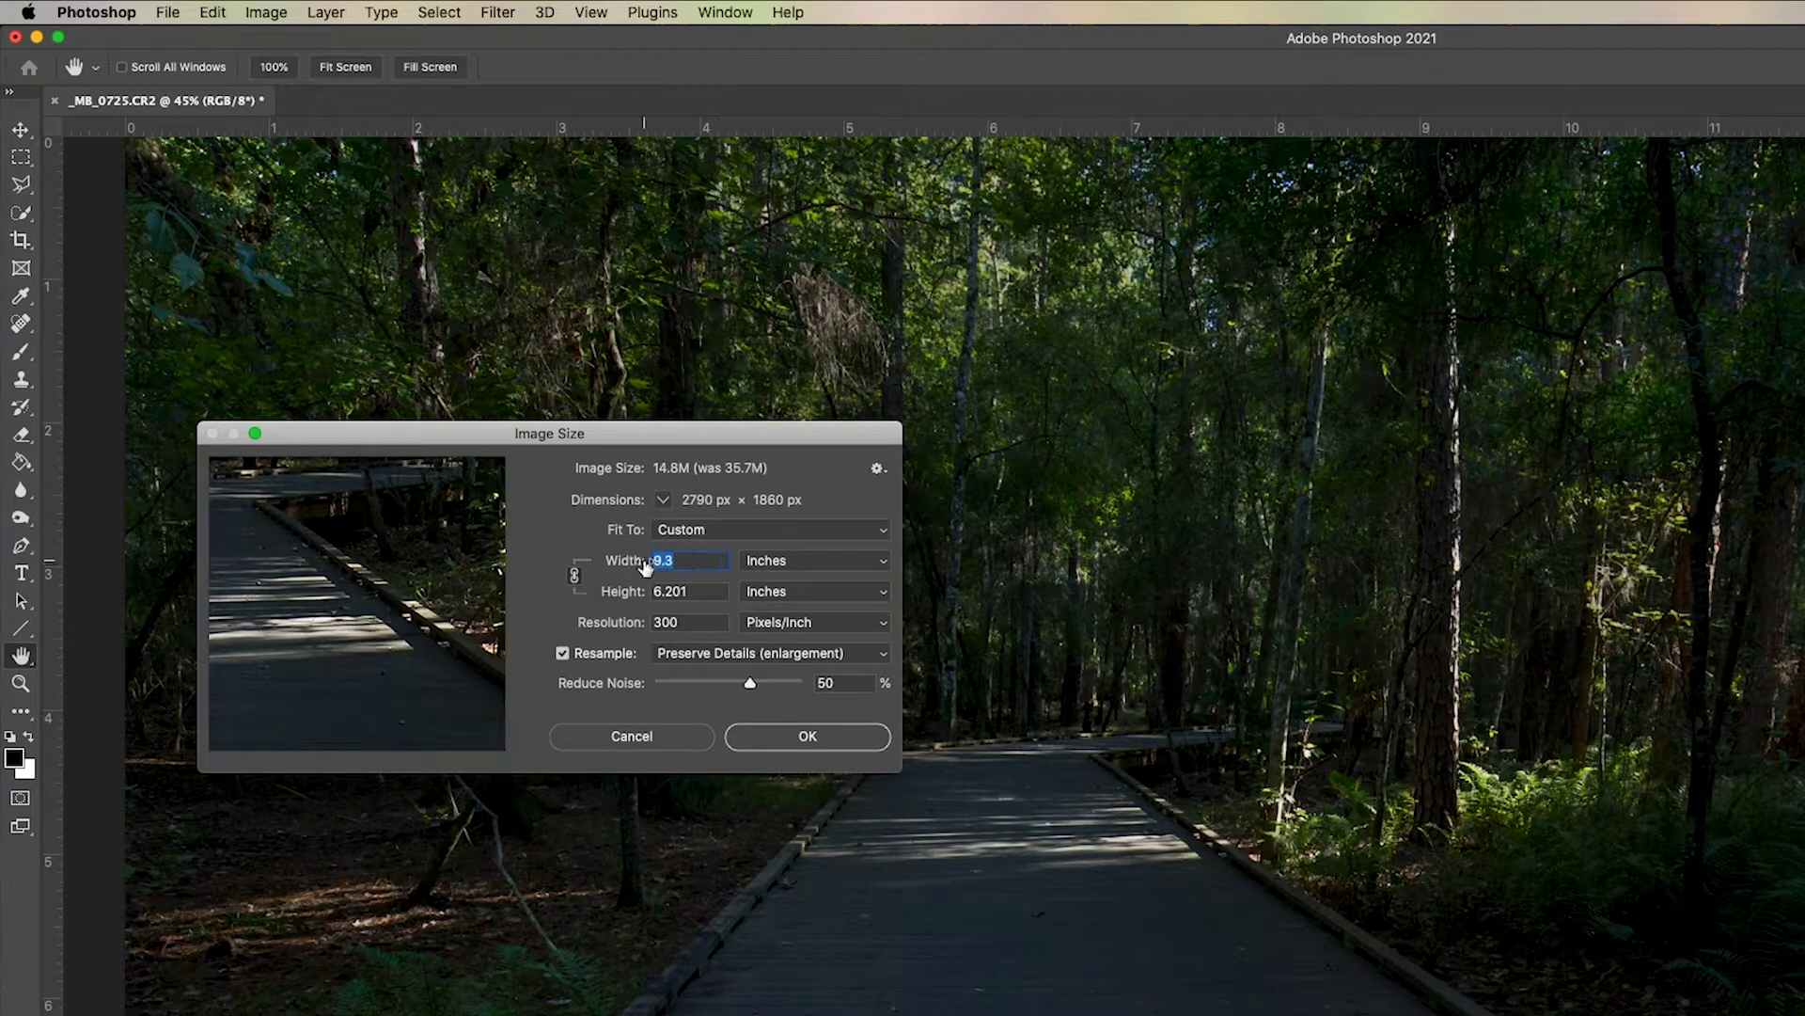
type("12")
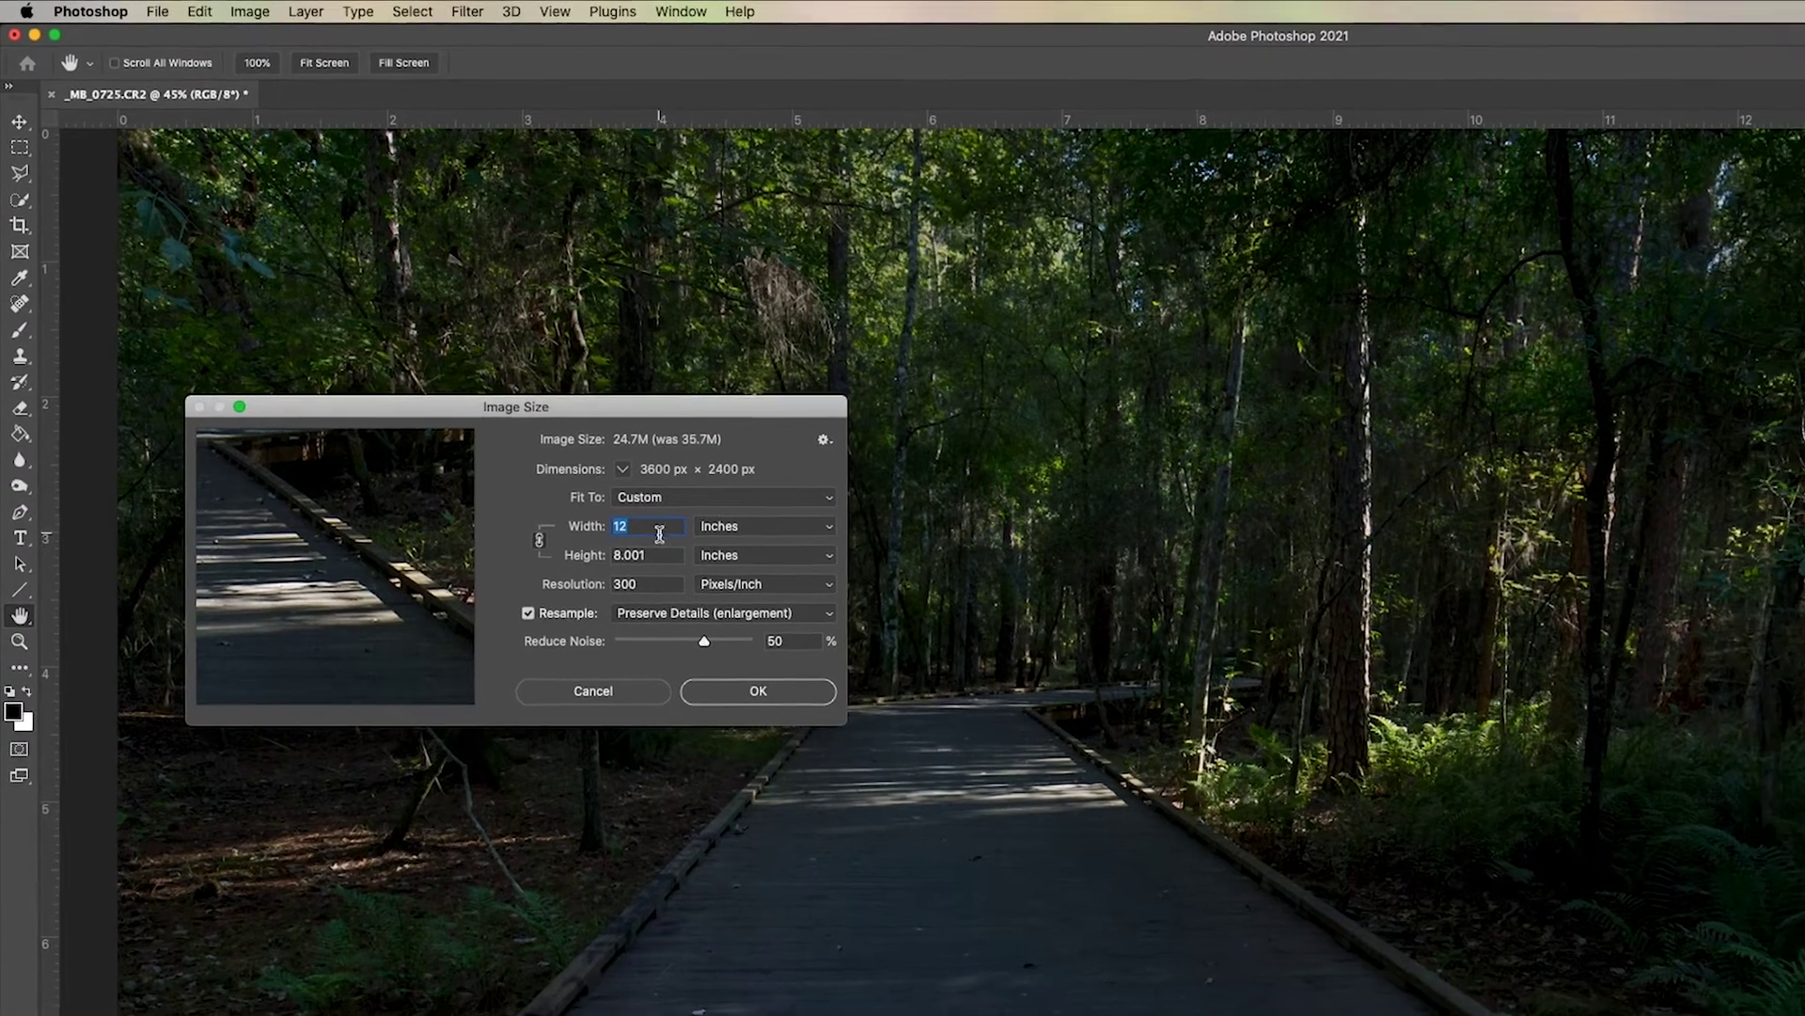
left_click(754, 692)
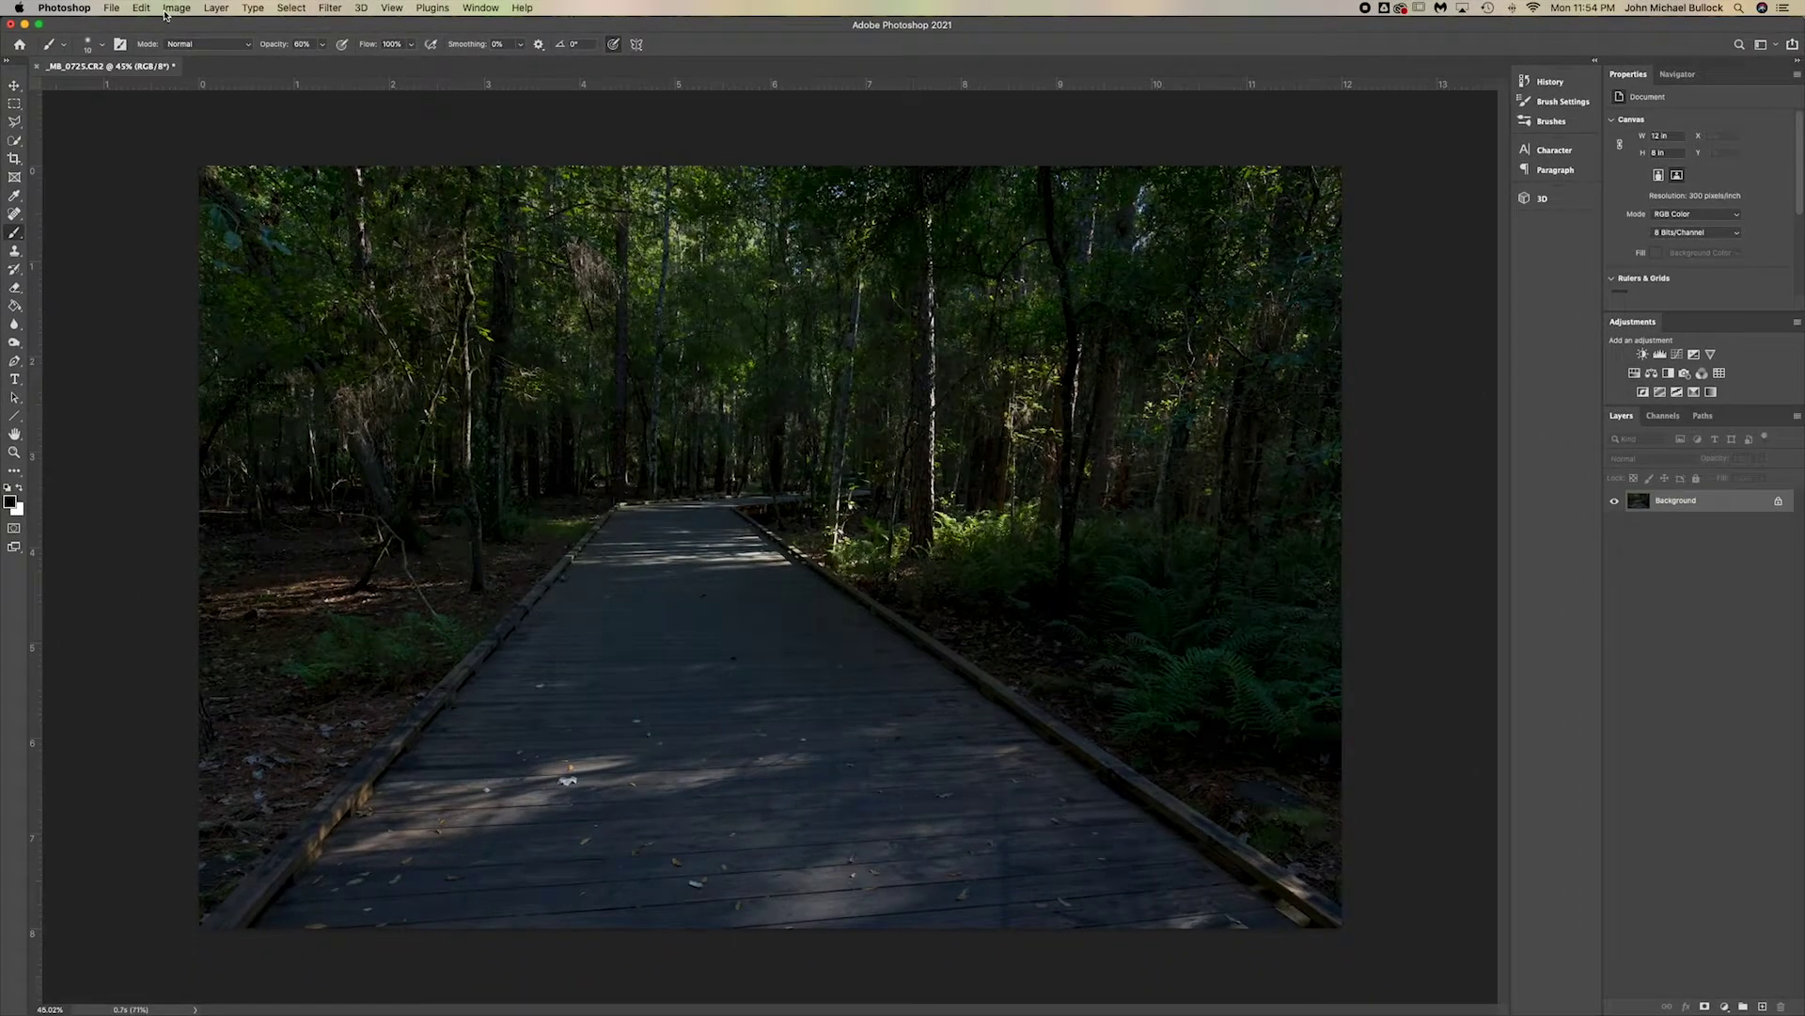
Check the image's width, height and resolution in the Image Size settings
left_click(175, 9)
left_click(203, 122)
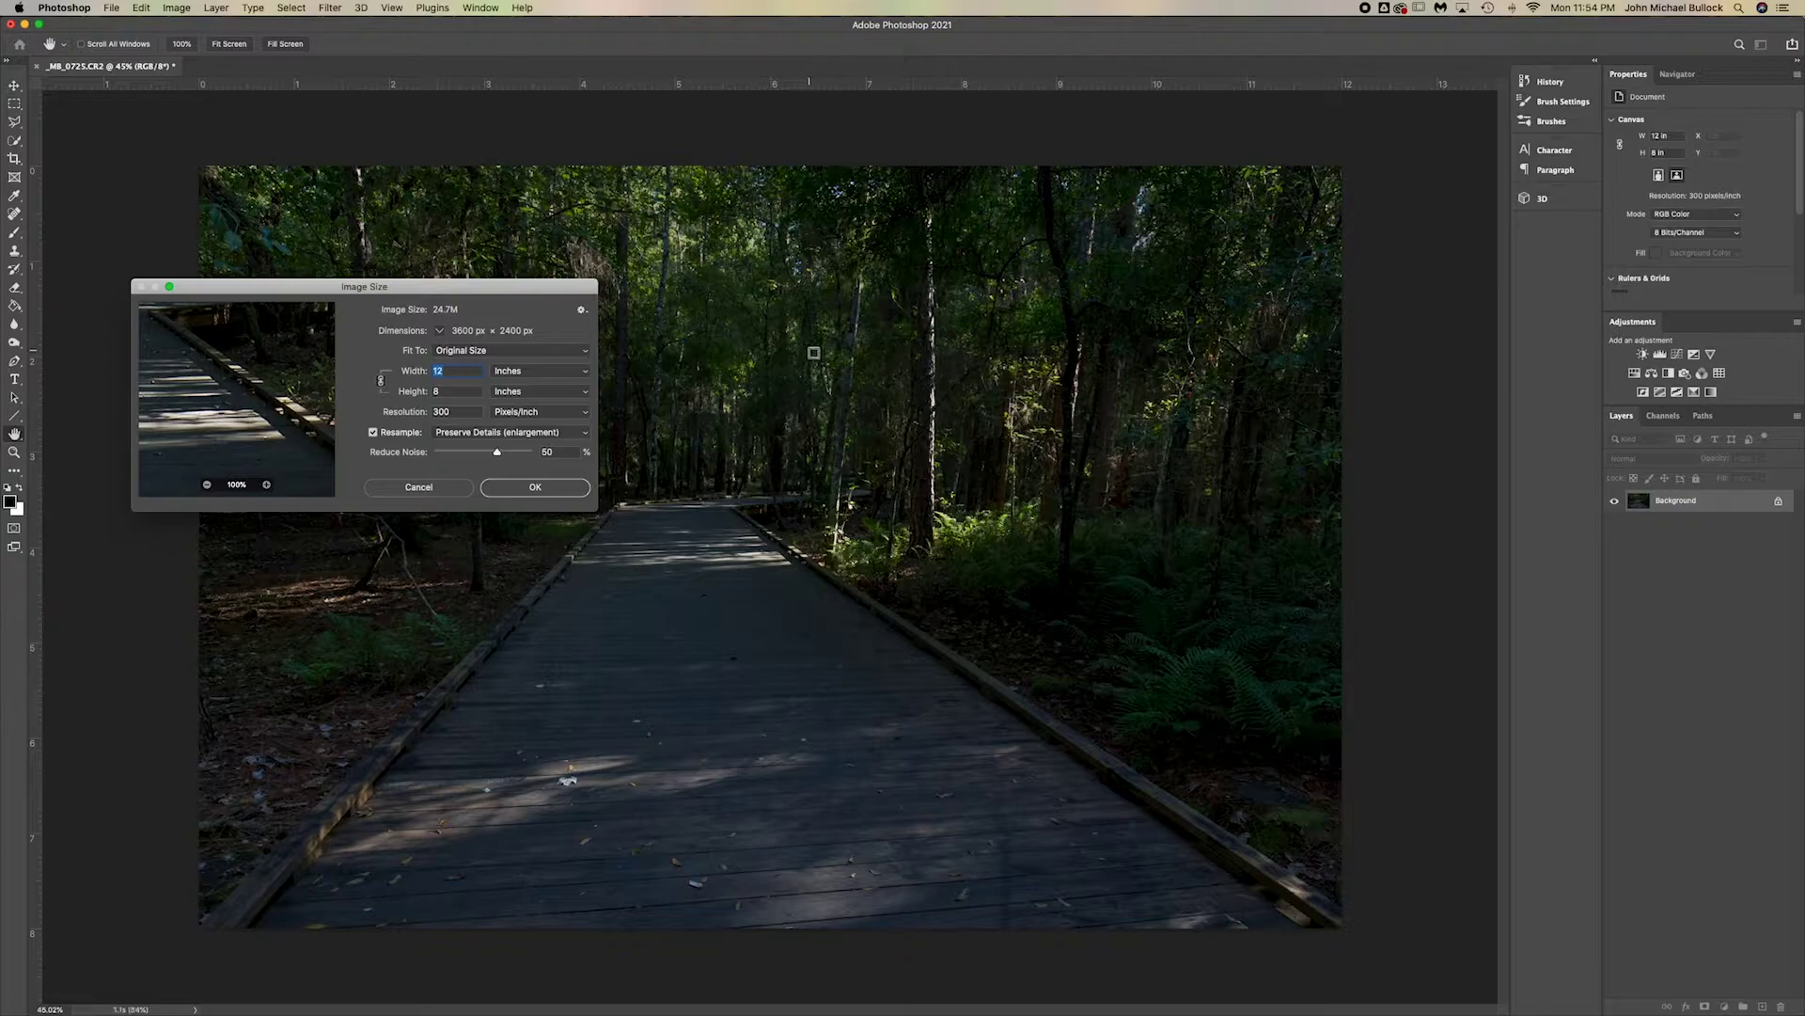
left_click(534, 487)
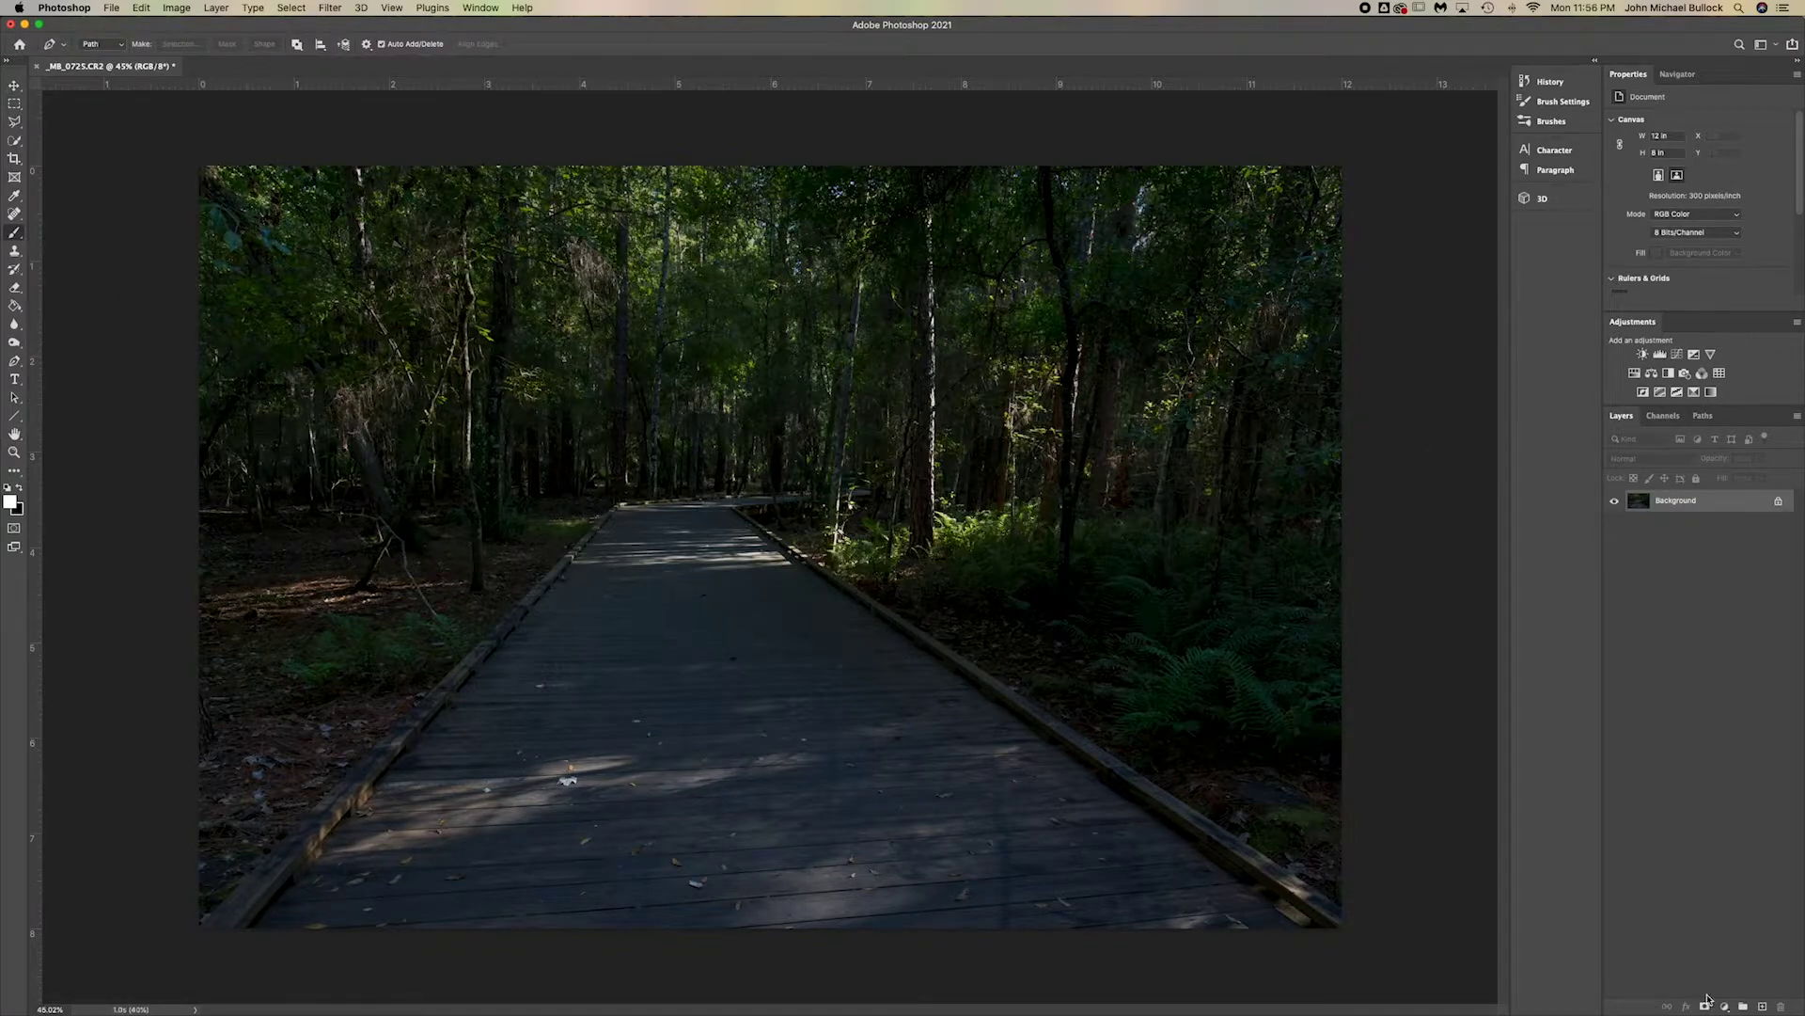
Create a new layer above the background and name it "Glow Shape"
left_click(1763, 1006)
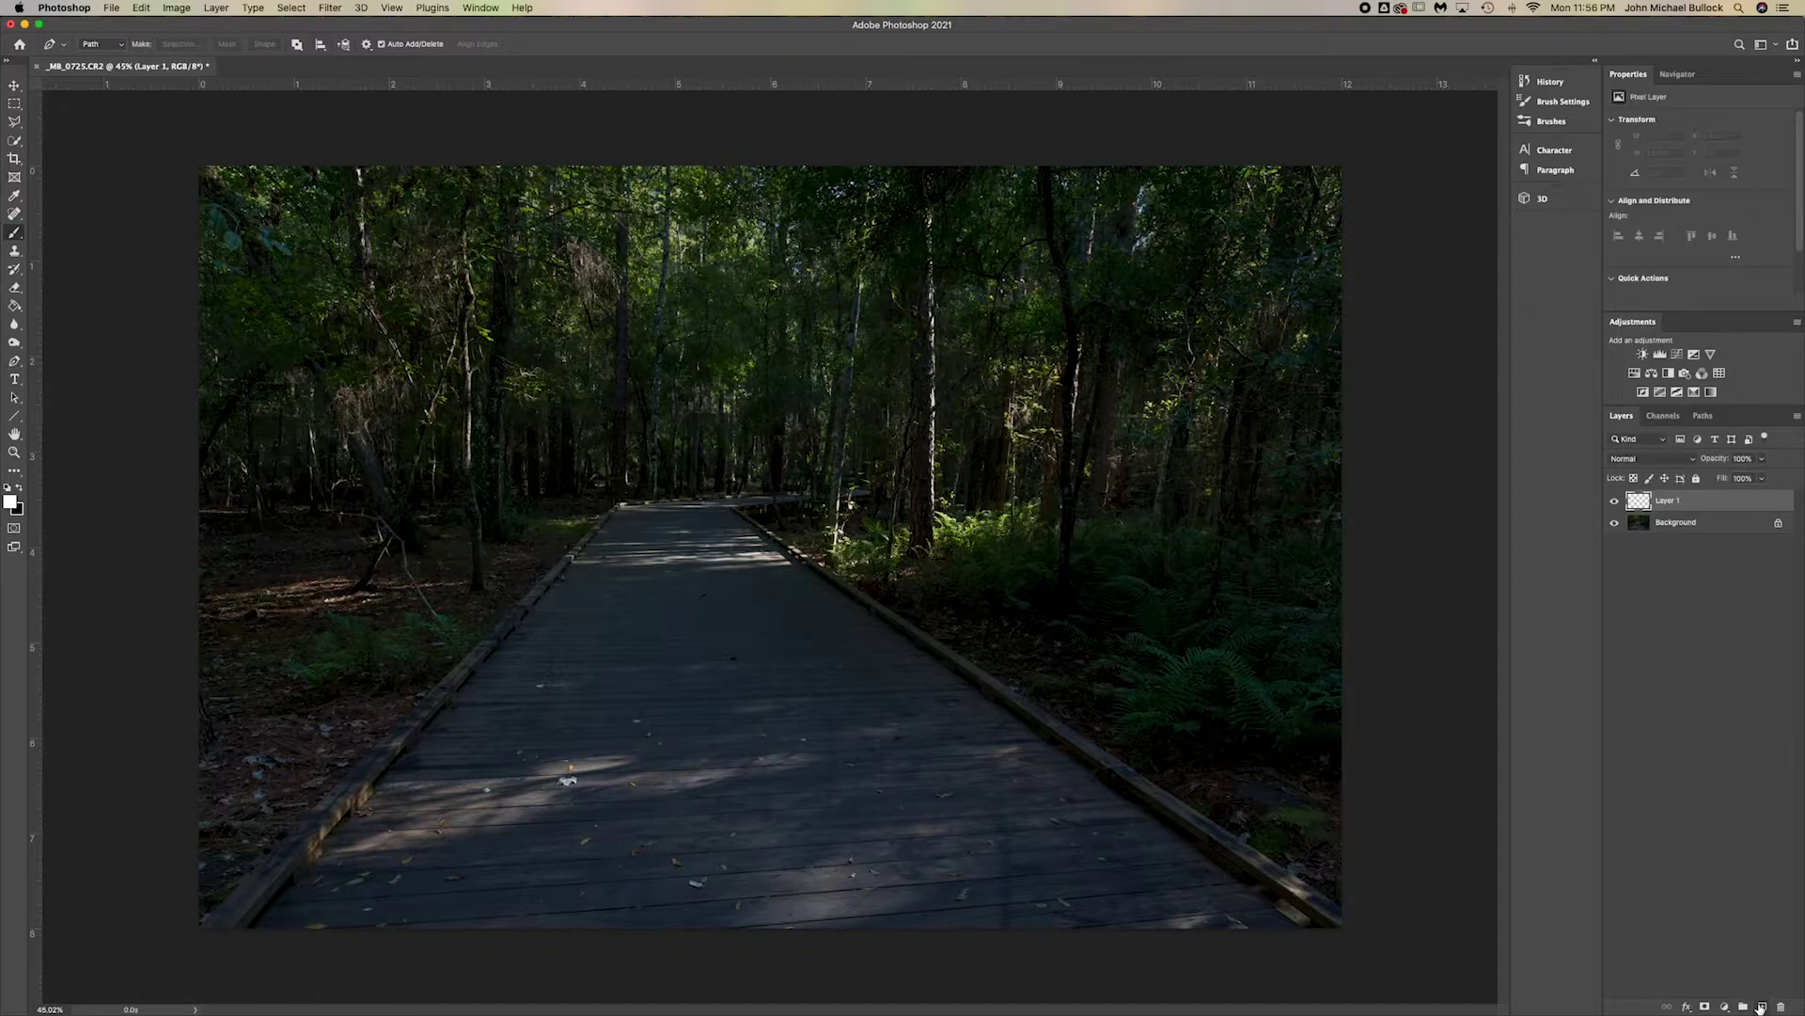
double_click(1667, 500)
type("Dlow Shape")
key("Return")
Draw an open three-sided doorway path over the boardwalk with the Pen tool, about 3.5 in wide and 3.8 in tall
left_click(21, 361)
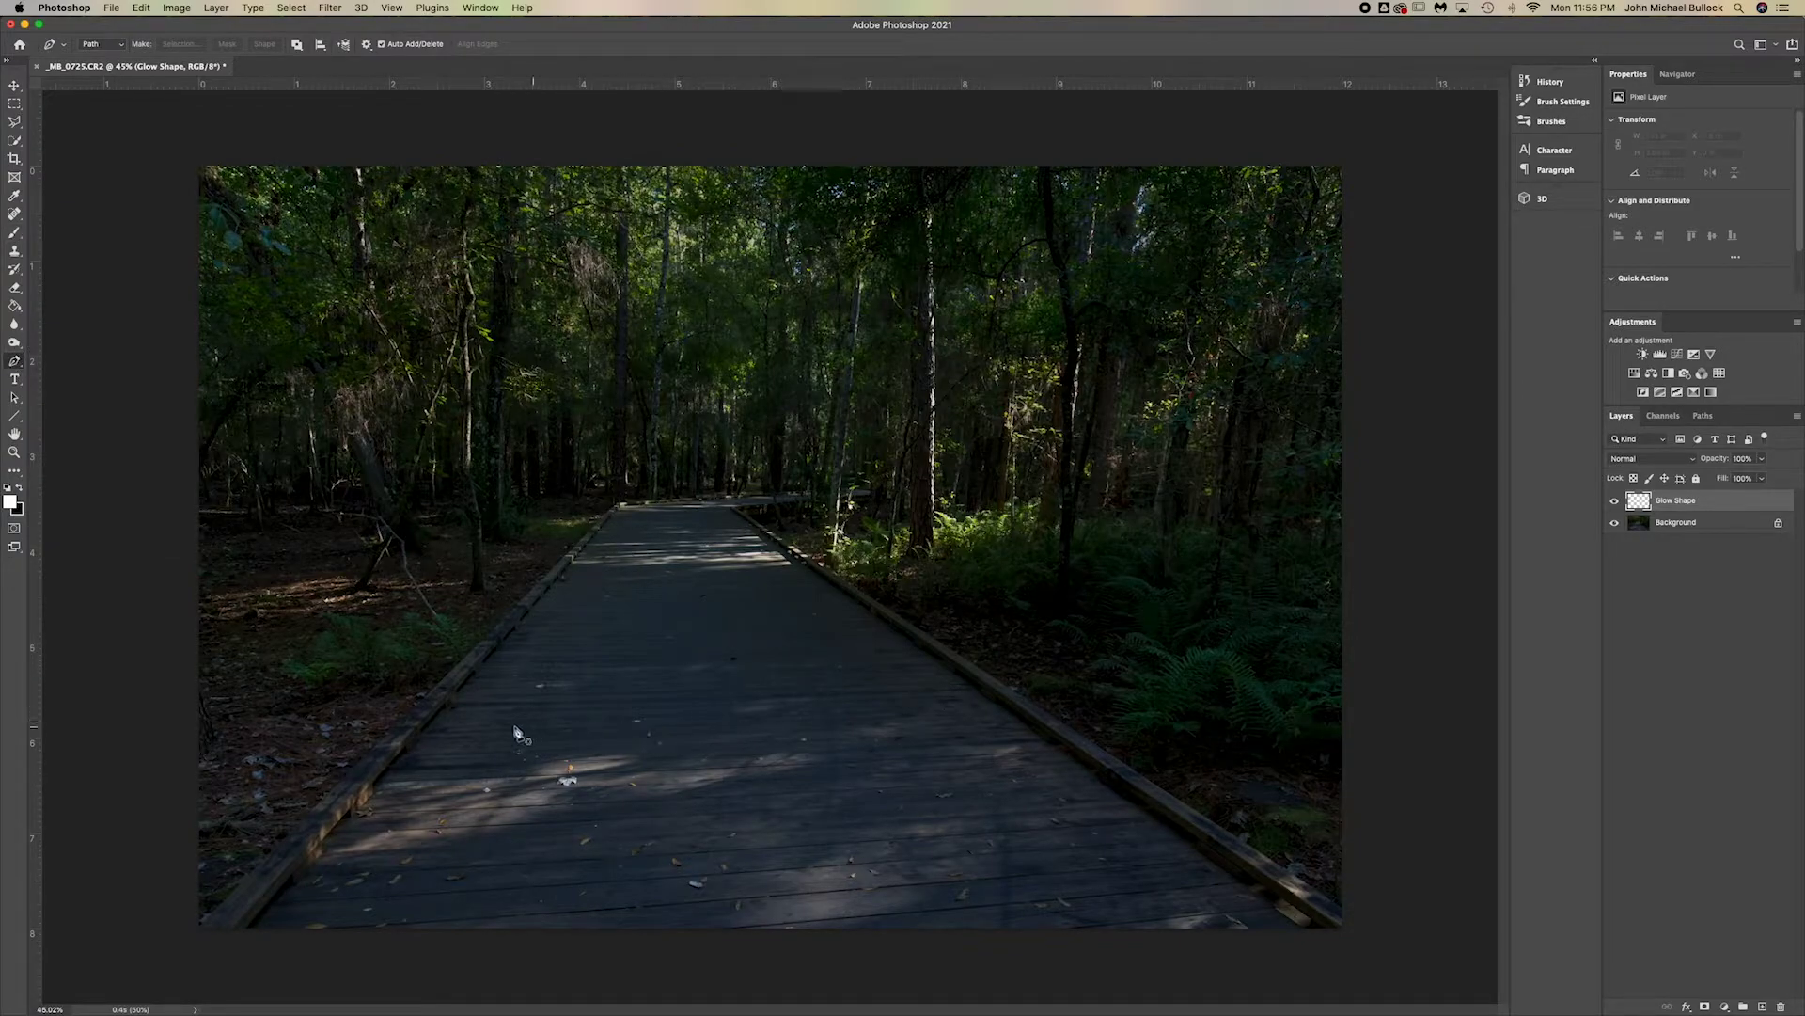
left_click(522, 674)
left_click(523, 319, "shift")
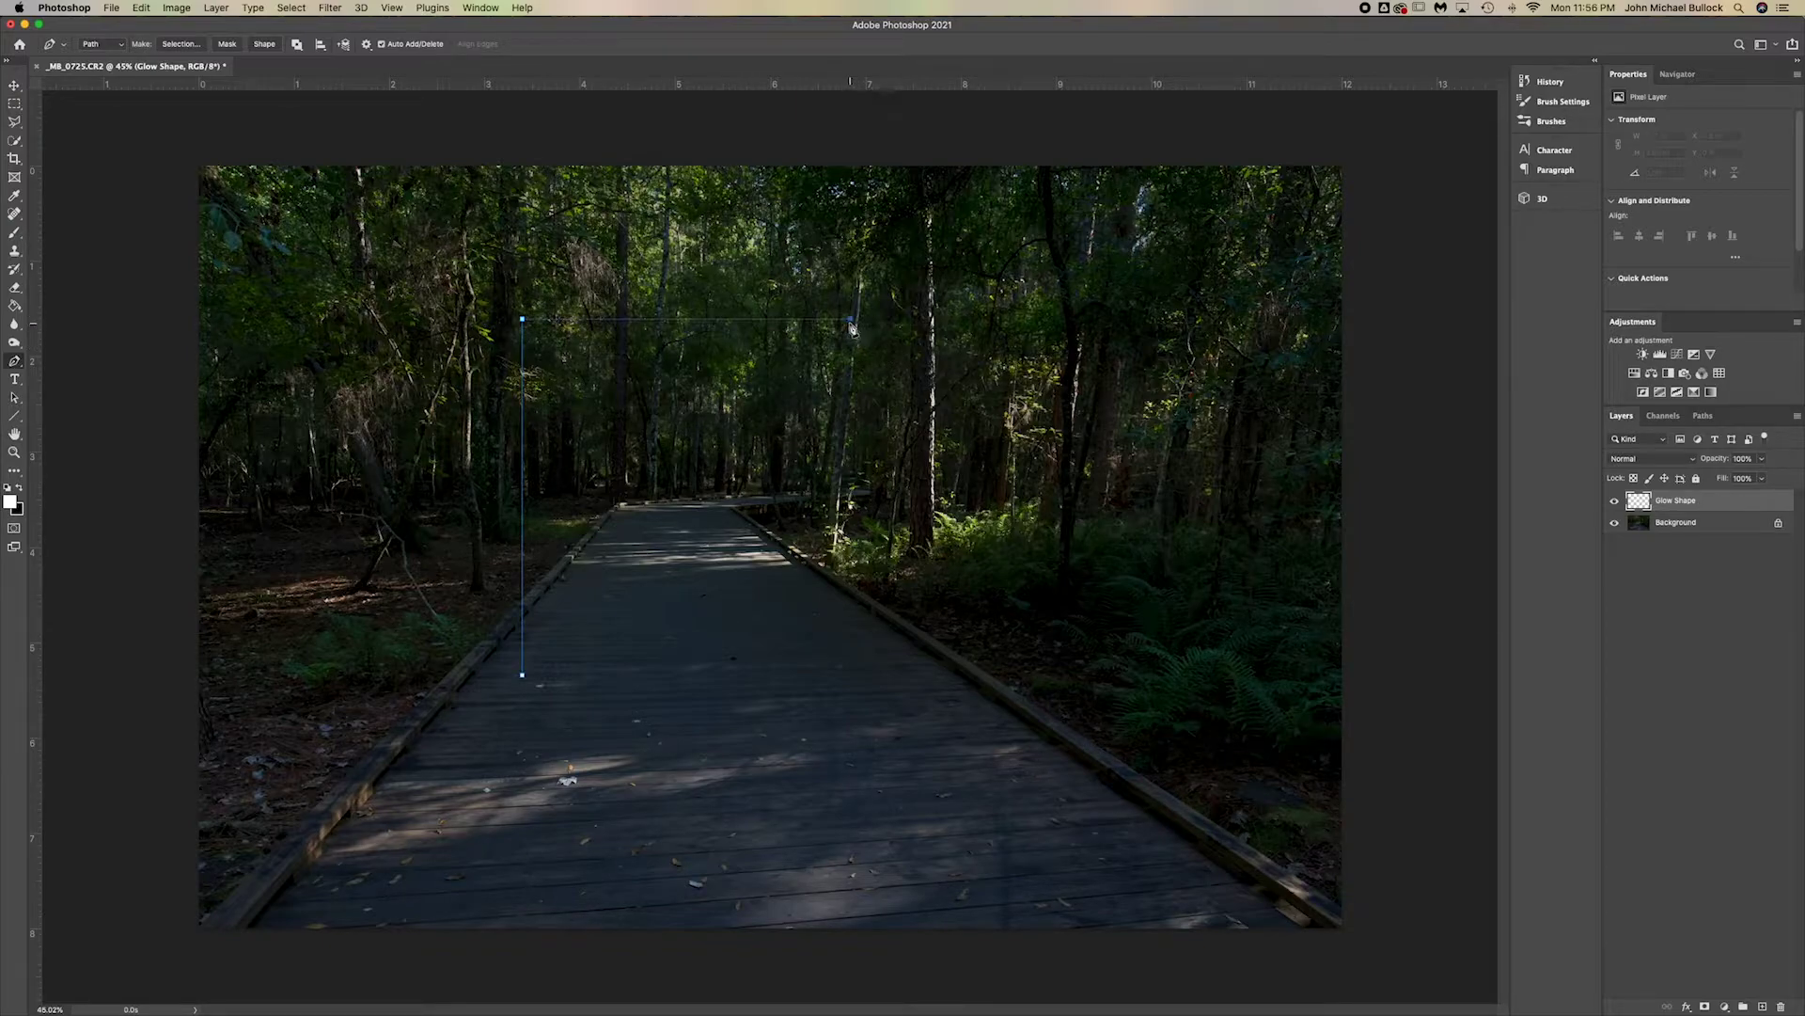
left_click(851, 320, "shift")
left_click(840, 675, "shift")
Stroke the doorway path with the white Brush without simulated pressure, and delete the path
left_click(16, 233)
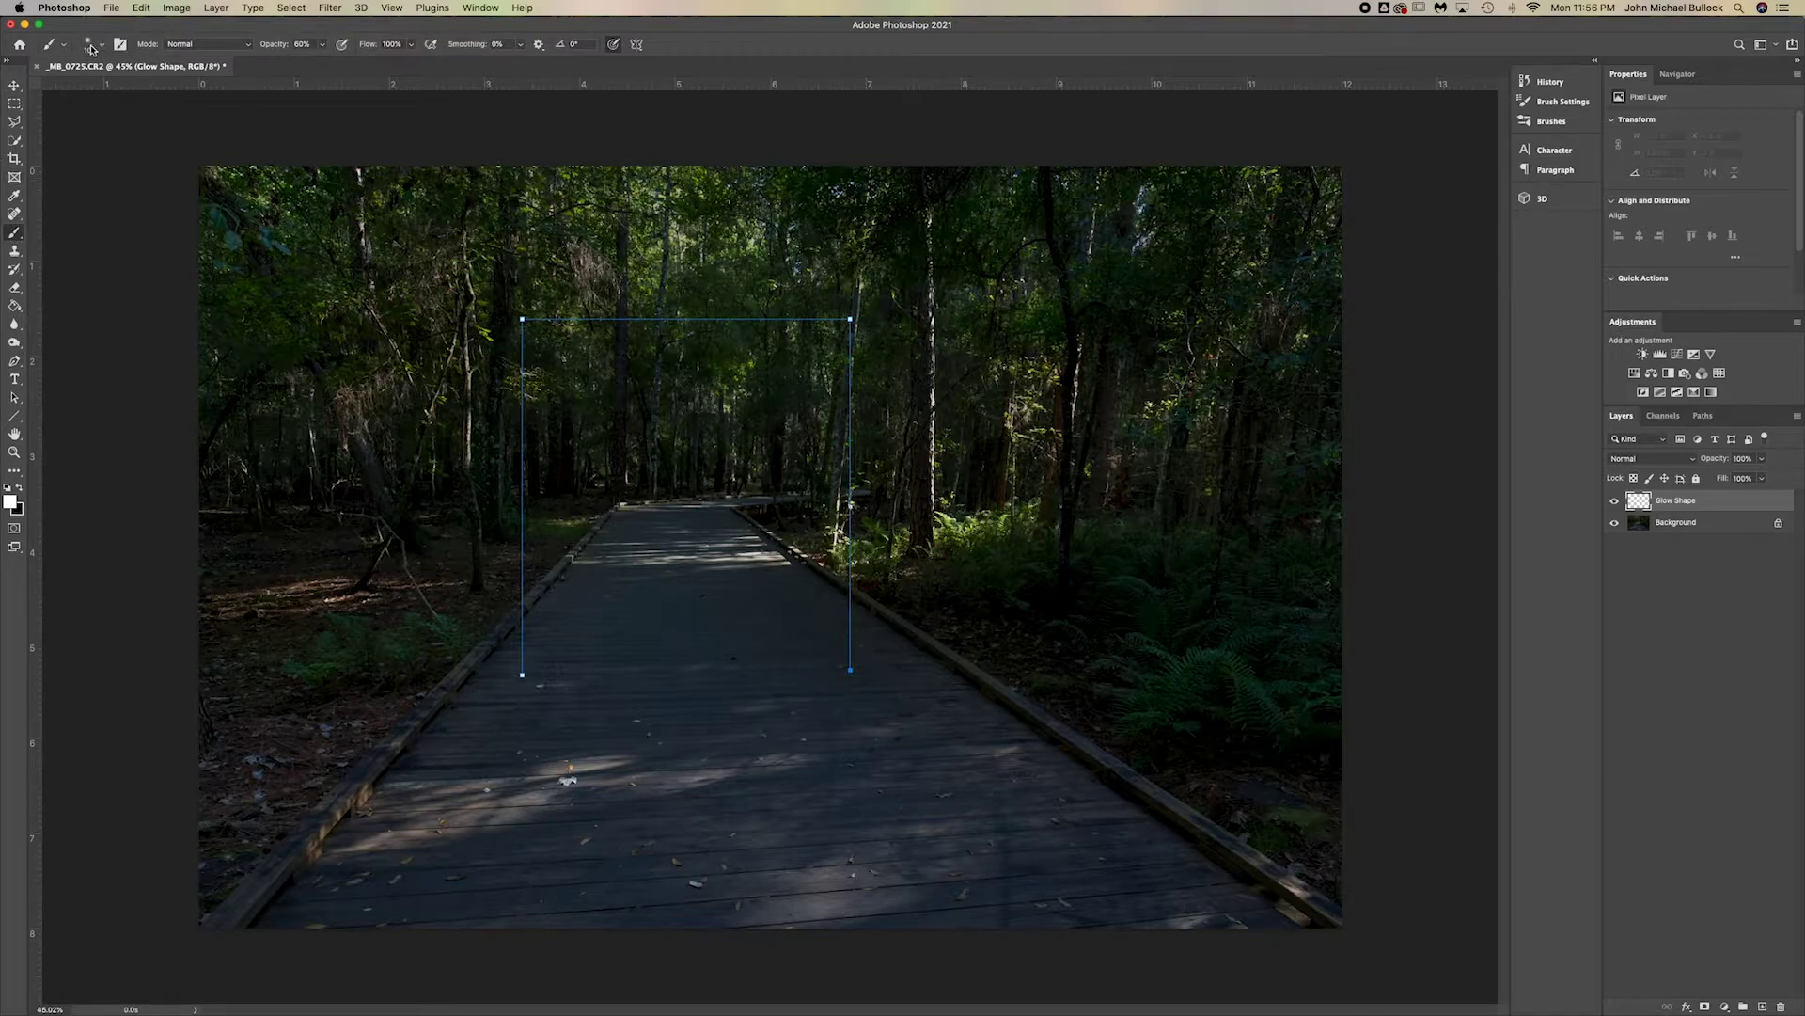
left_click(15, 363)
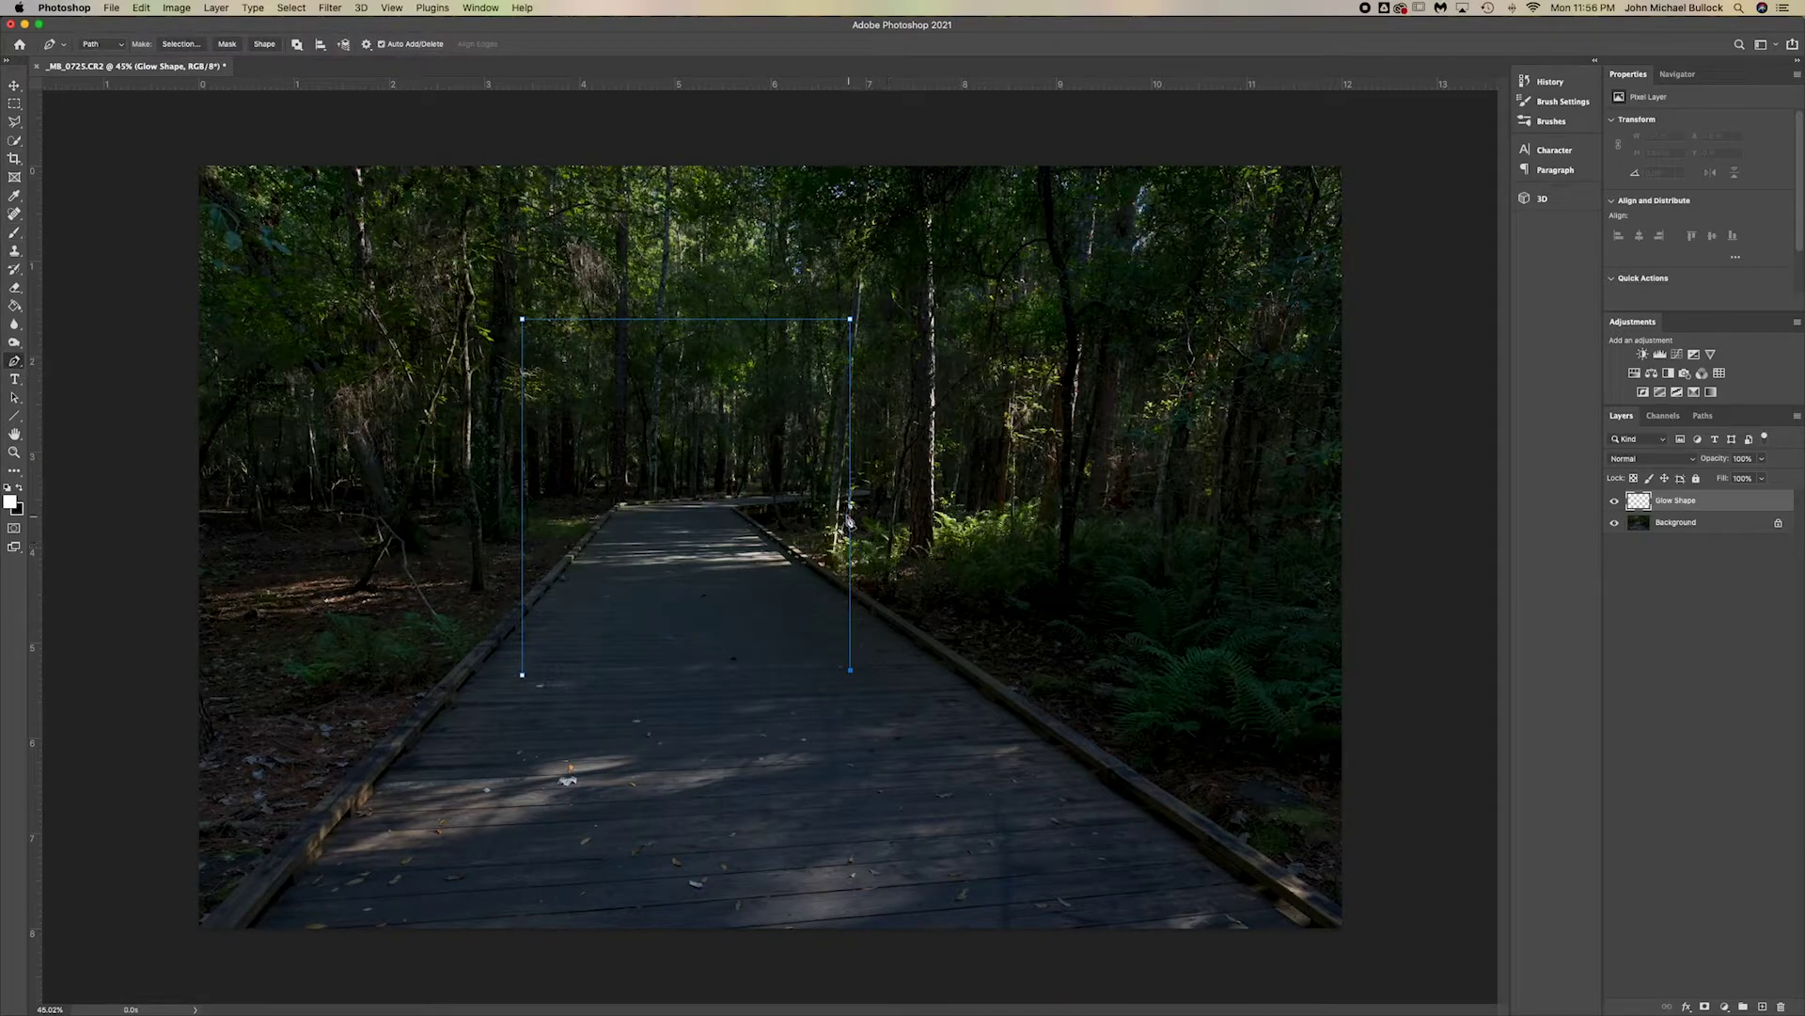
right_click(851, 518)
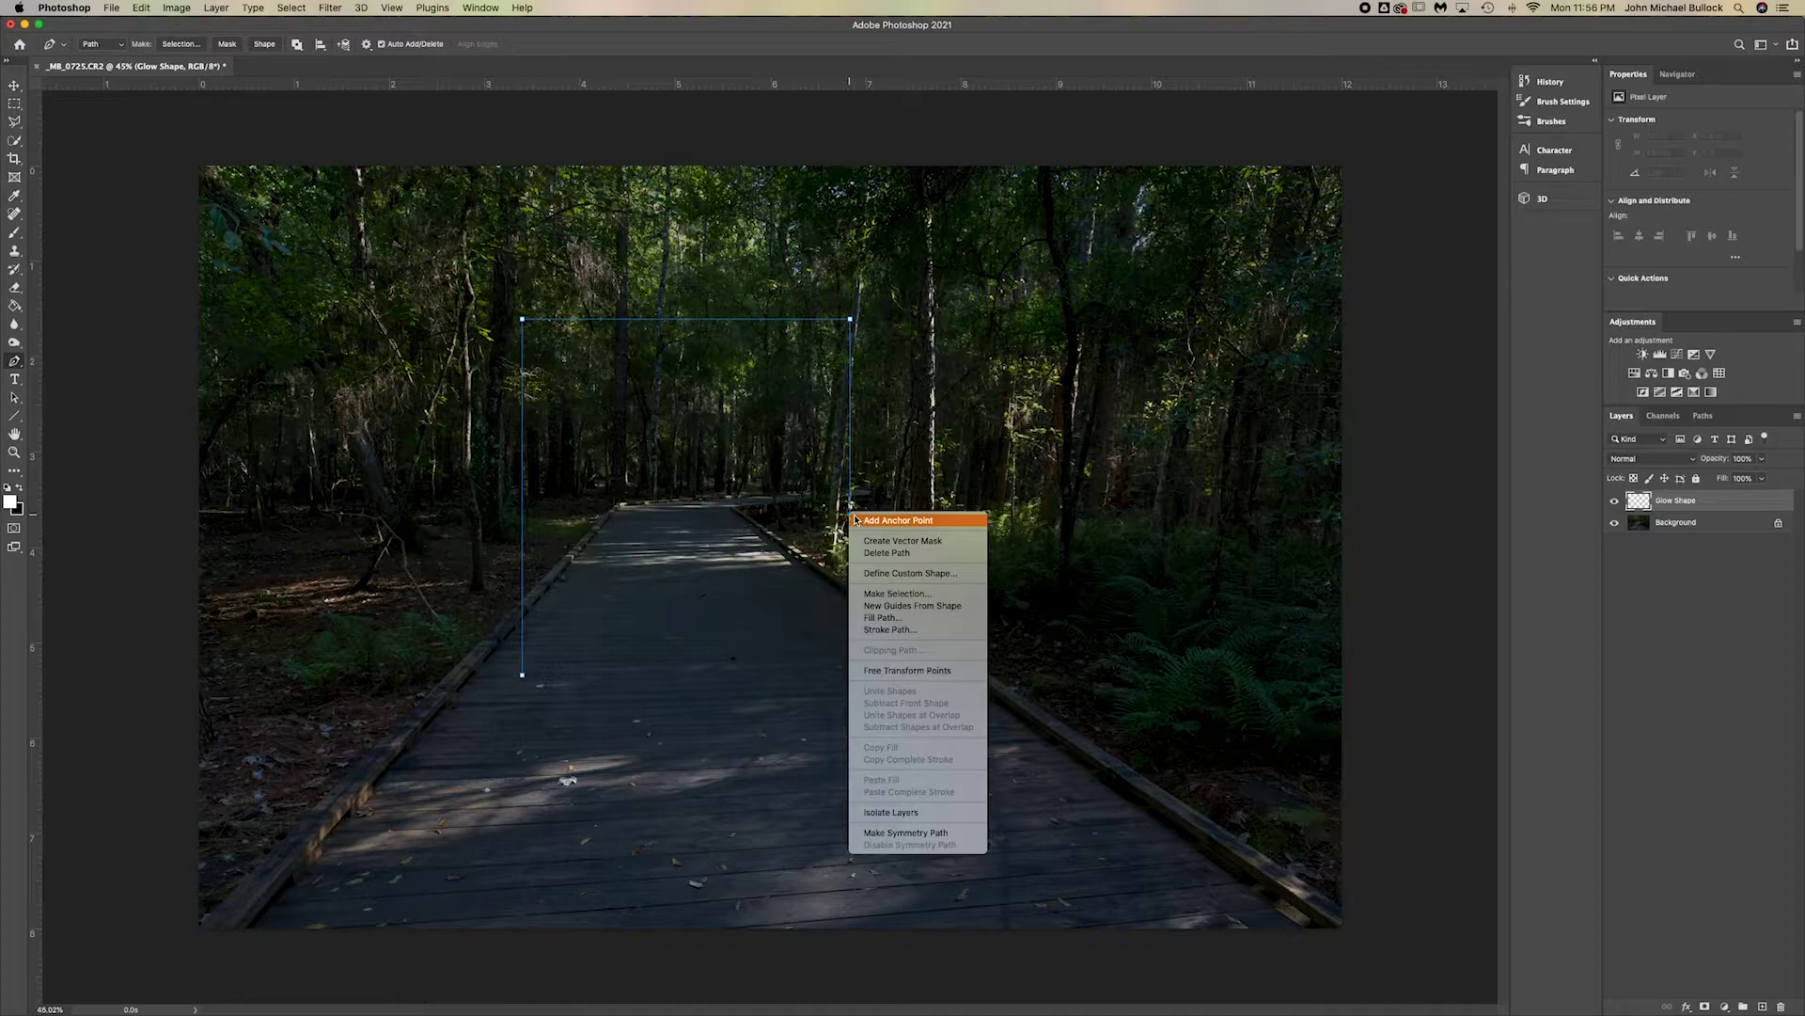
left_click(913, 632)
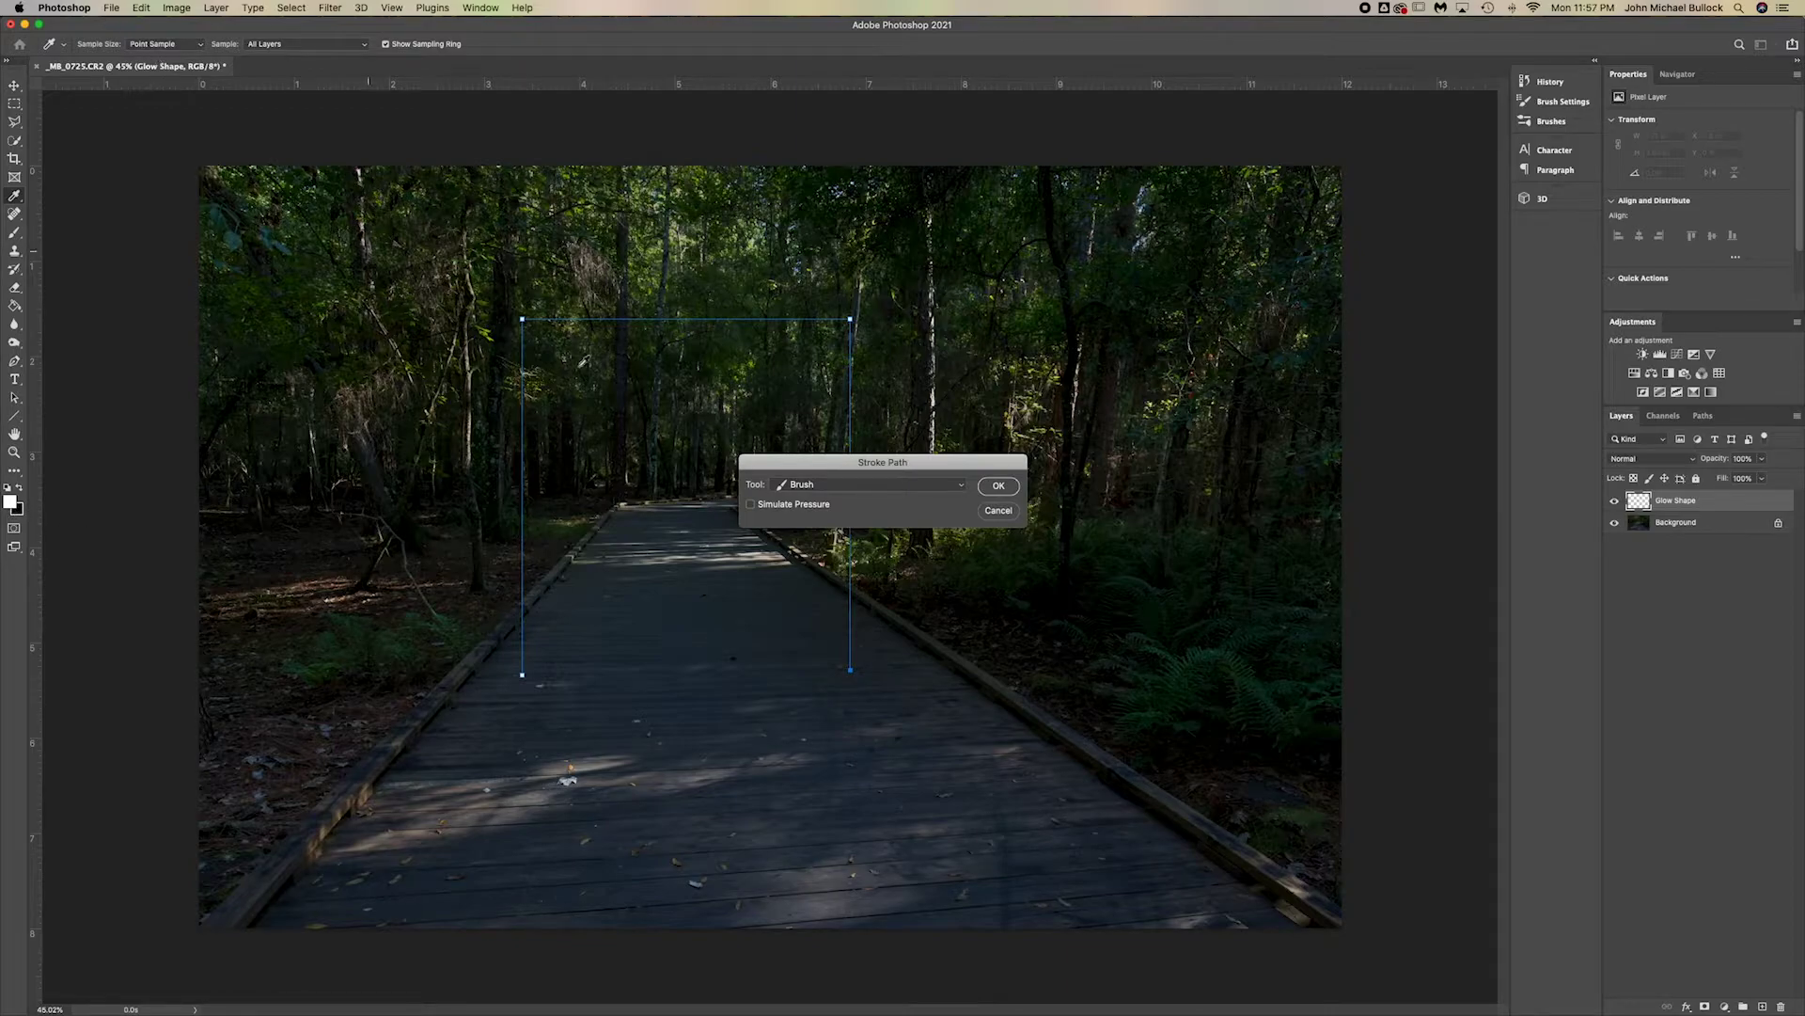
left_click(999, 486)
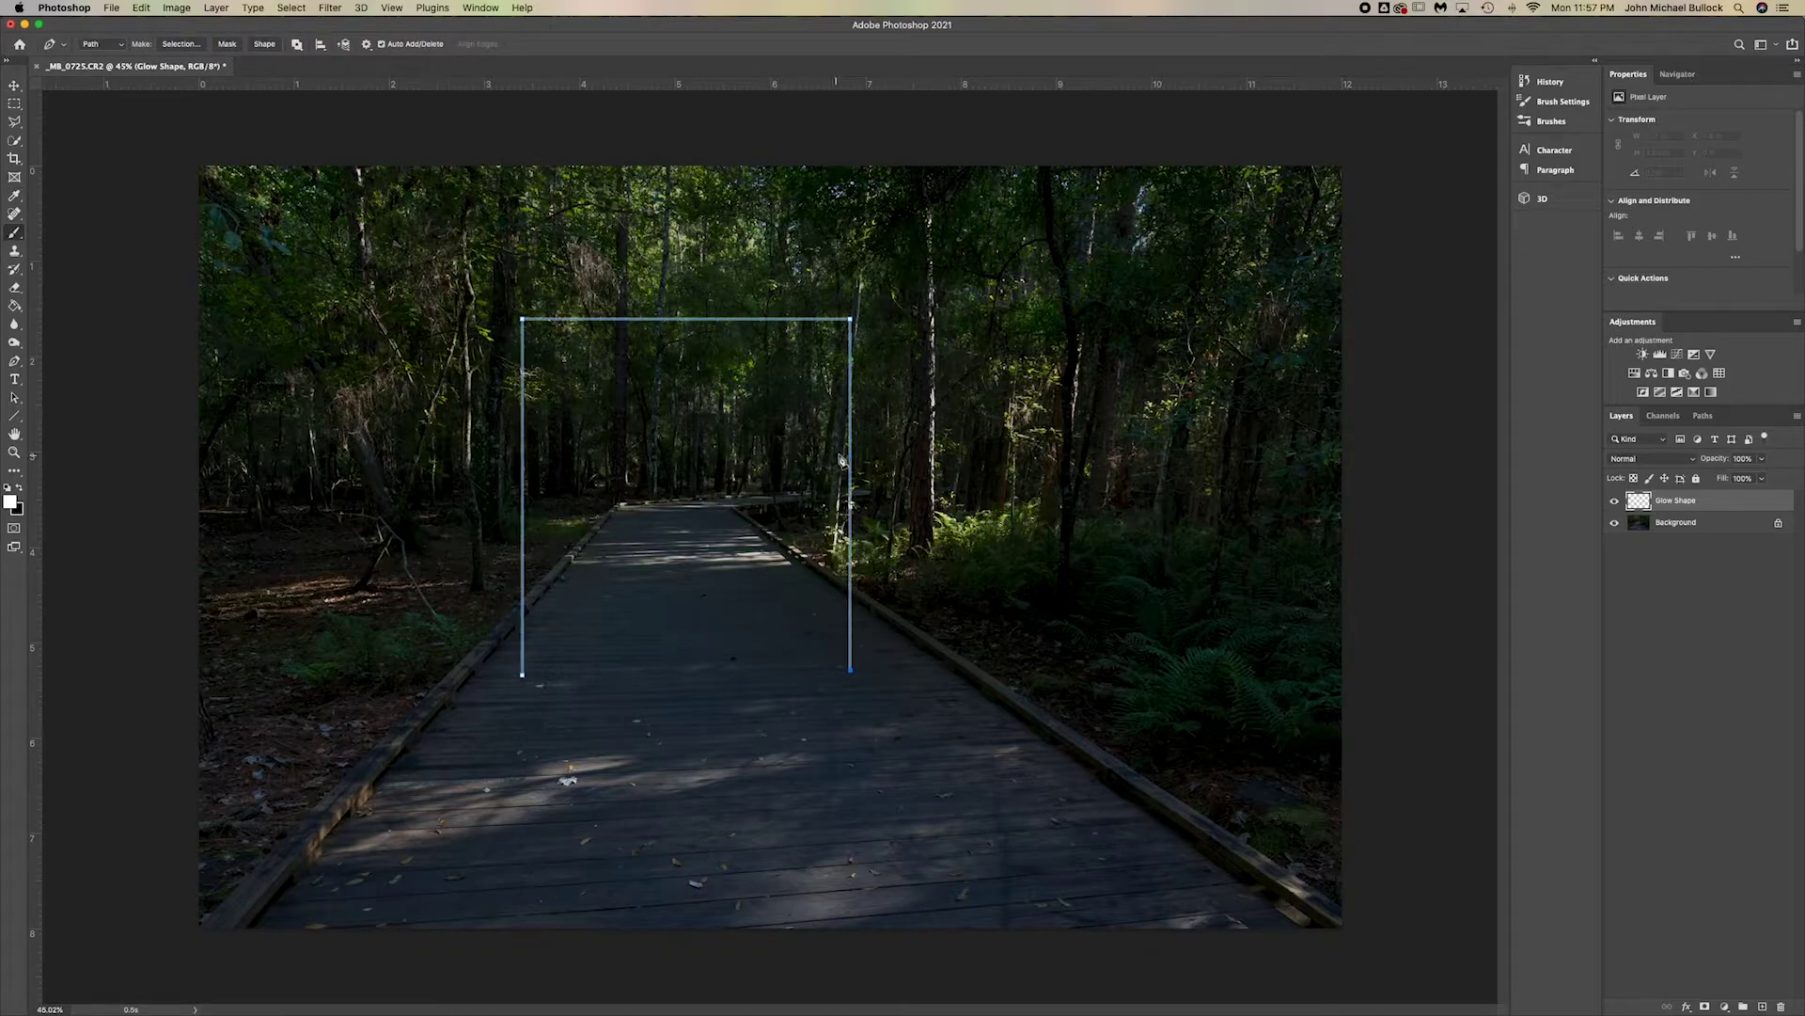
right_click(853, 456)
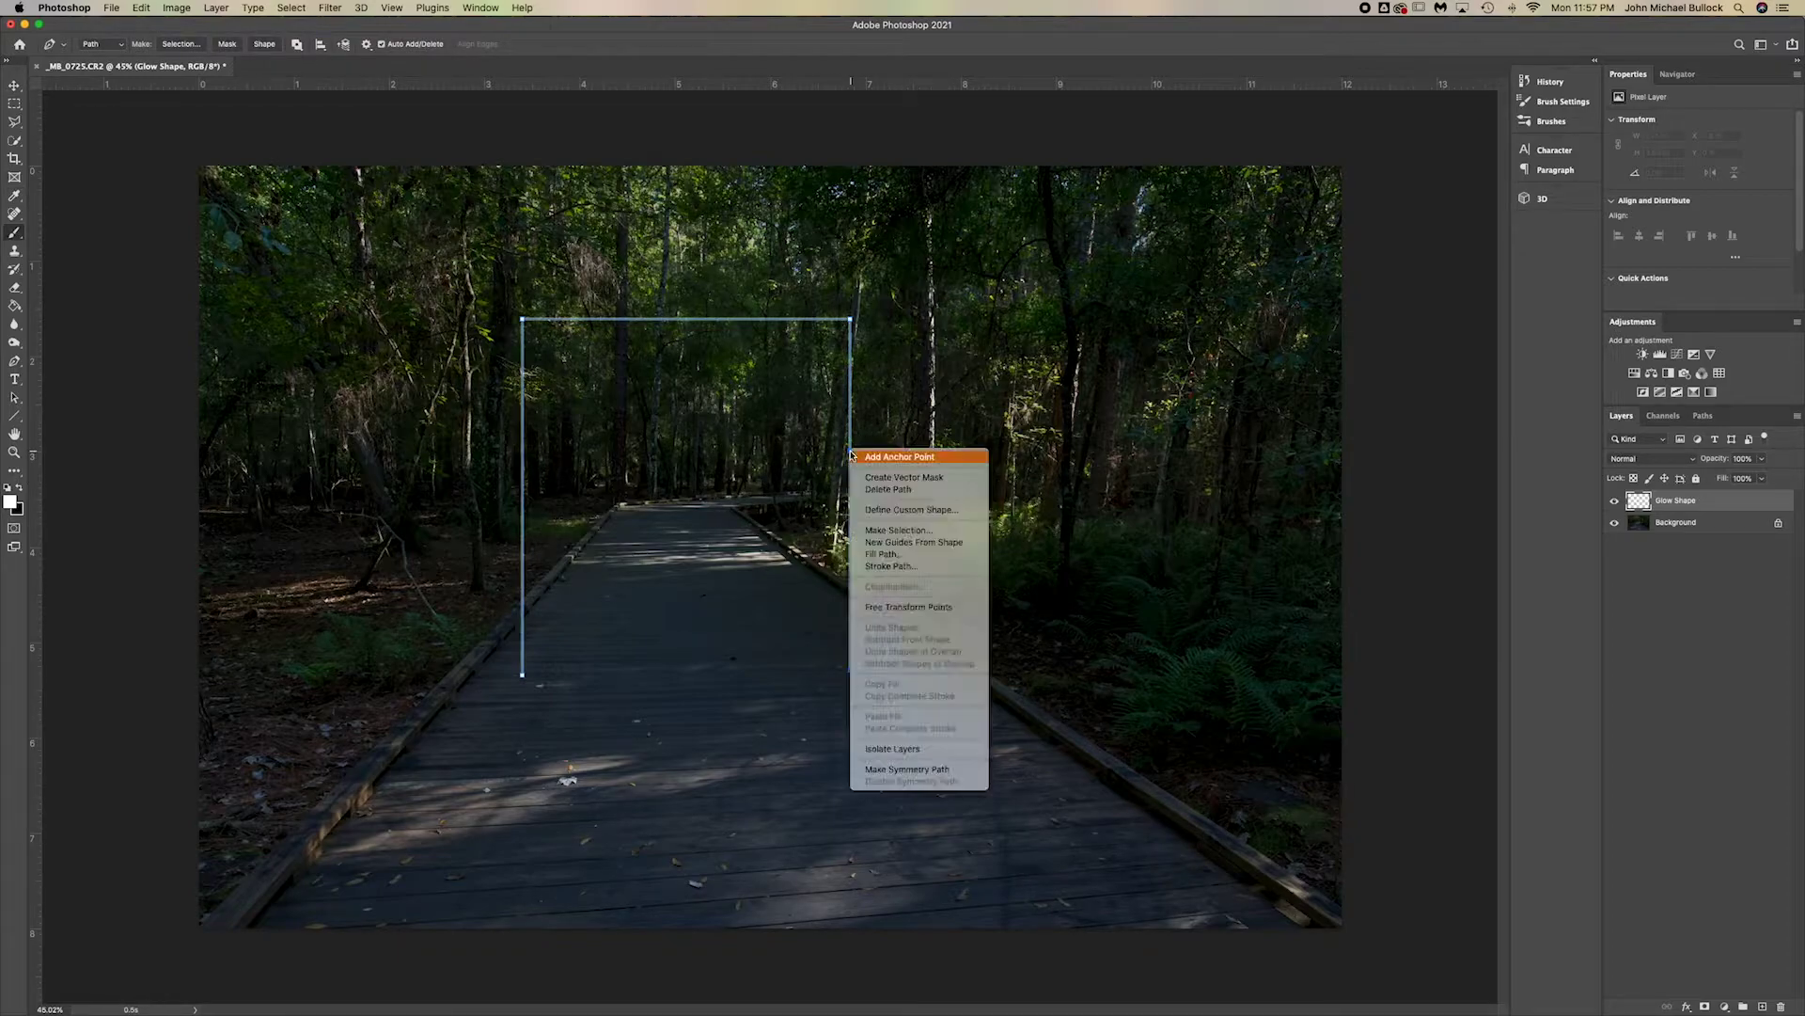
left_click(903, 490)
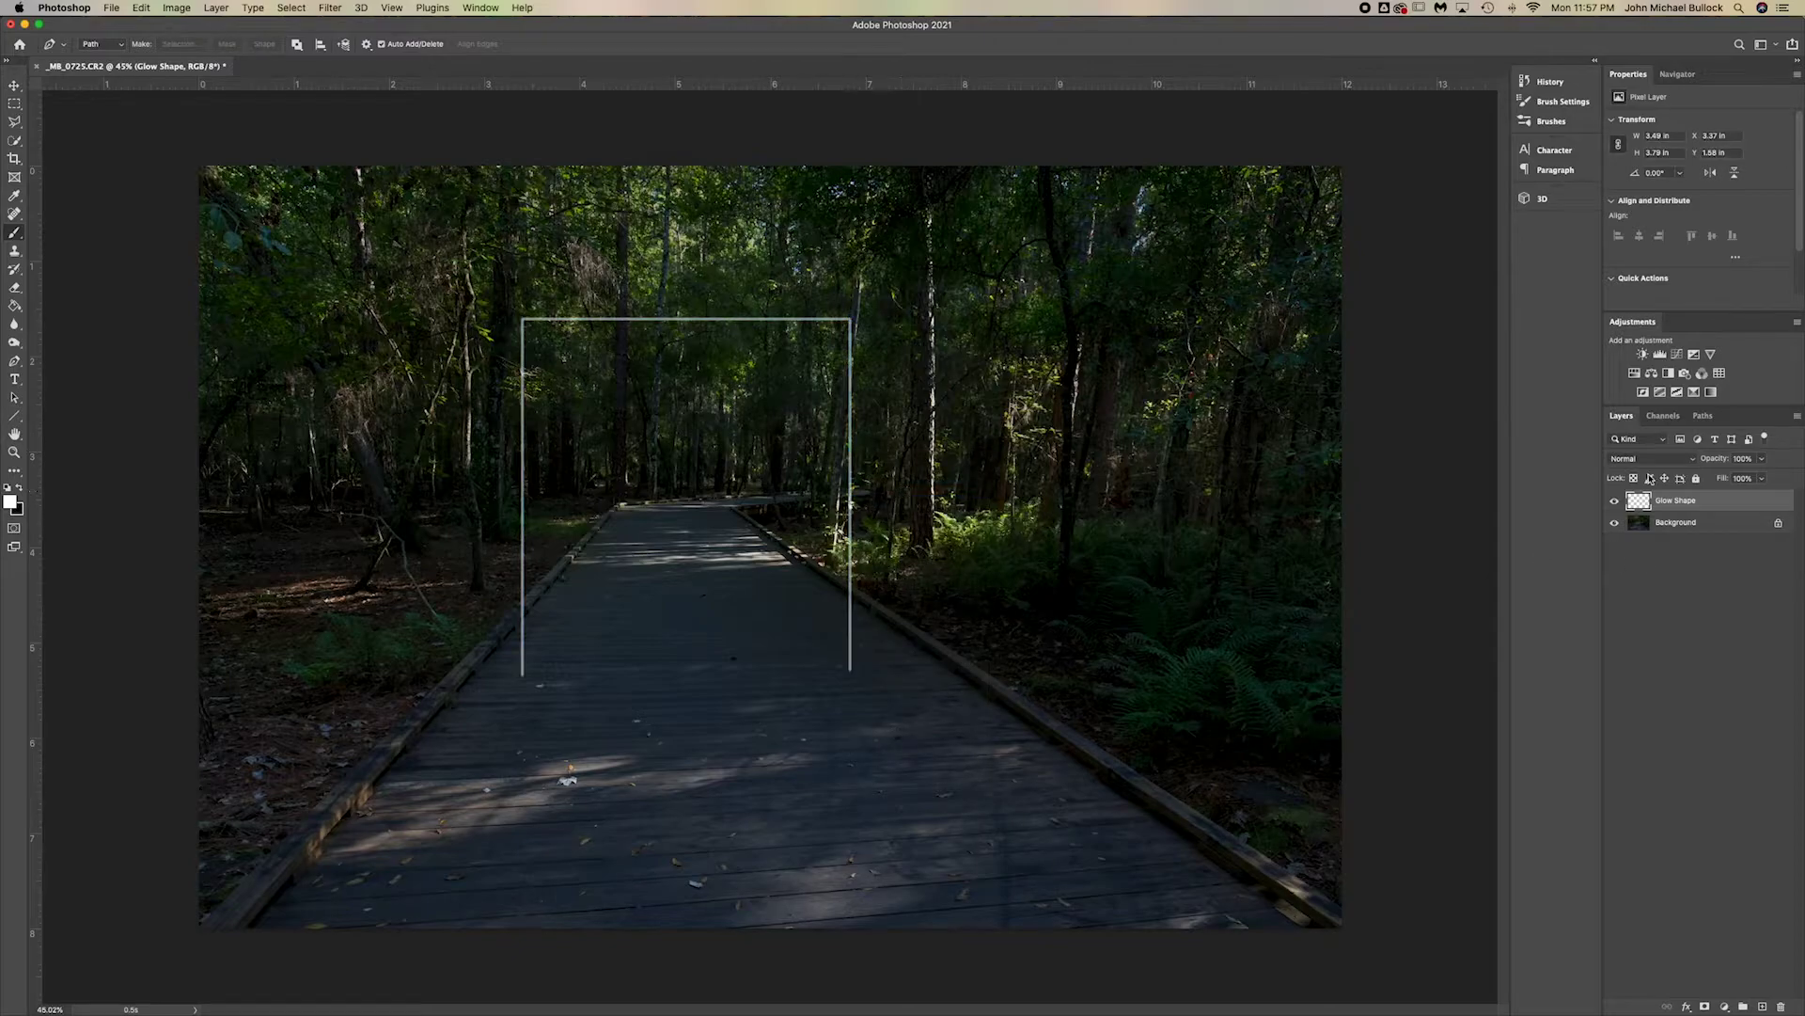
Duplicate the Glow Shape layer as "First Glow"
right_click(1709, 501)
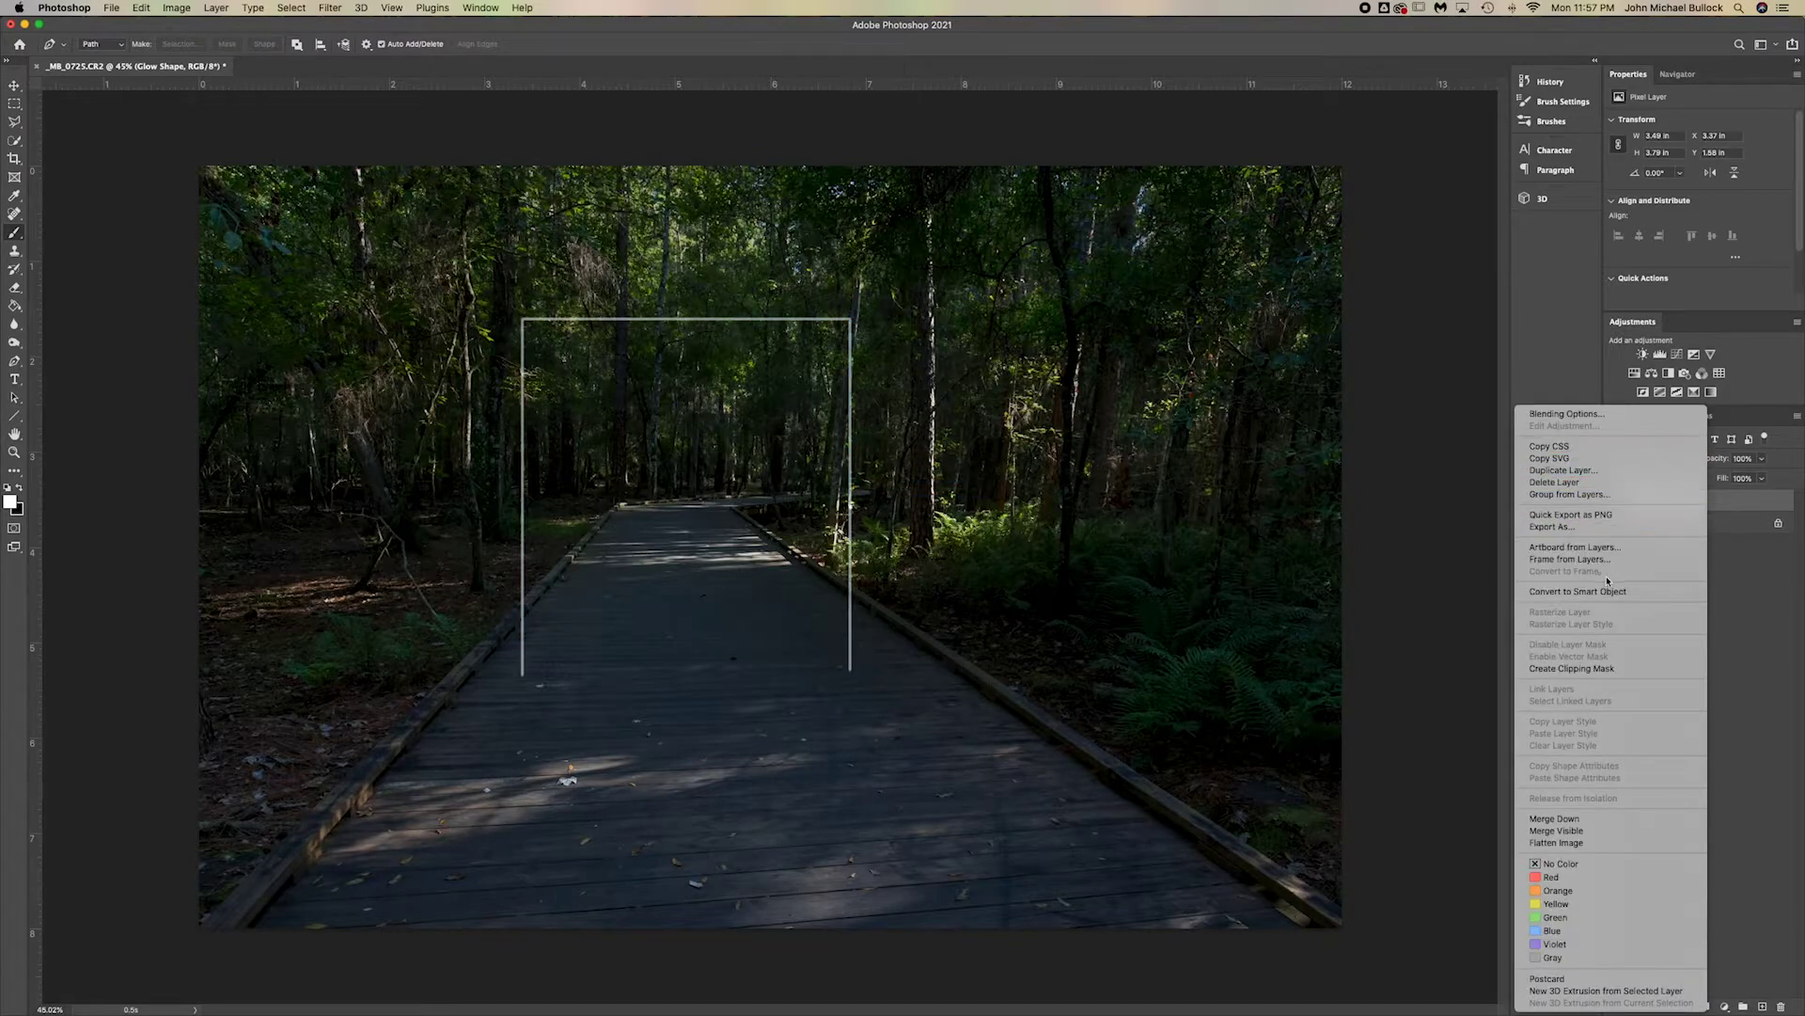
left_click(1574, 479)
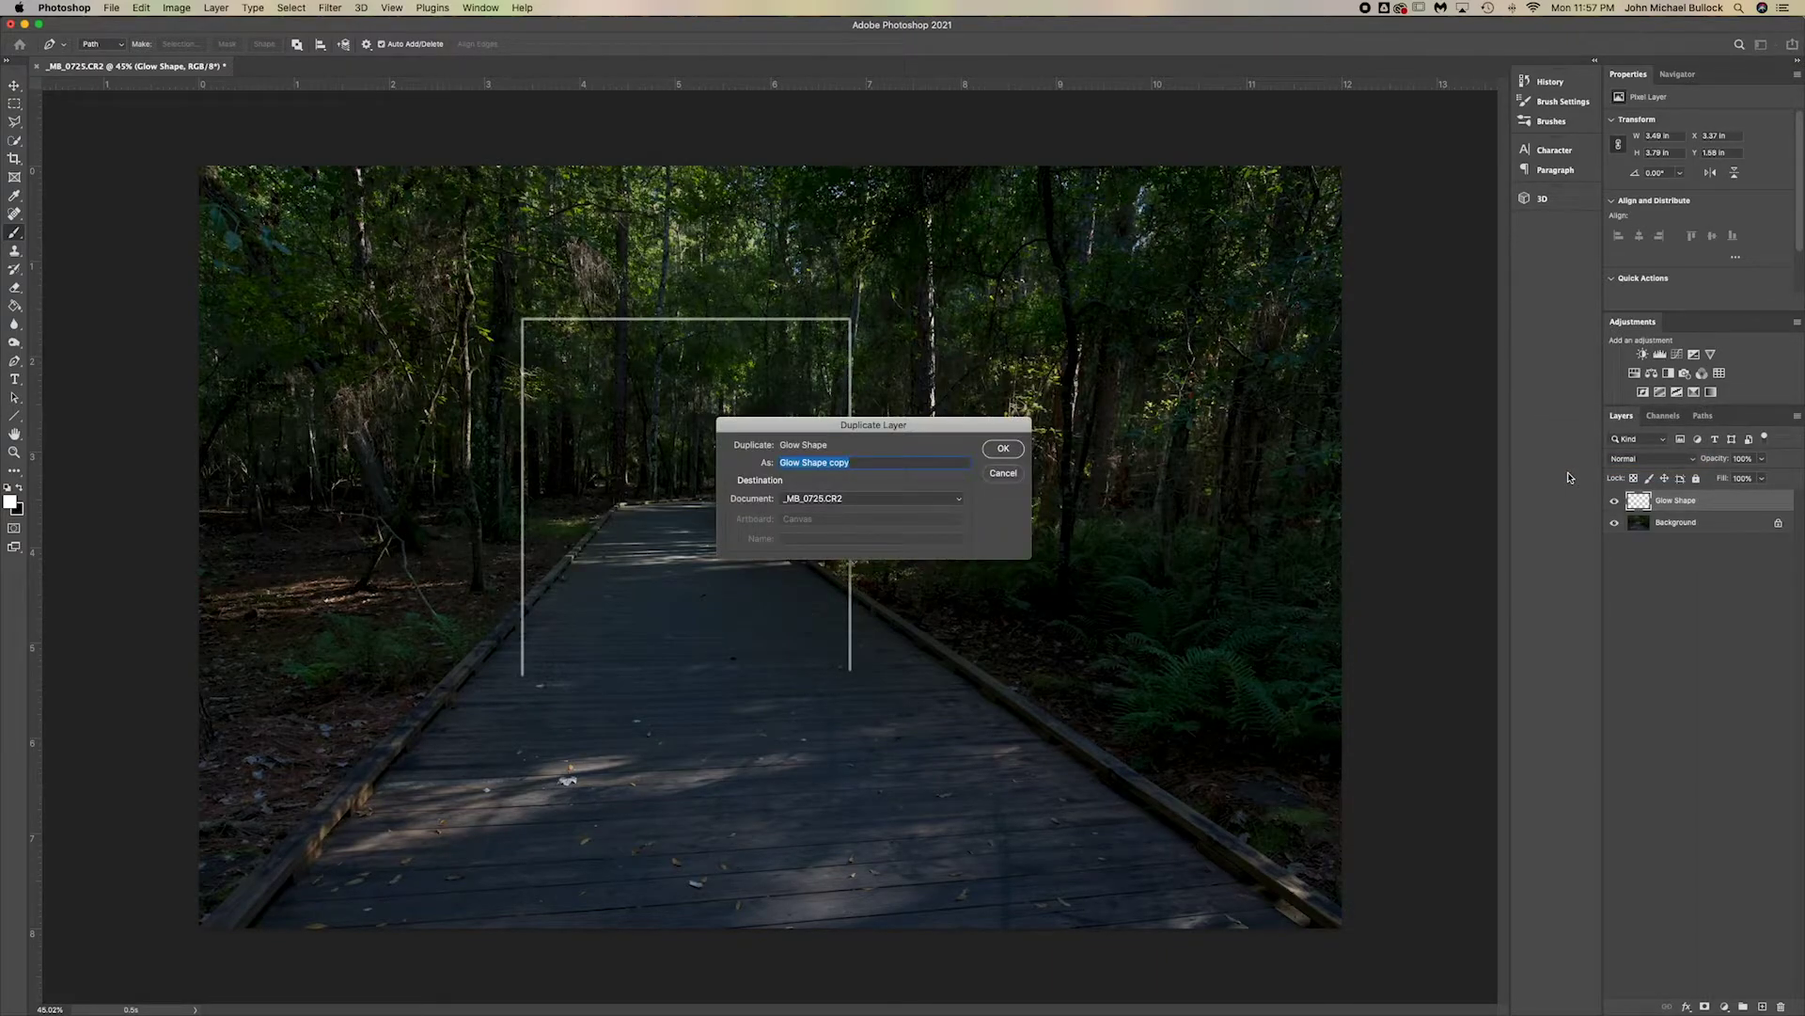
type("First F")
key("BackSpace")
type("Glow")
key("Return")
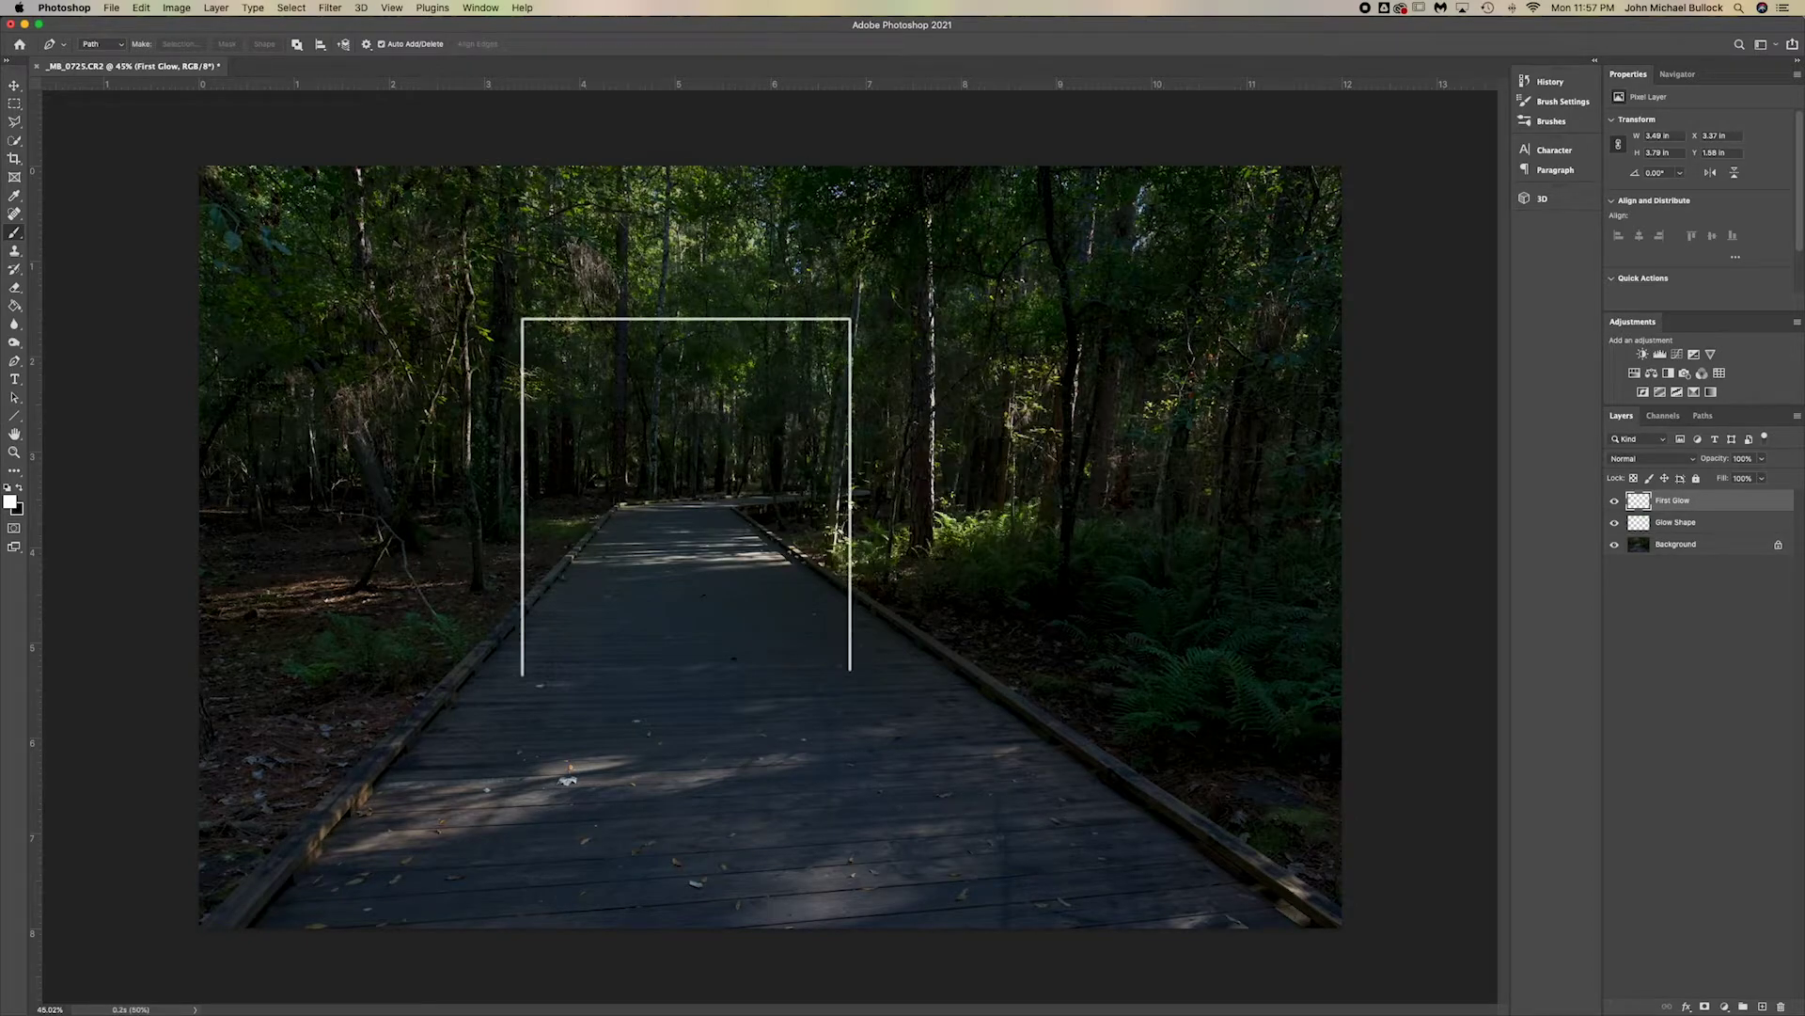
Add an Outer Glow effect to the First Glow layer in blue 001aff, with Screen blending and 90% opacity
double_click(1733, 501)
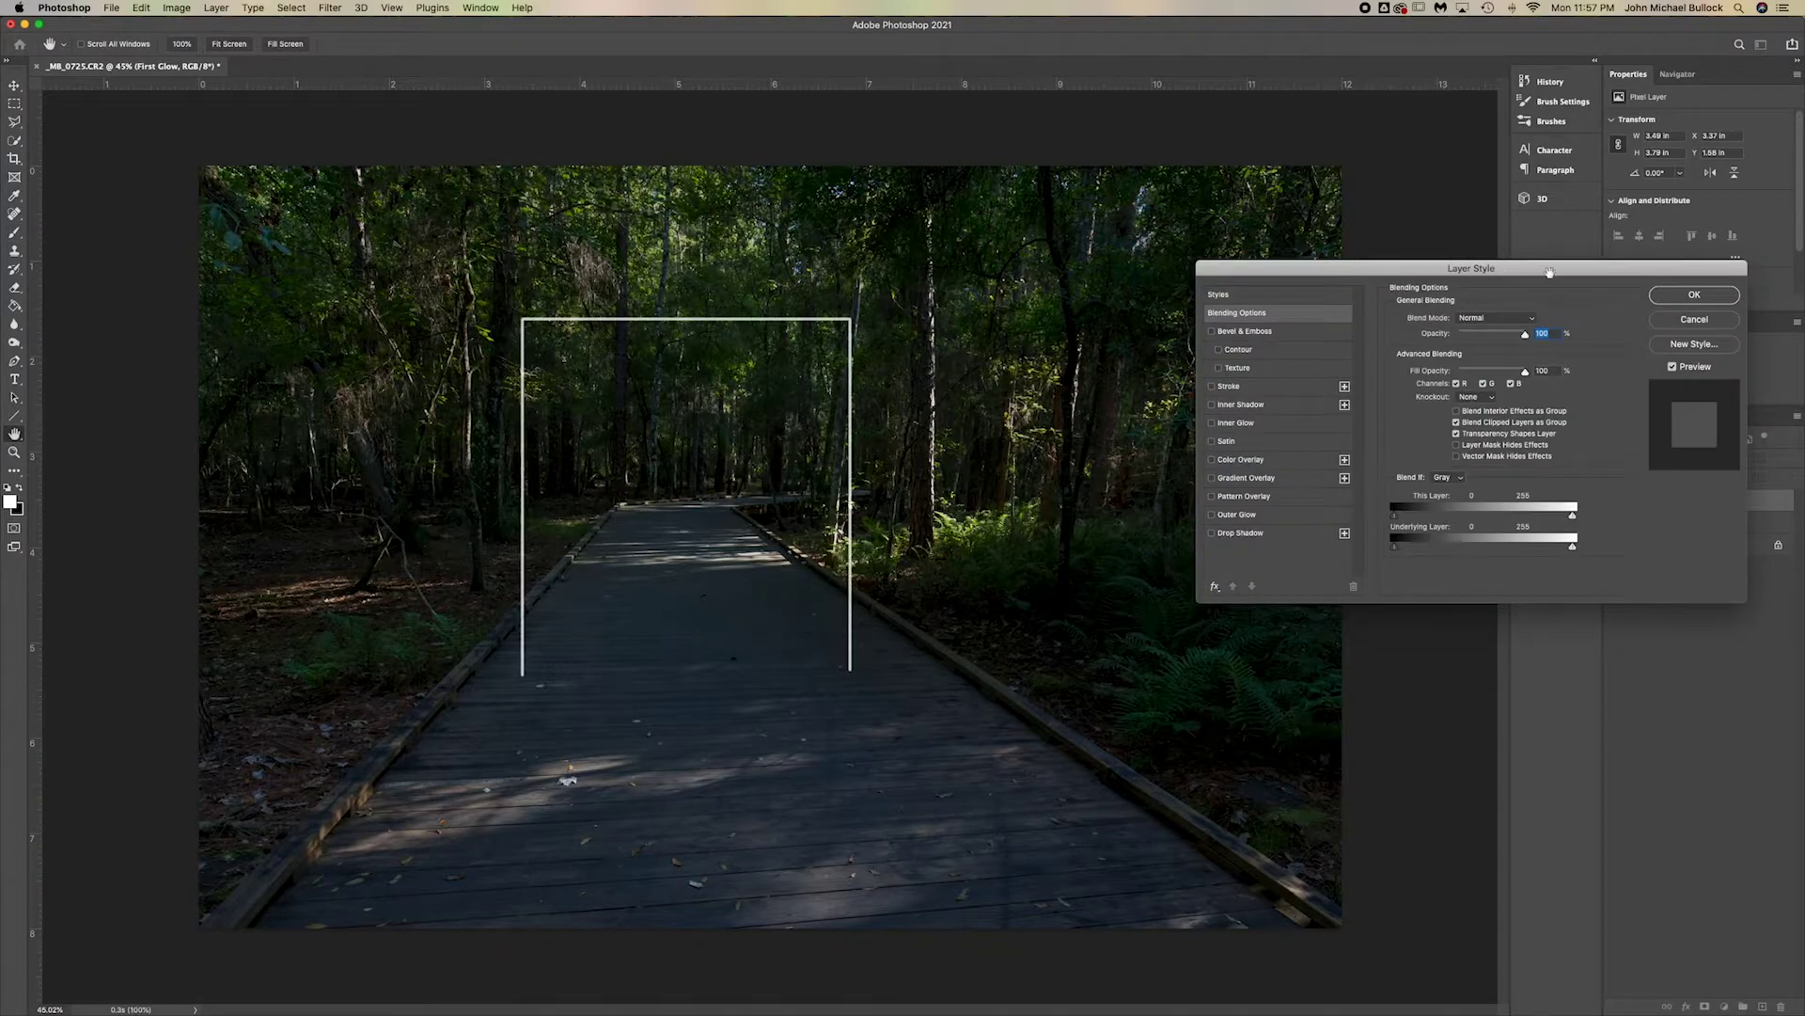
left_click_drag(1550, 272, 1423, 260)
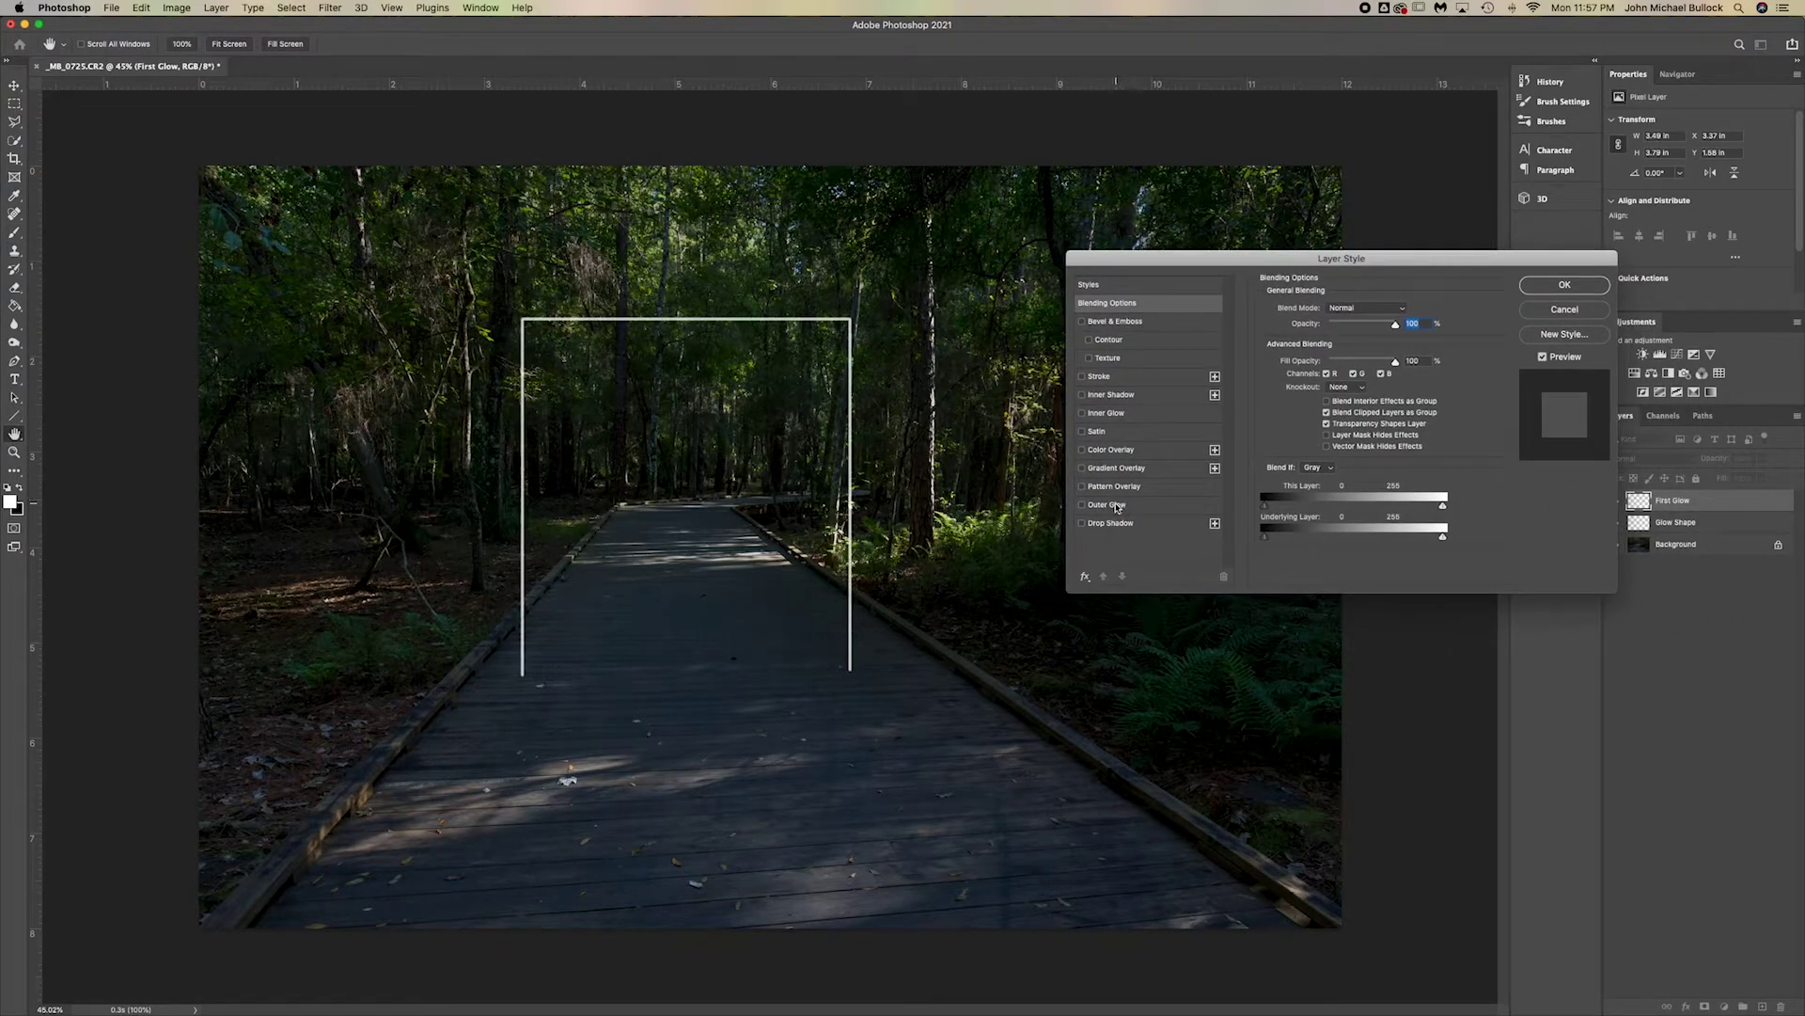
left_click(1112, 506)
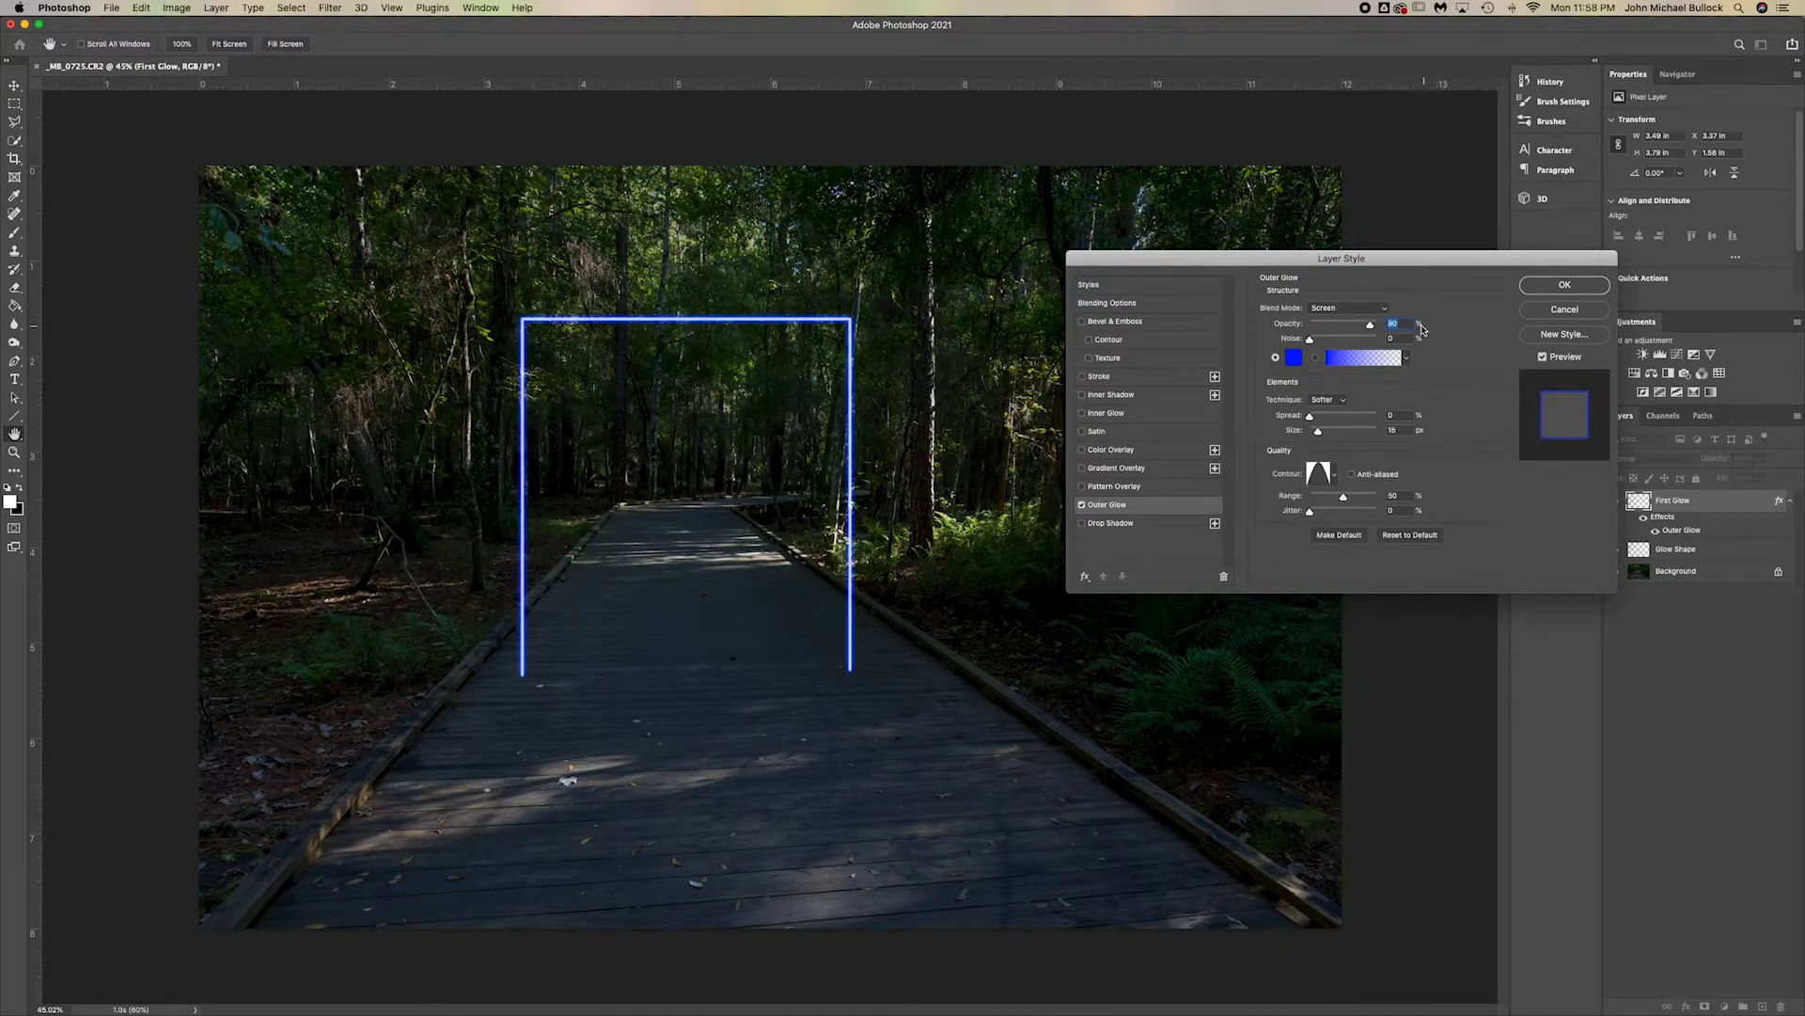
left_click(1294, 358)
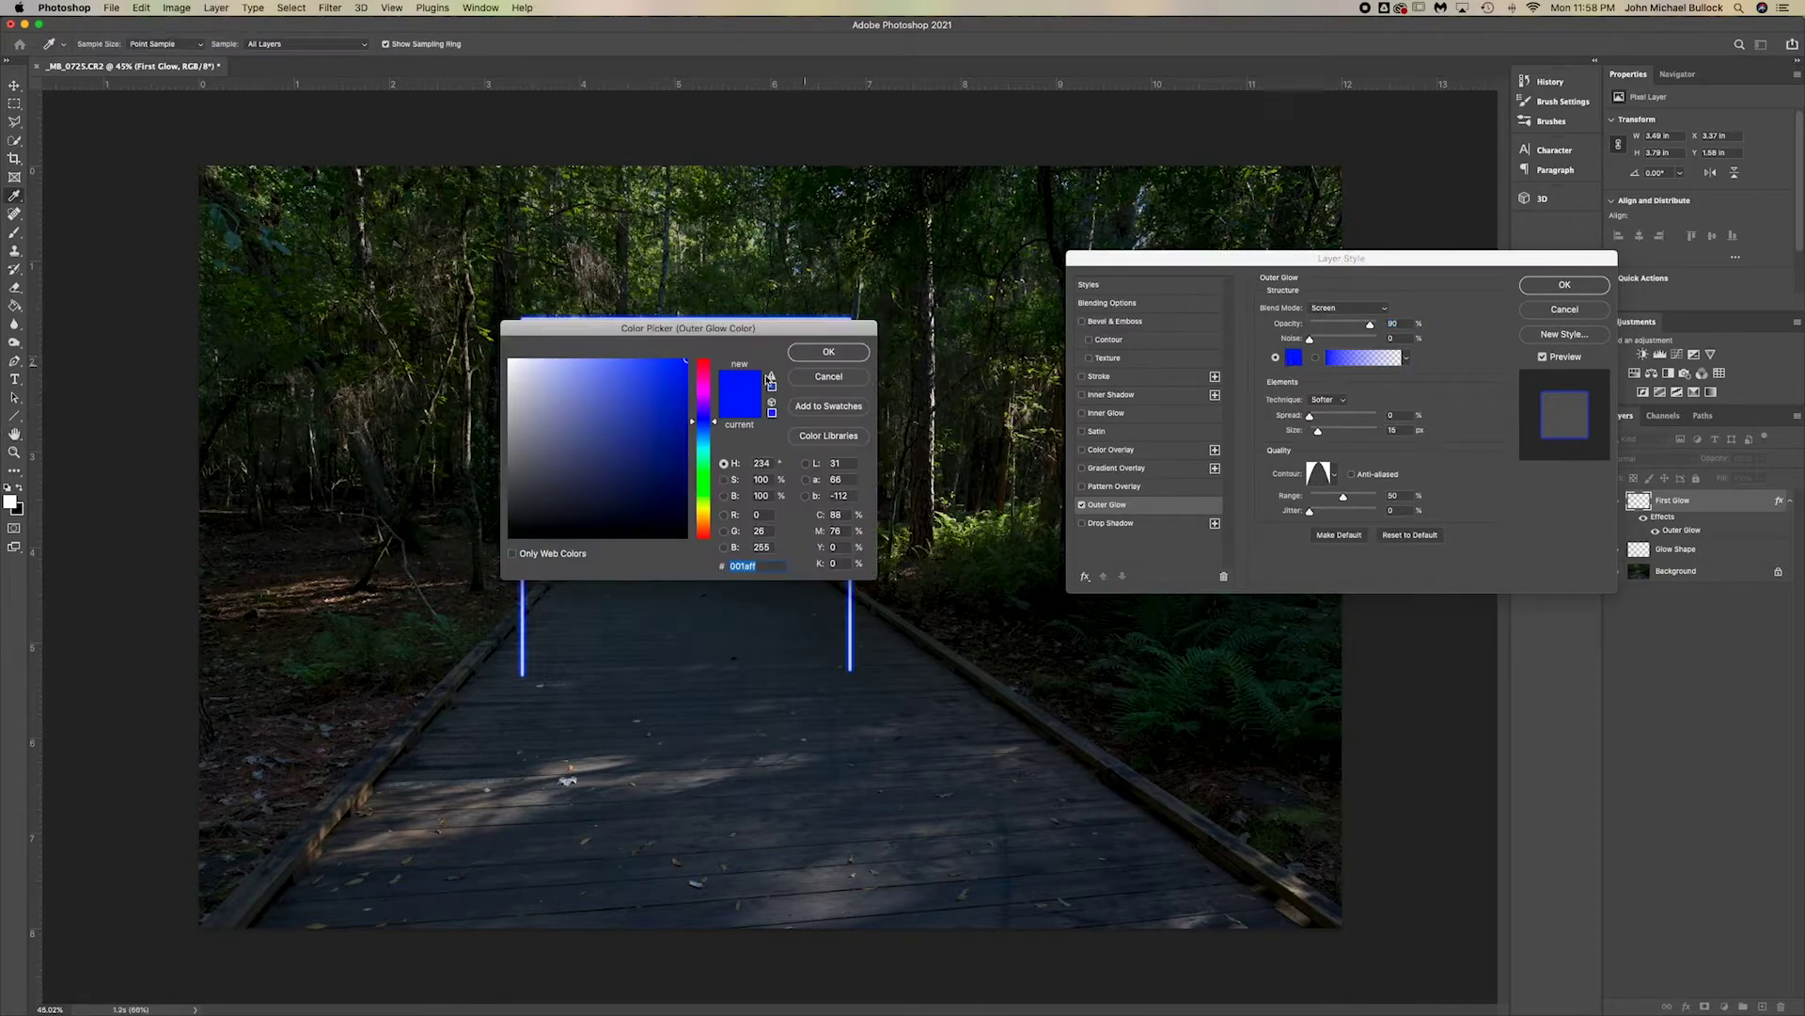
left_click_drag(733, 327, 818, 547)
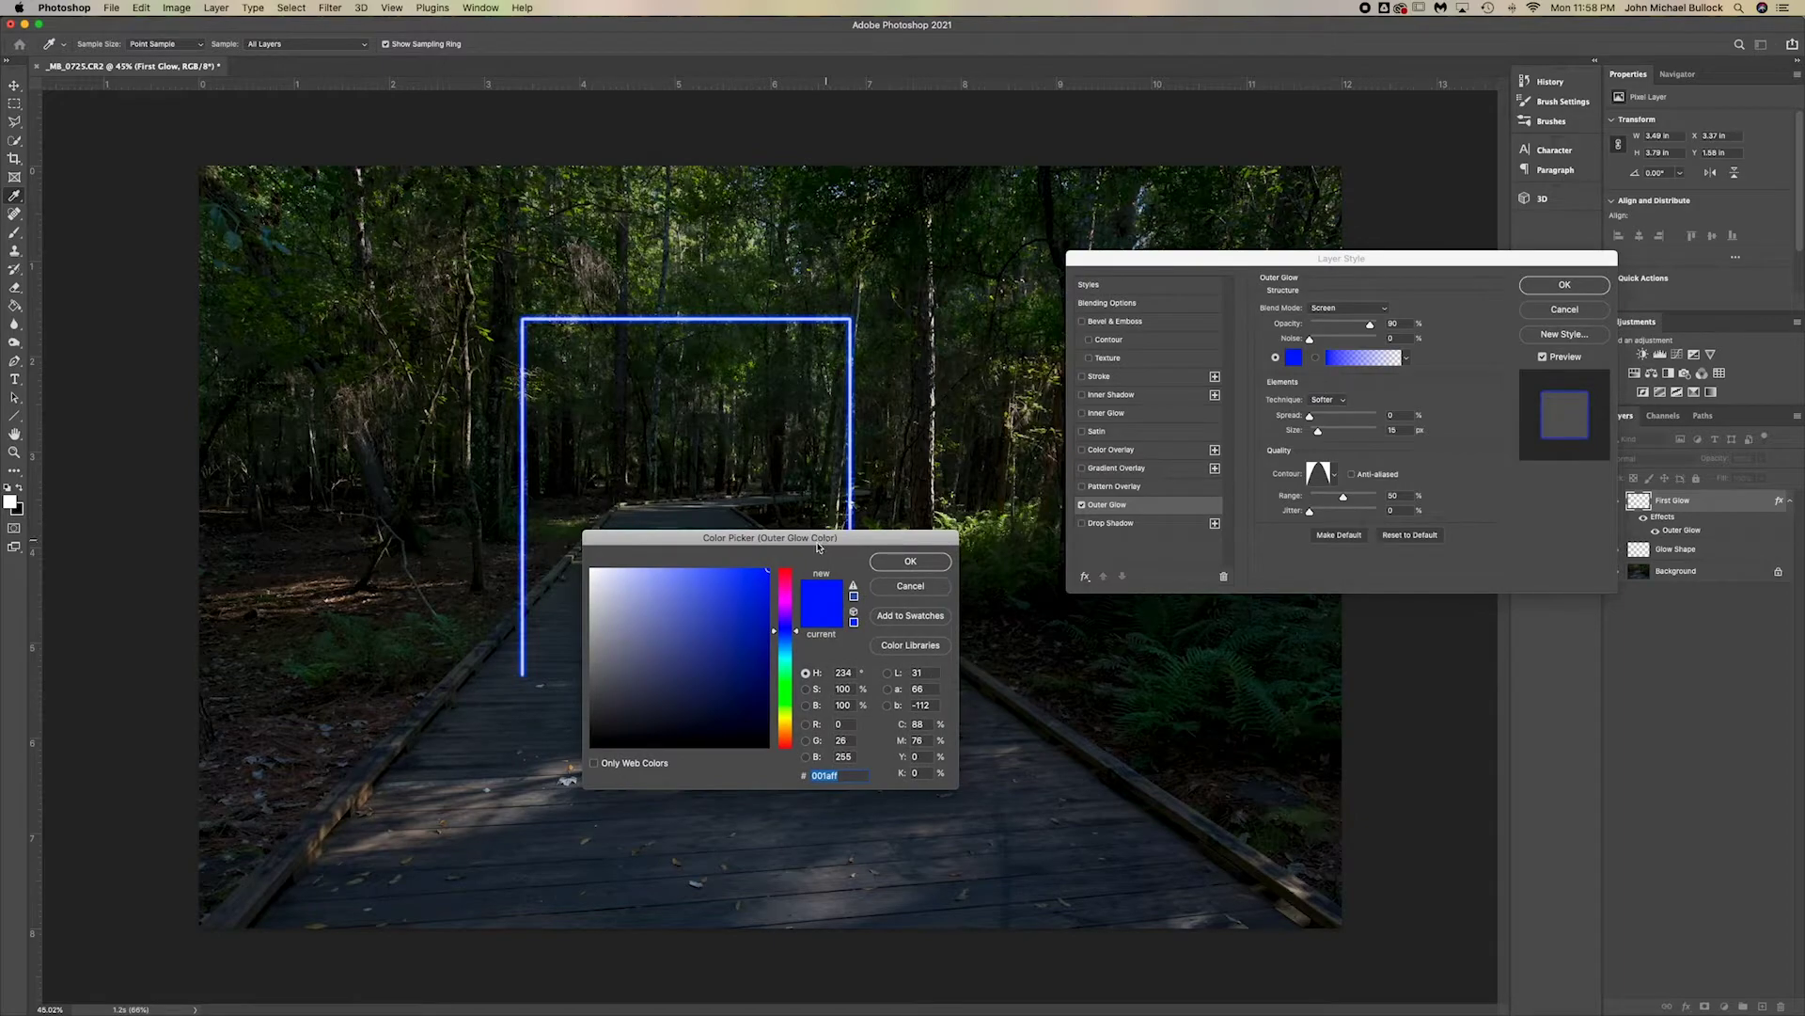
left_click(918, 565)
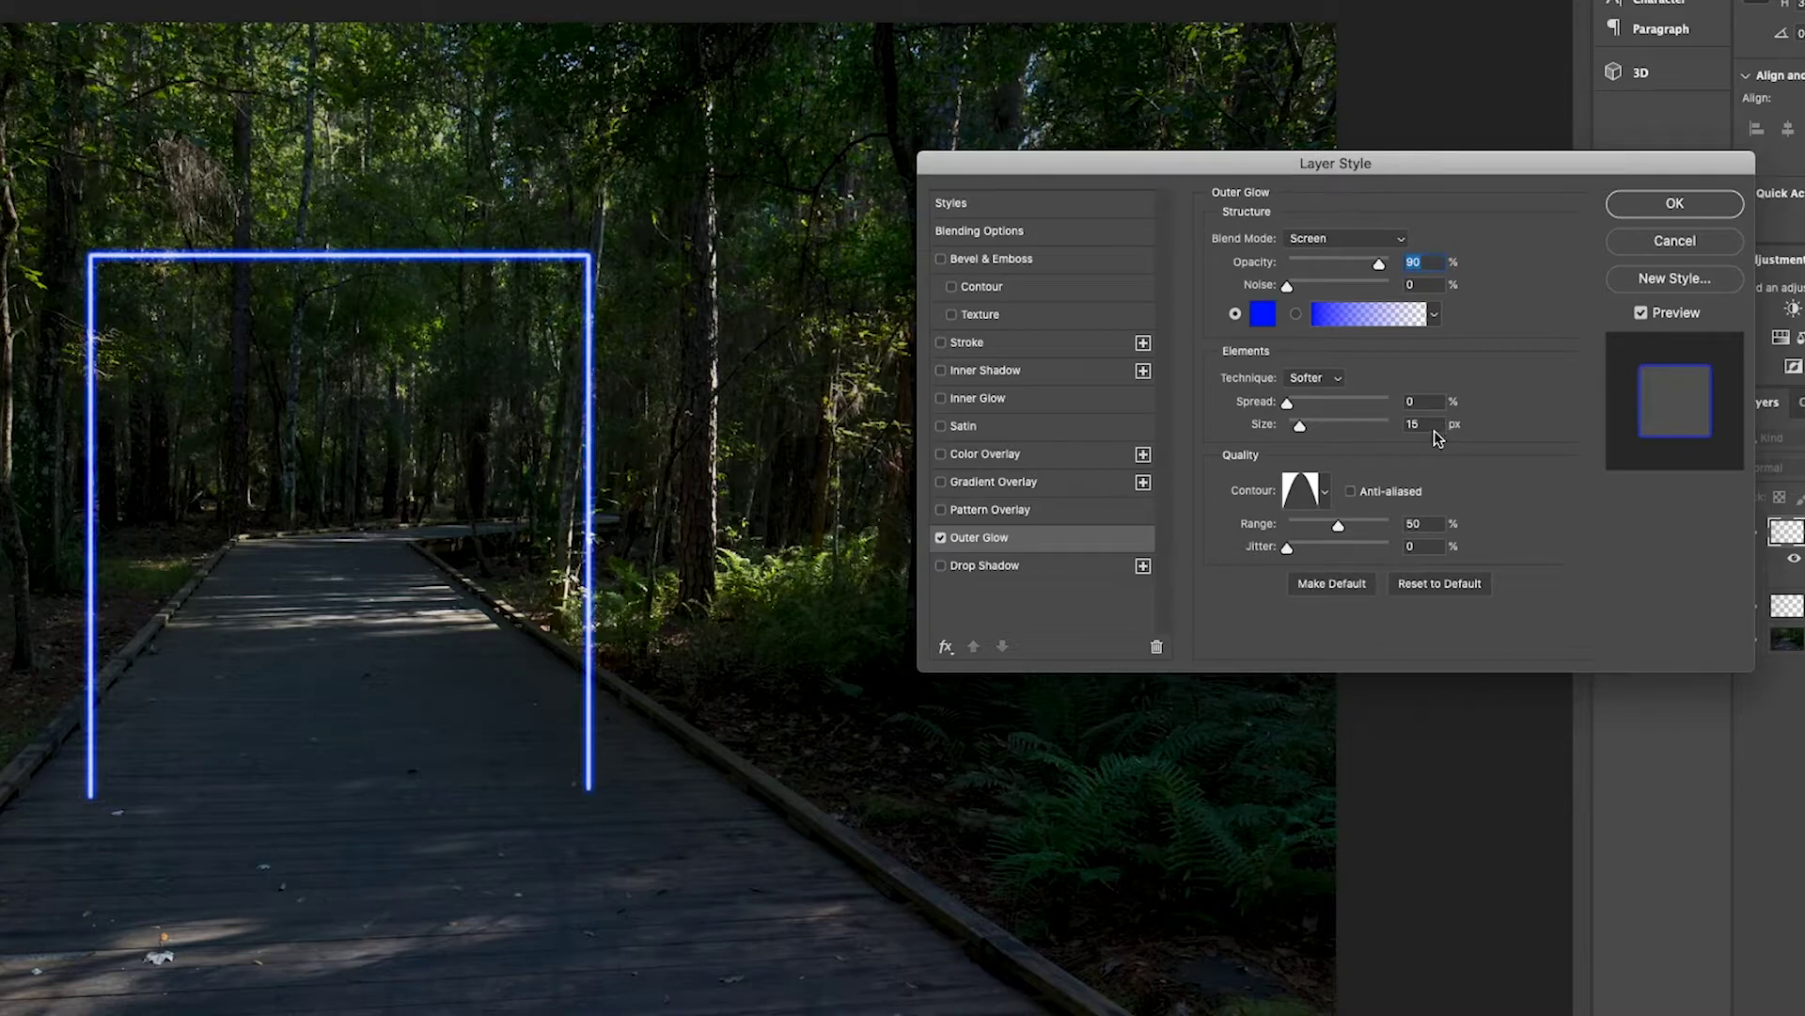
Choose the second, single-peak contour preset for the 15 px outer glow and apply the layer style
left_click(1326, 493)
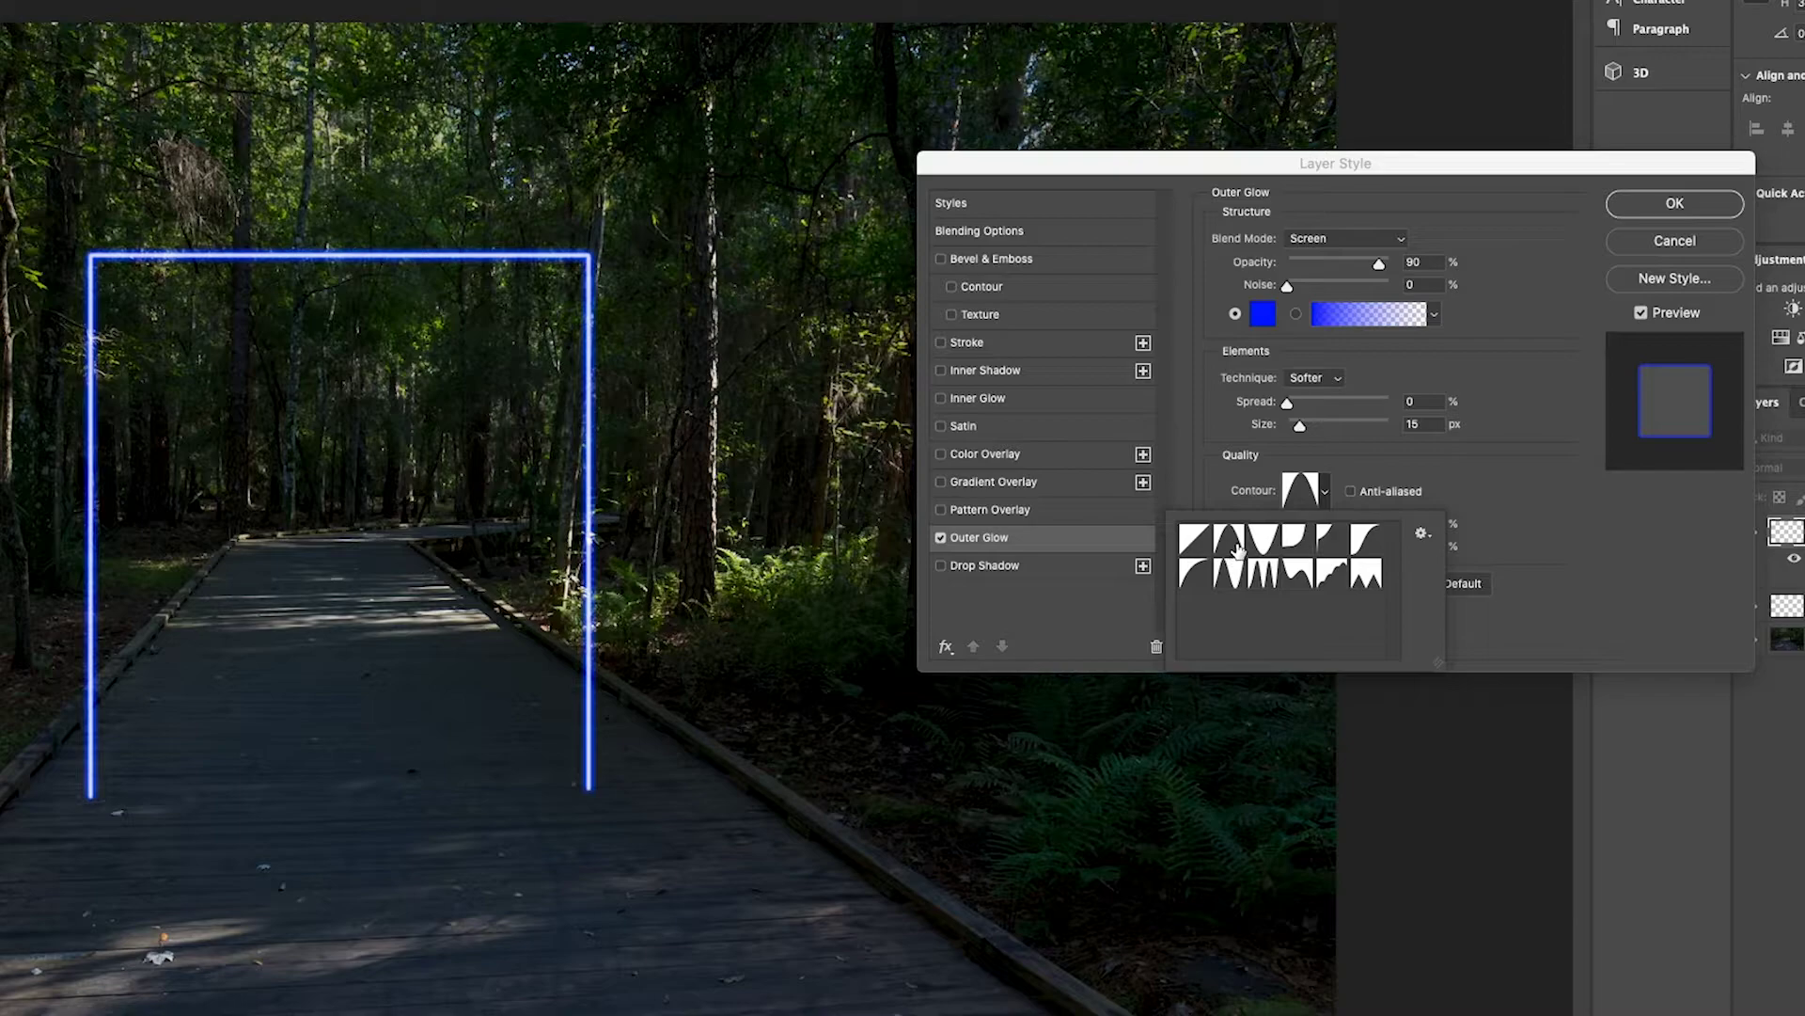
left_click(1232, 544)
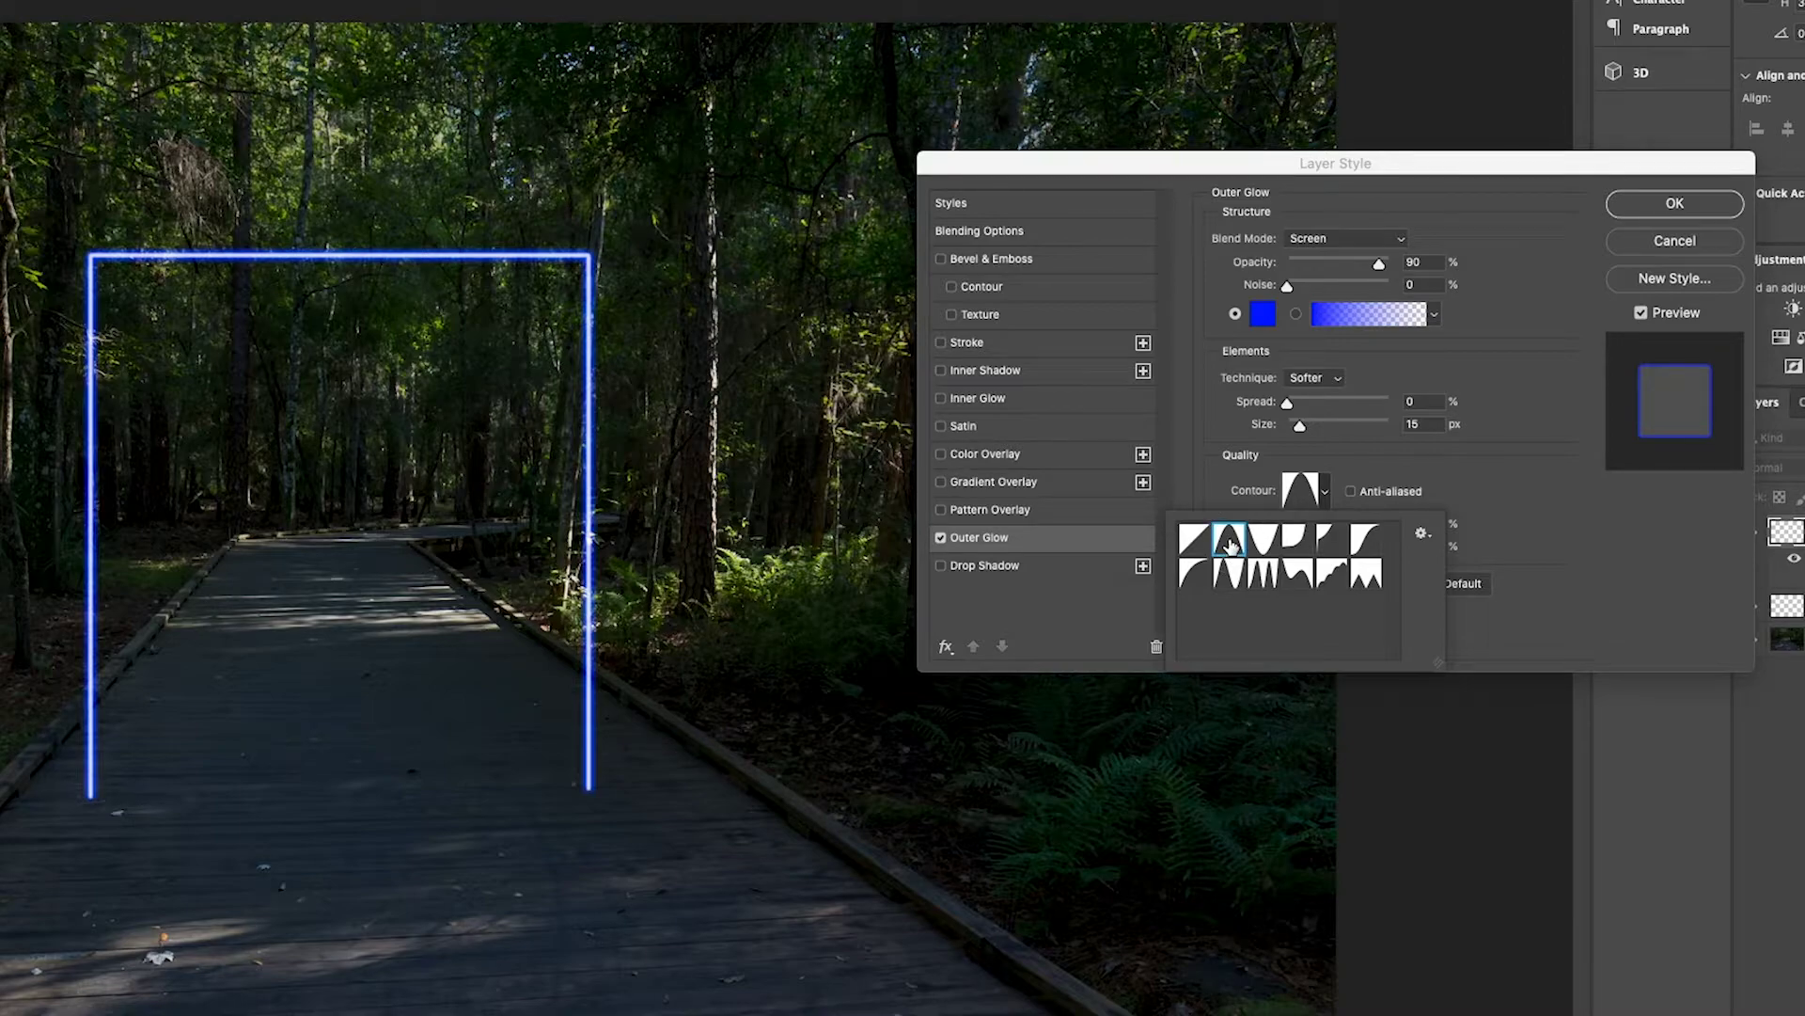
left_click(1390, 473)
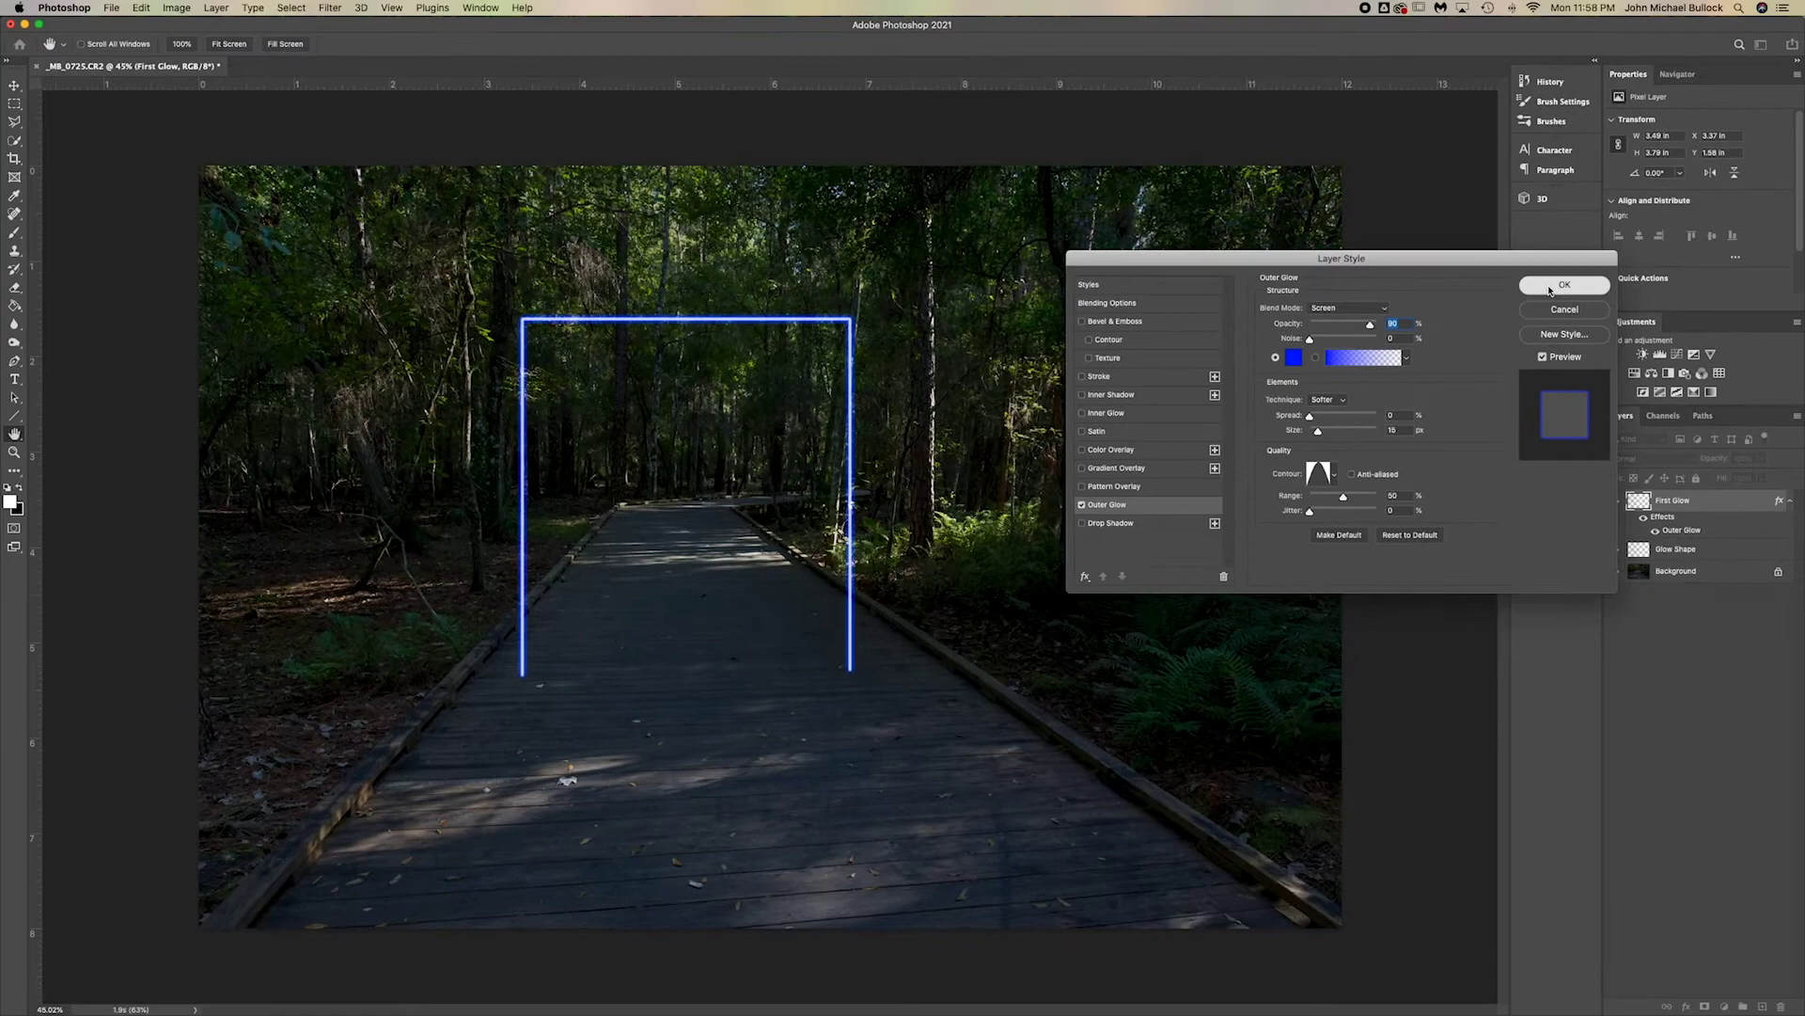
left_click(1582, 263)
Apply a Gaussian Blur with a 5-pixel radius to the First Glow layer
left_click(335, 10)
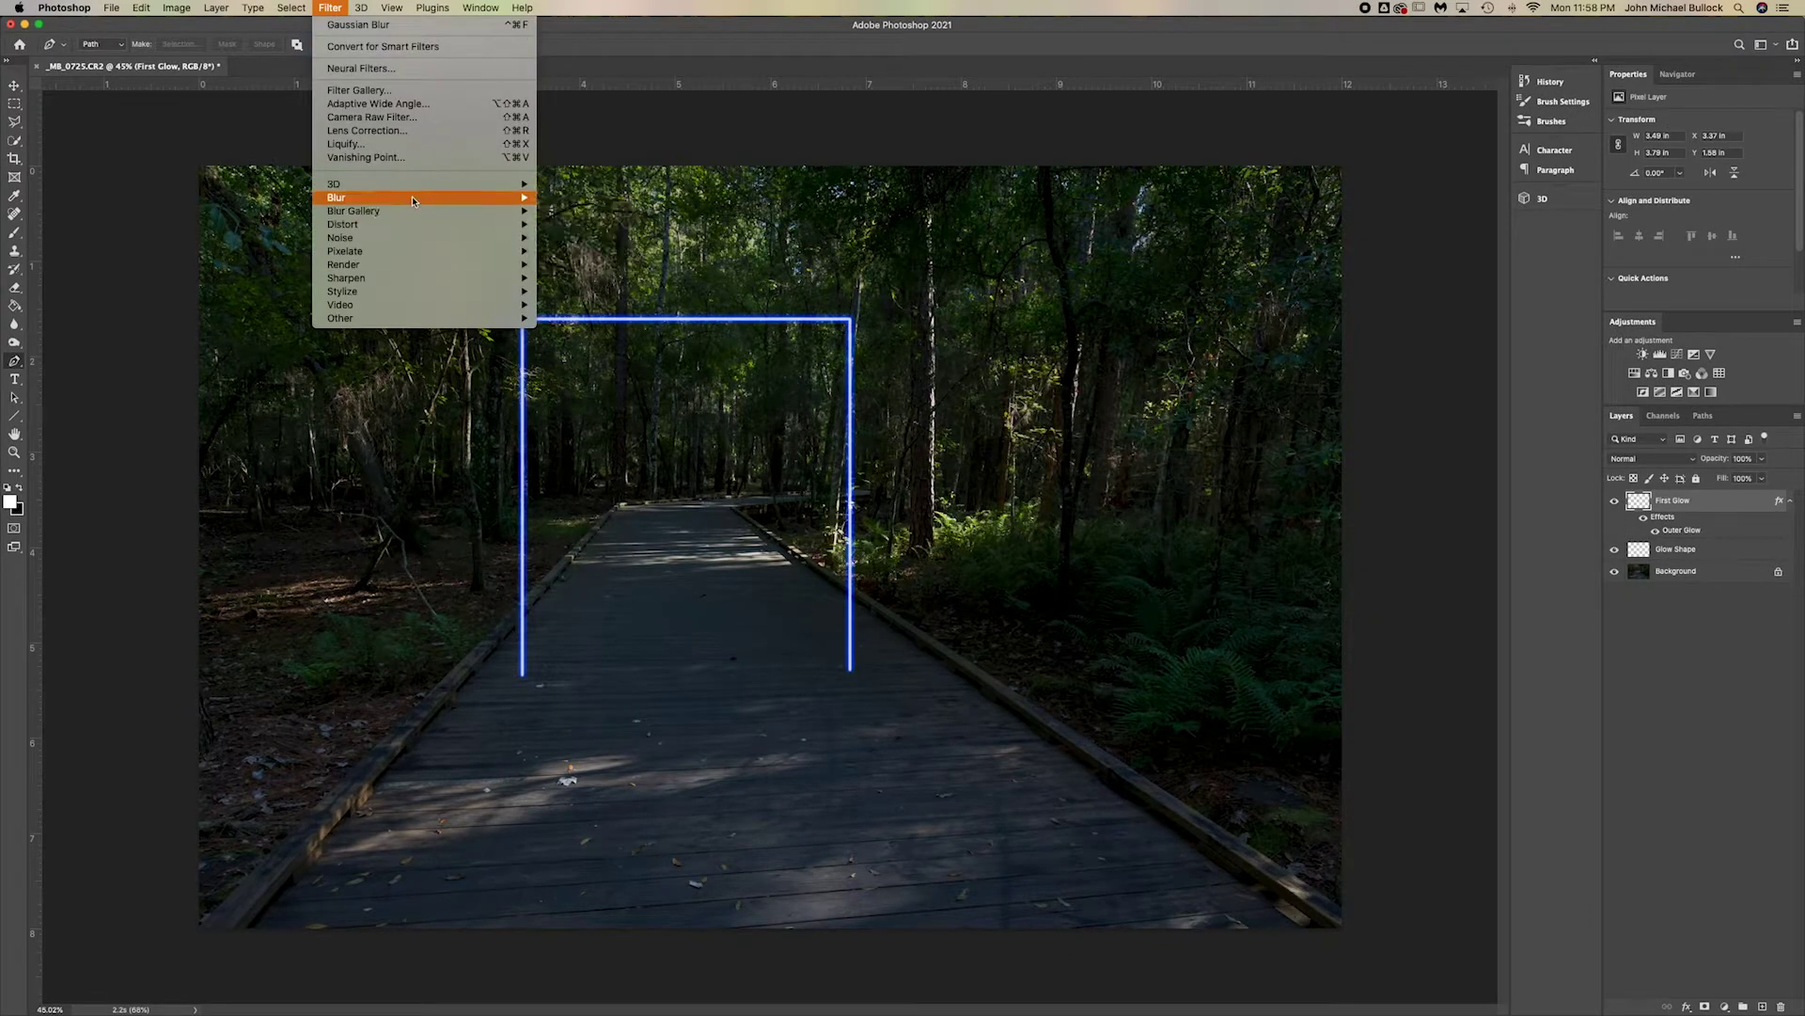
mouse_move(412, 196)
left_click(614, 252)
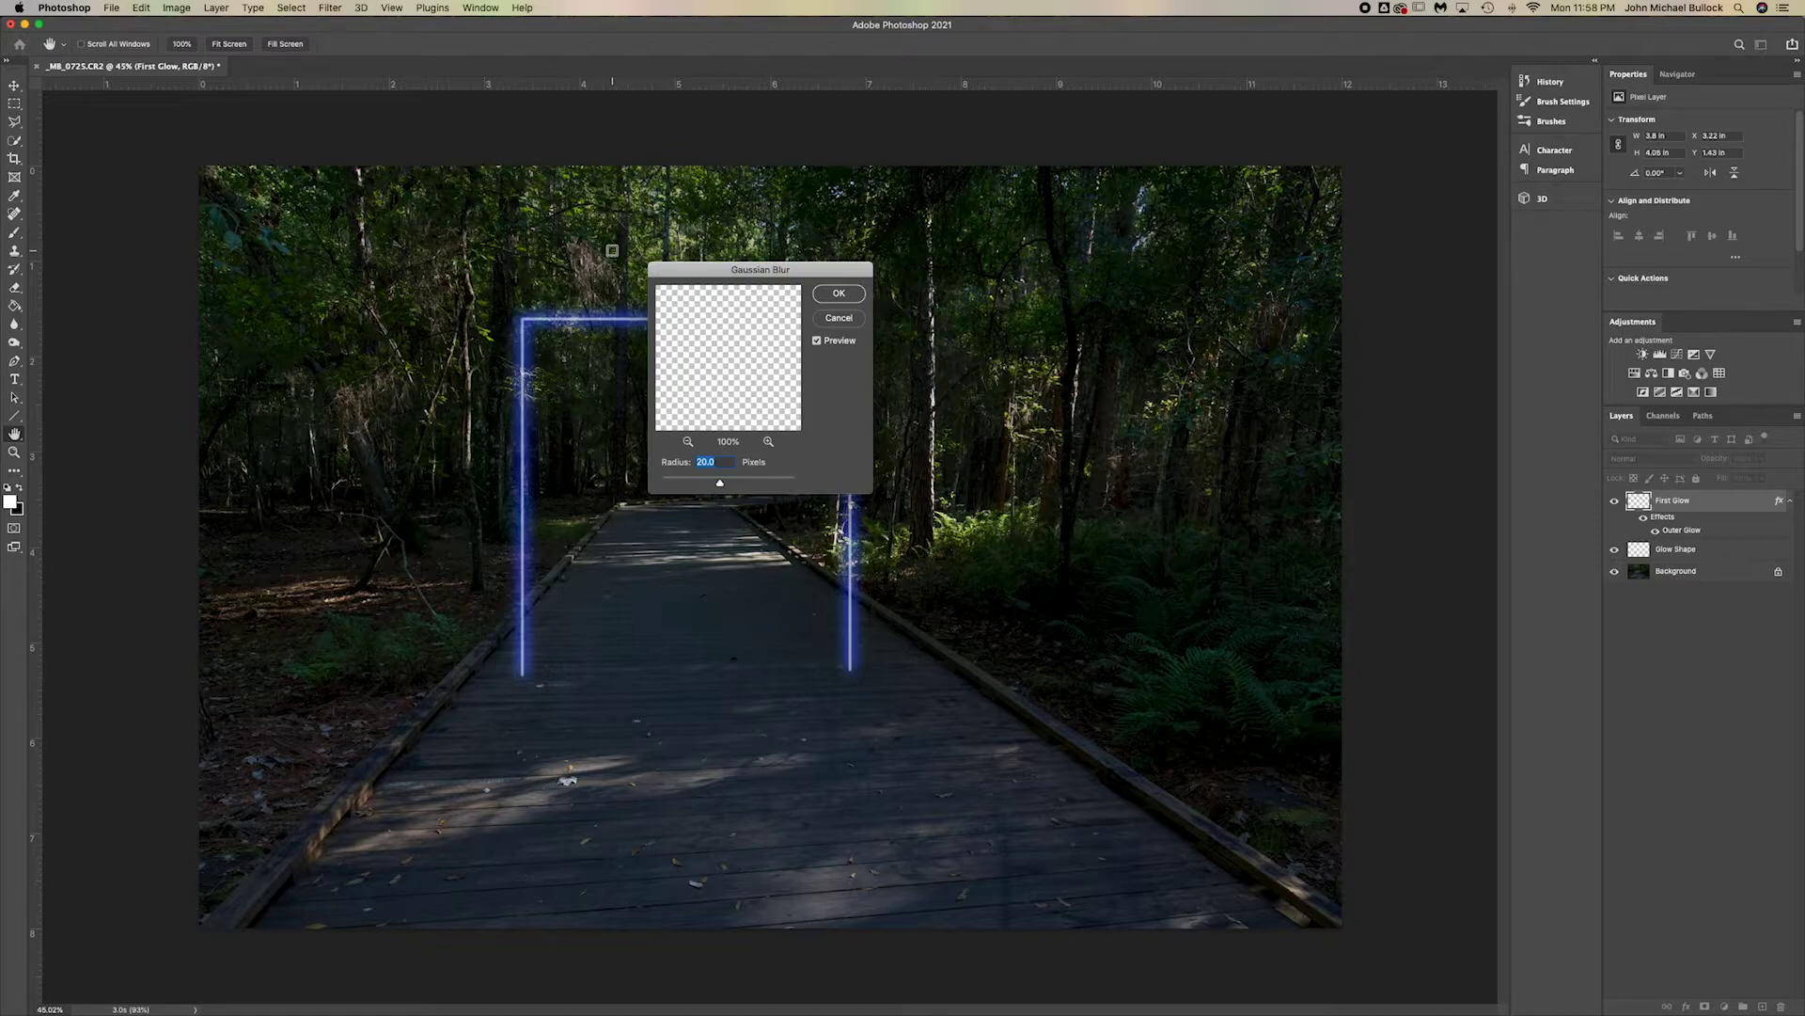
type("5")
left_click(837, 292)
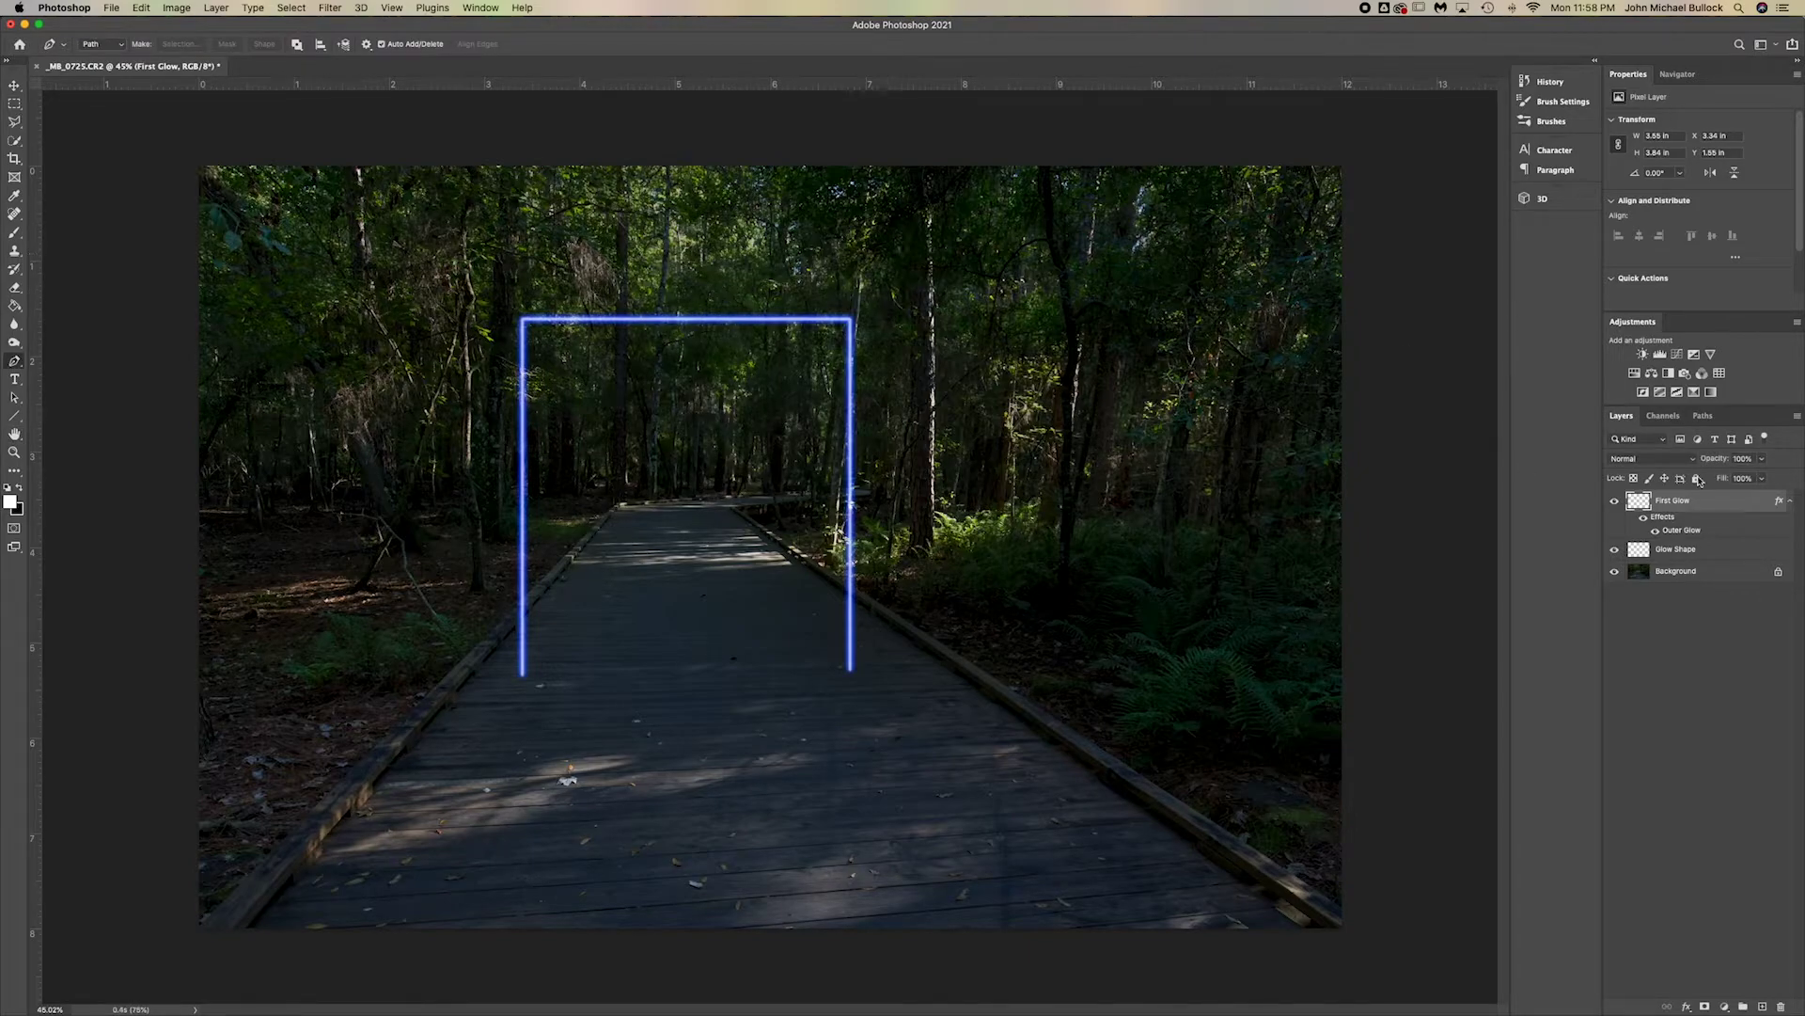
Duplicate the First Glow layer as "Second Outer Glow"
right_click(1719, 503)
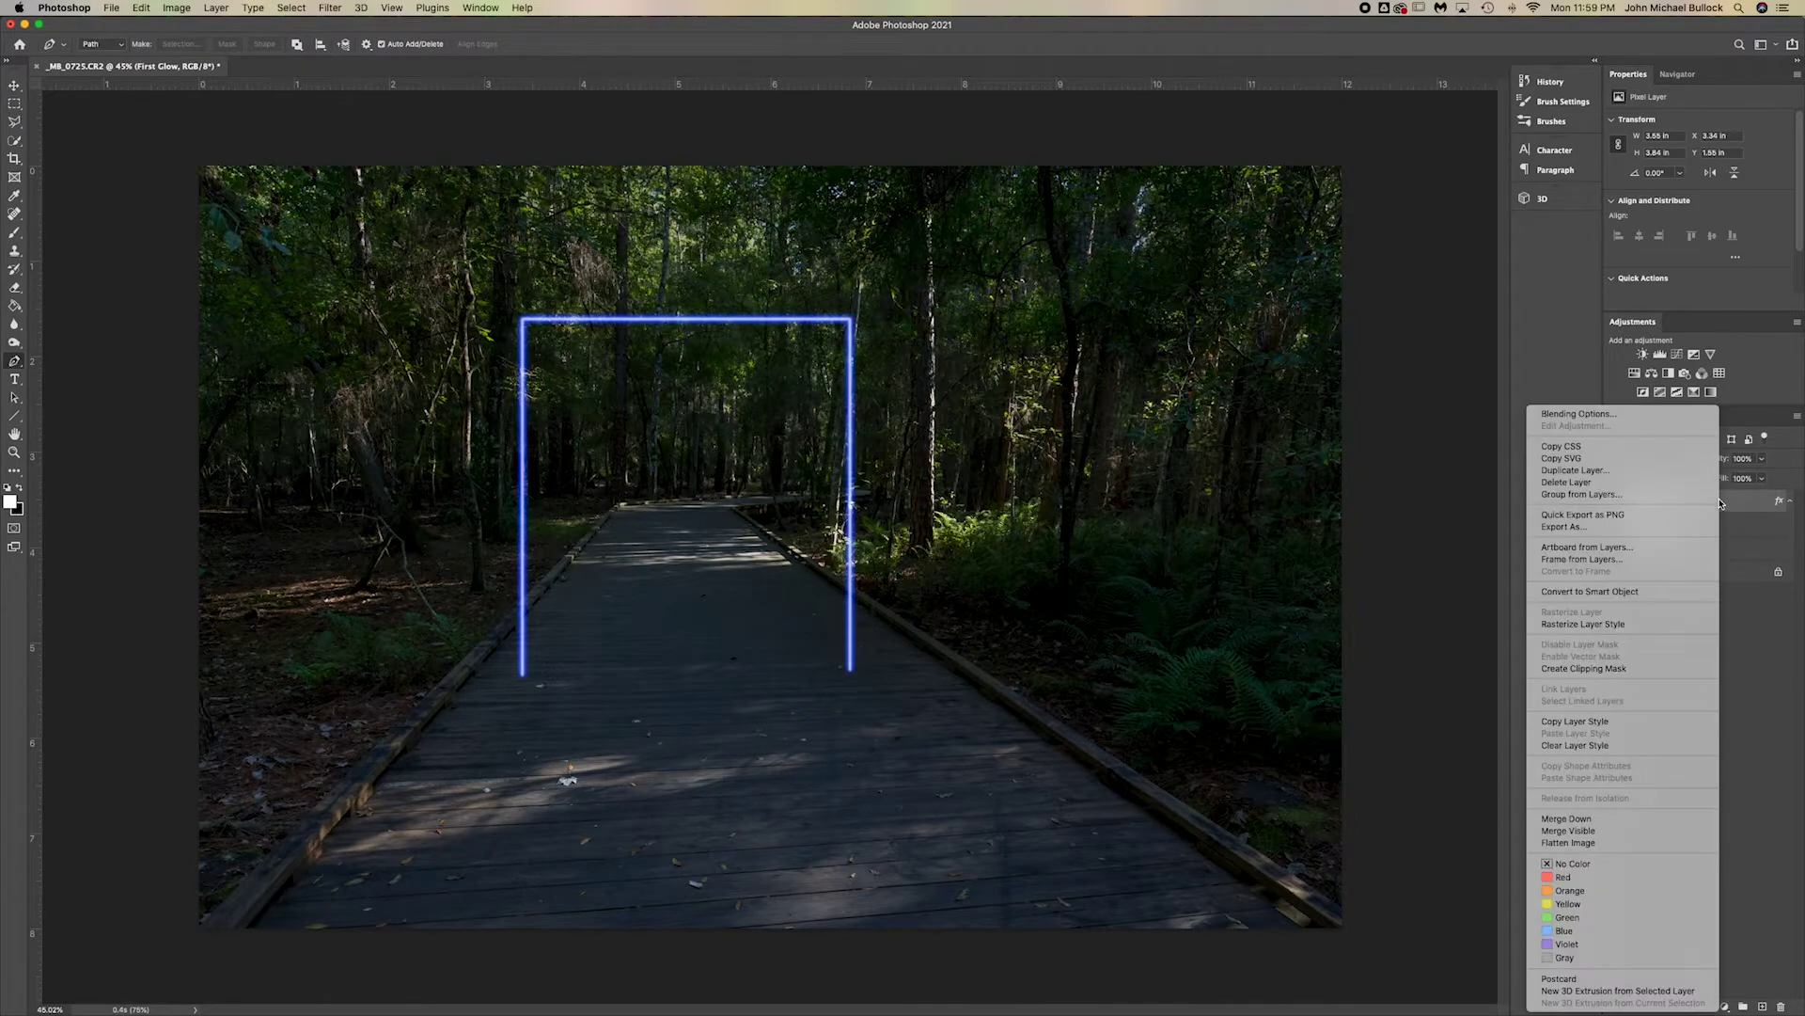
left_click(1593, 473)
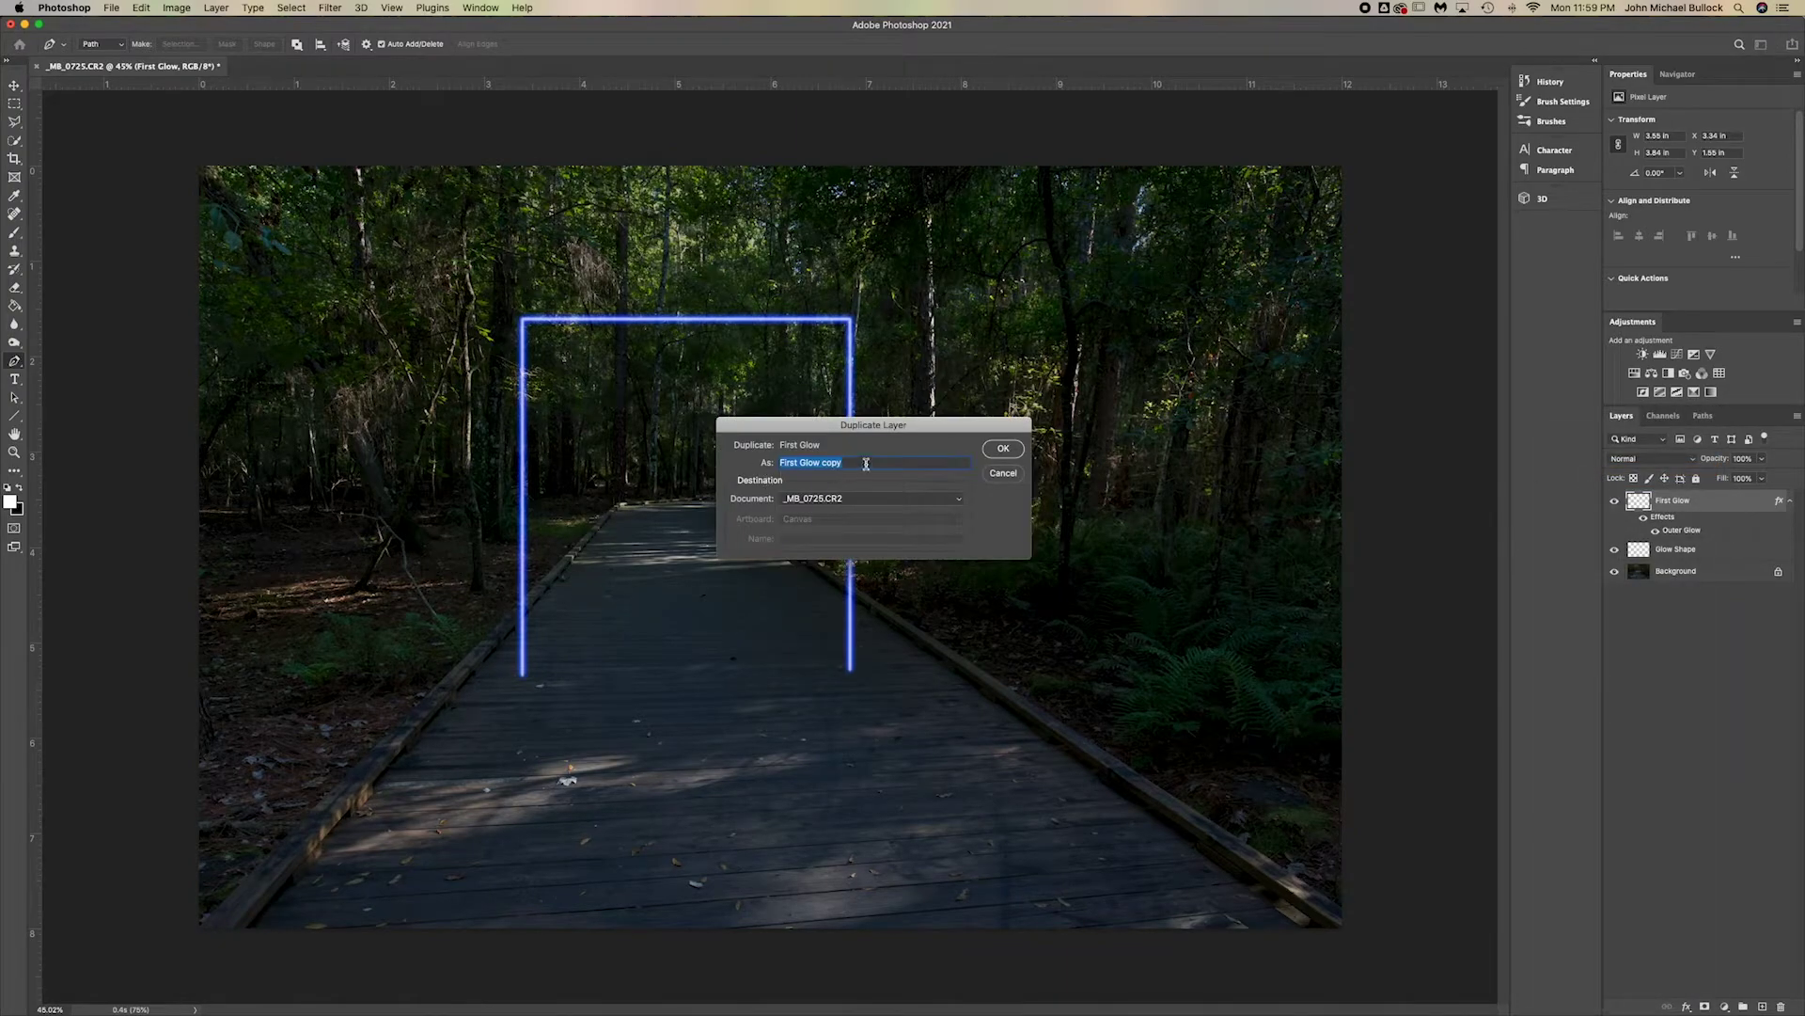
left_click(784, 463)
type("Second Outer")
key("BackSpace")
key("BackSpace")
key("BackSpace")
key("Return")
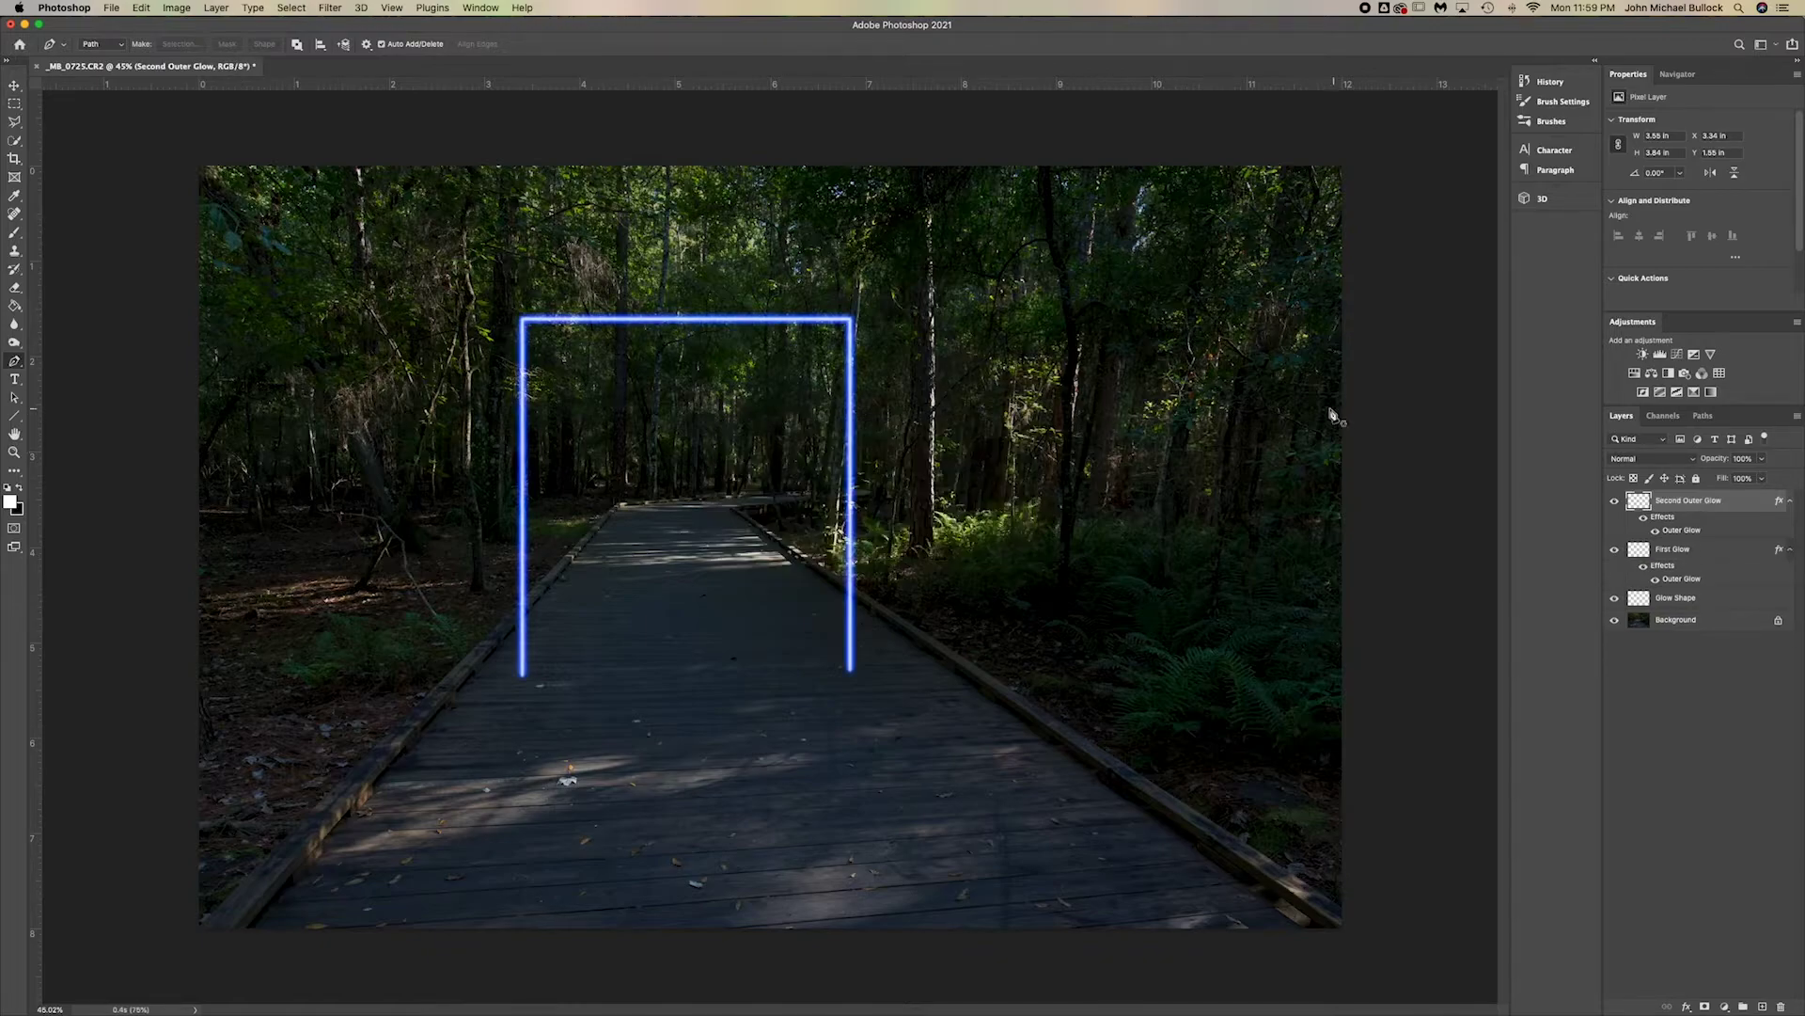
Apply a Gaussian Blur with a 20-pixel radius to the Second Outer Glow layer
left_click(331, 7)
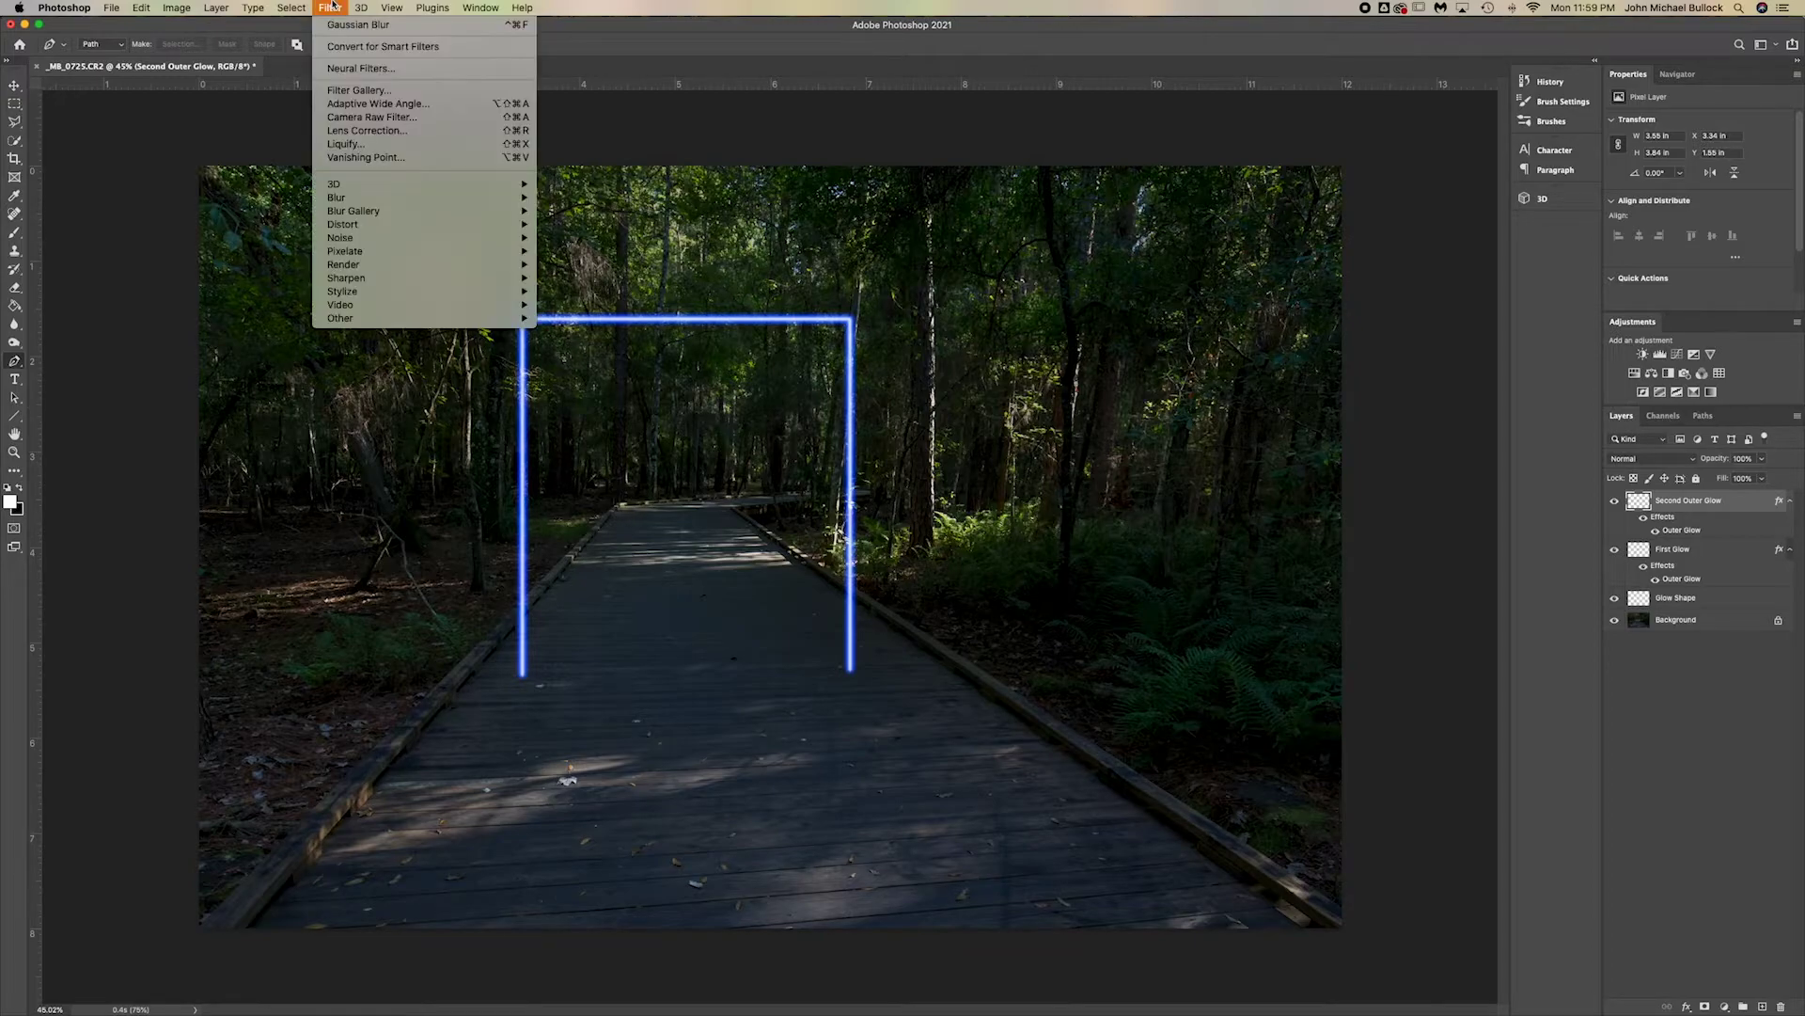
mouse_move(470, 198)
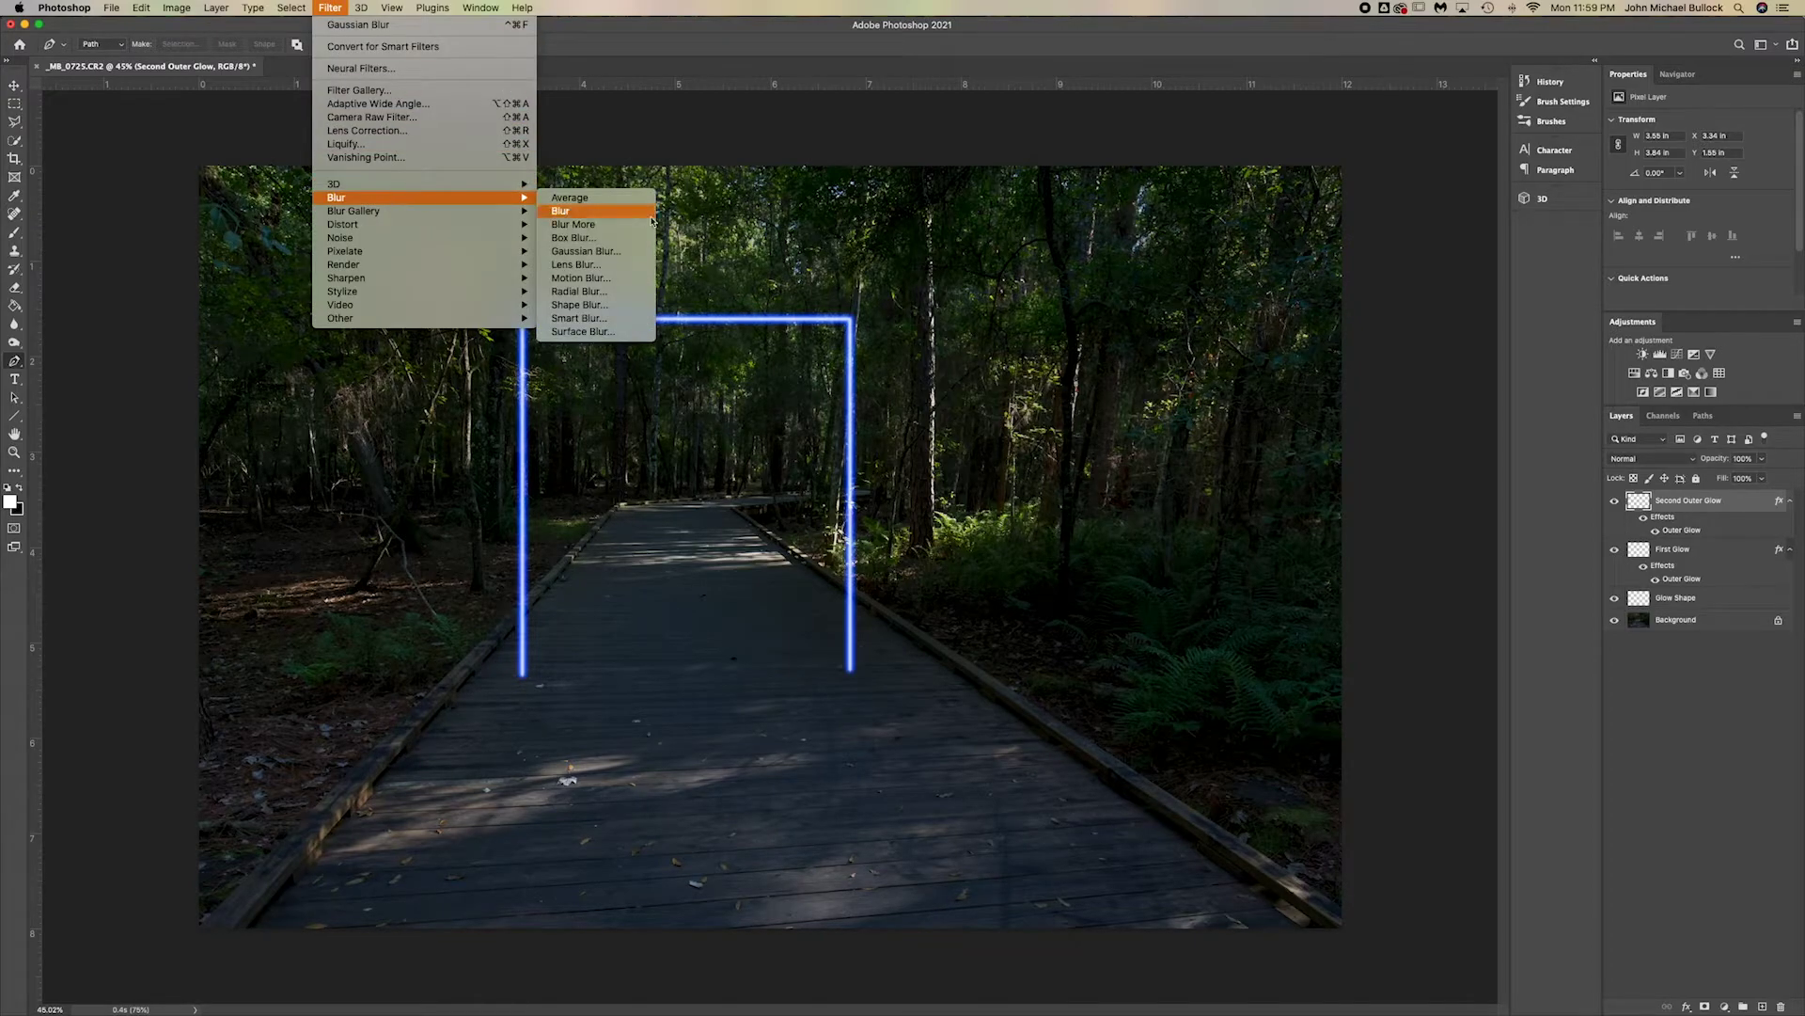
left_click(611, 251)
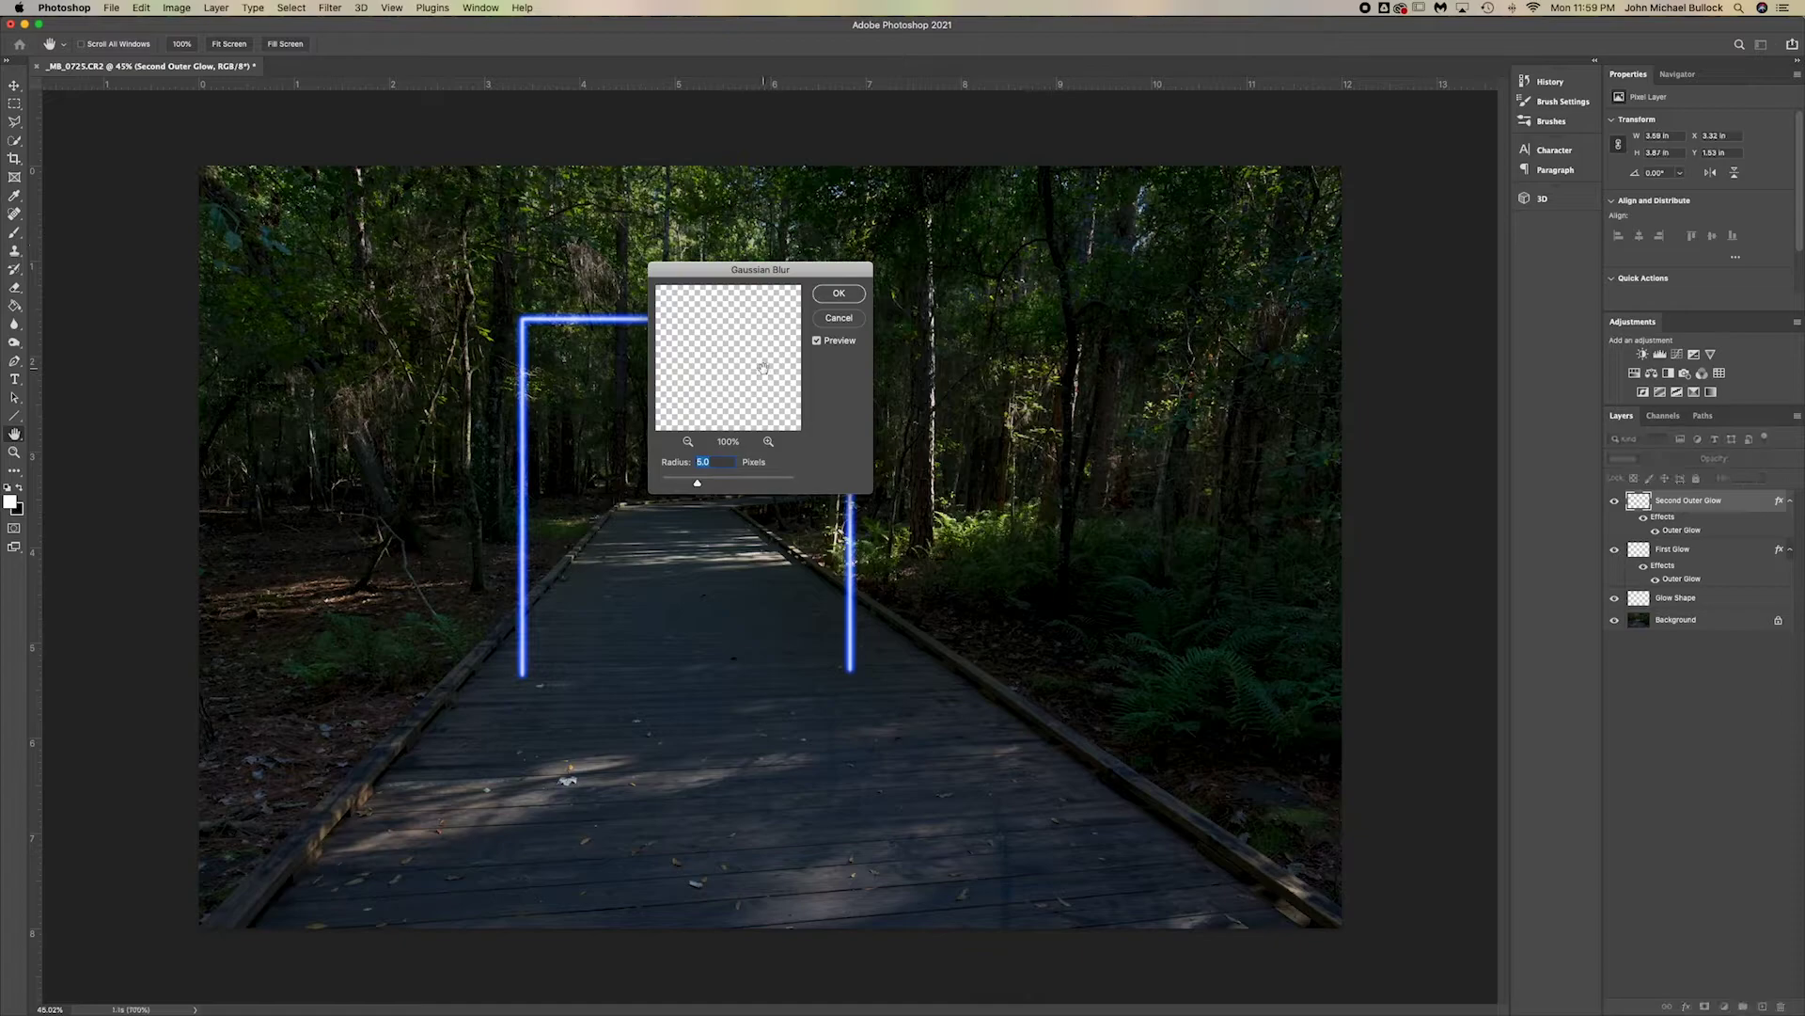
type("20")
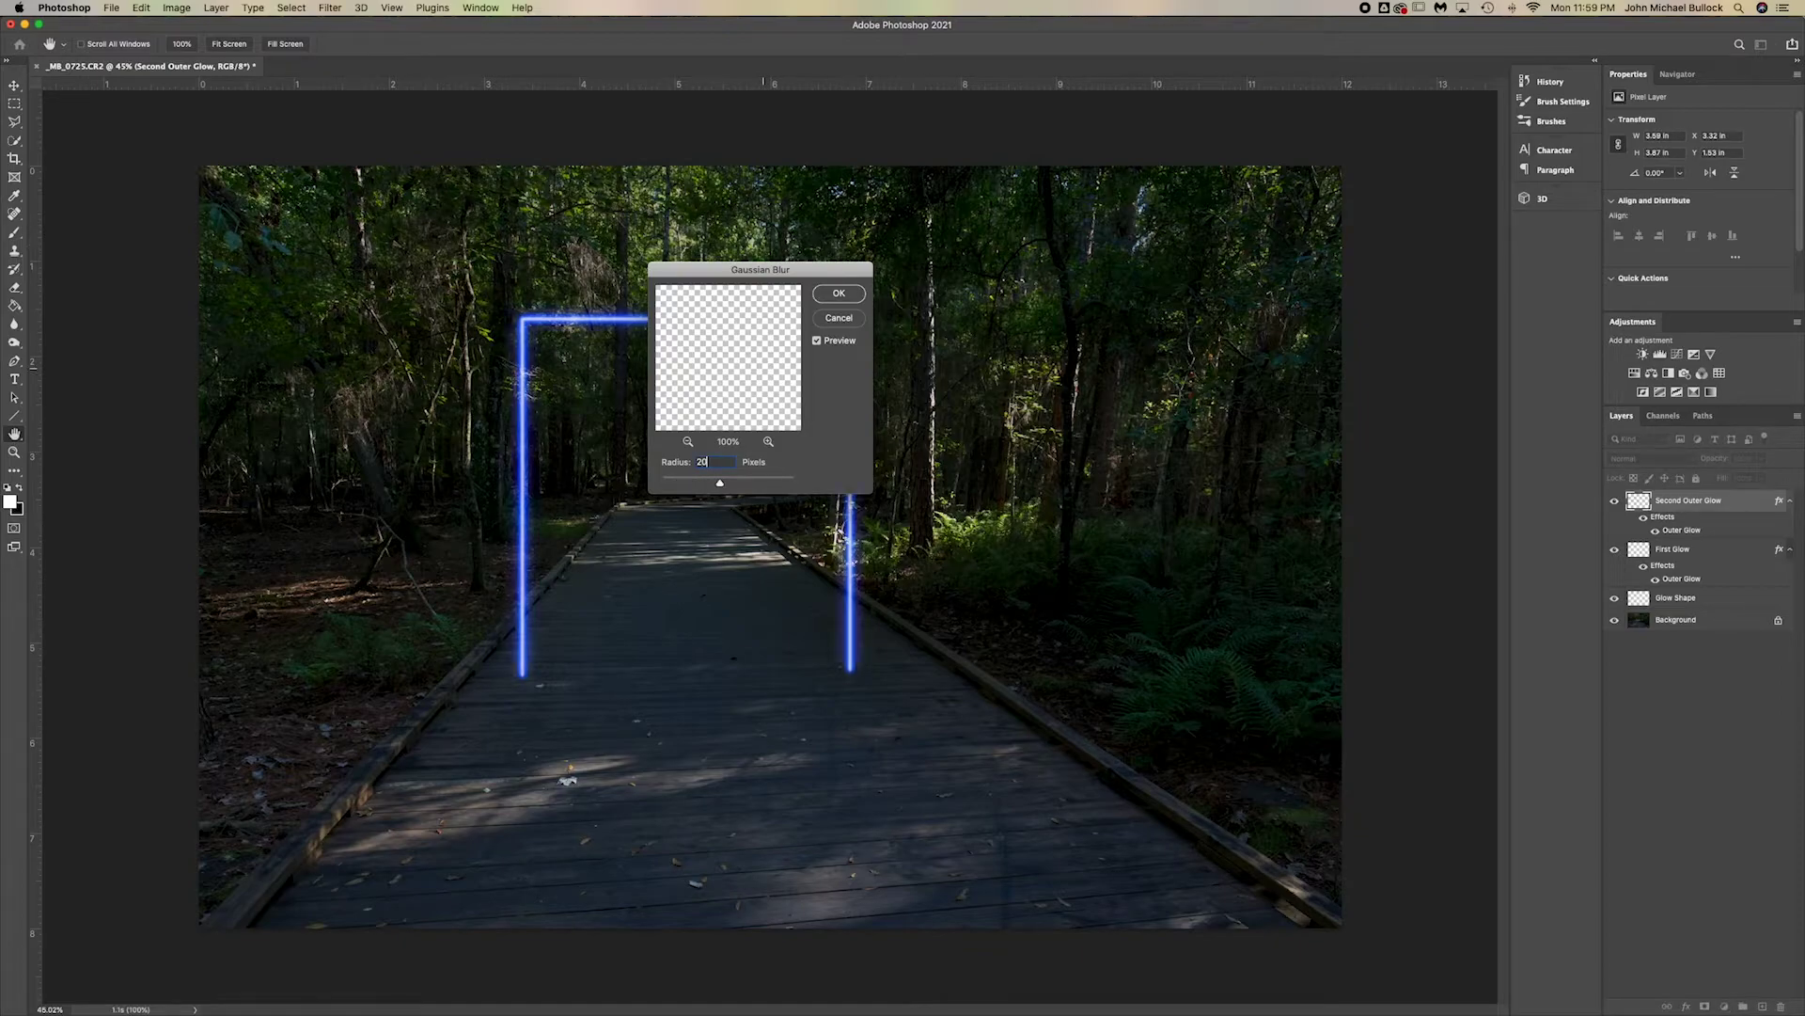
key("Return")
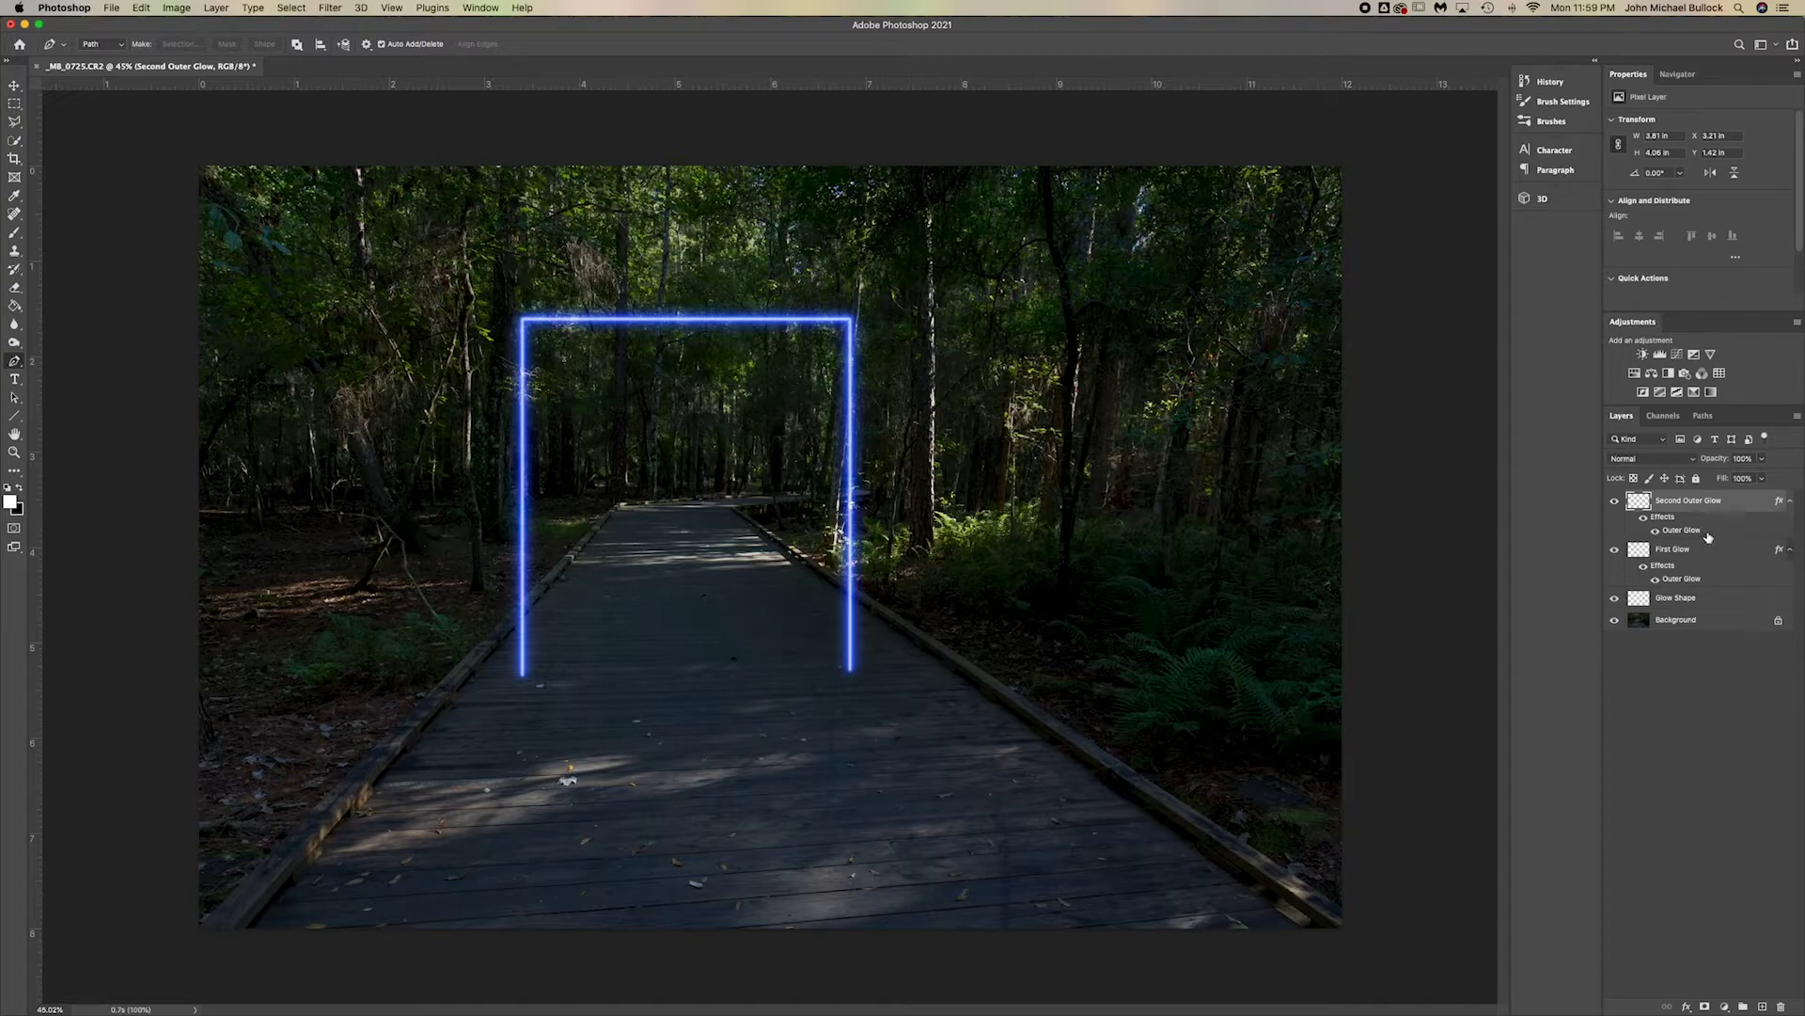
Add a new layer named "Base" directly above the Background layer
left_click(1696, 620)
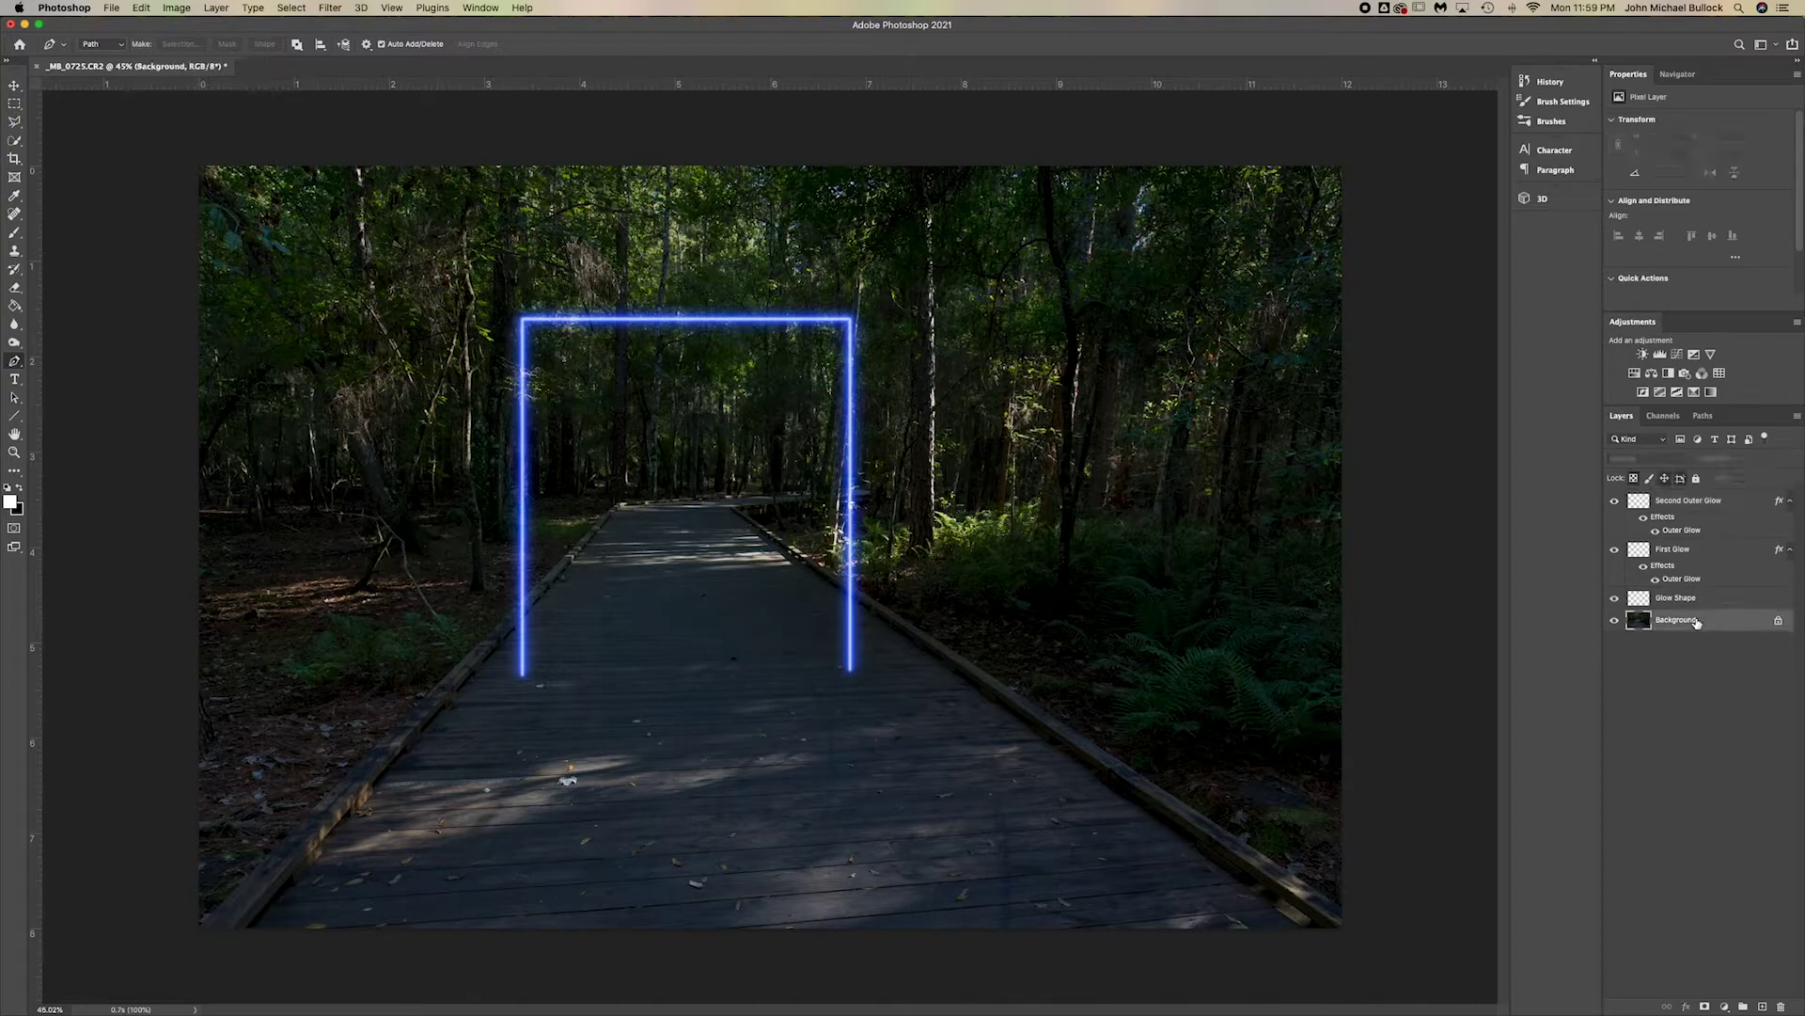
left_click(1763, 1007)
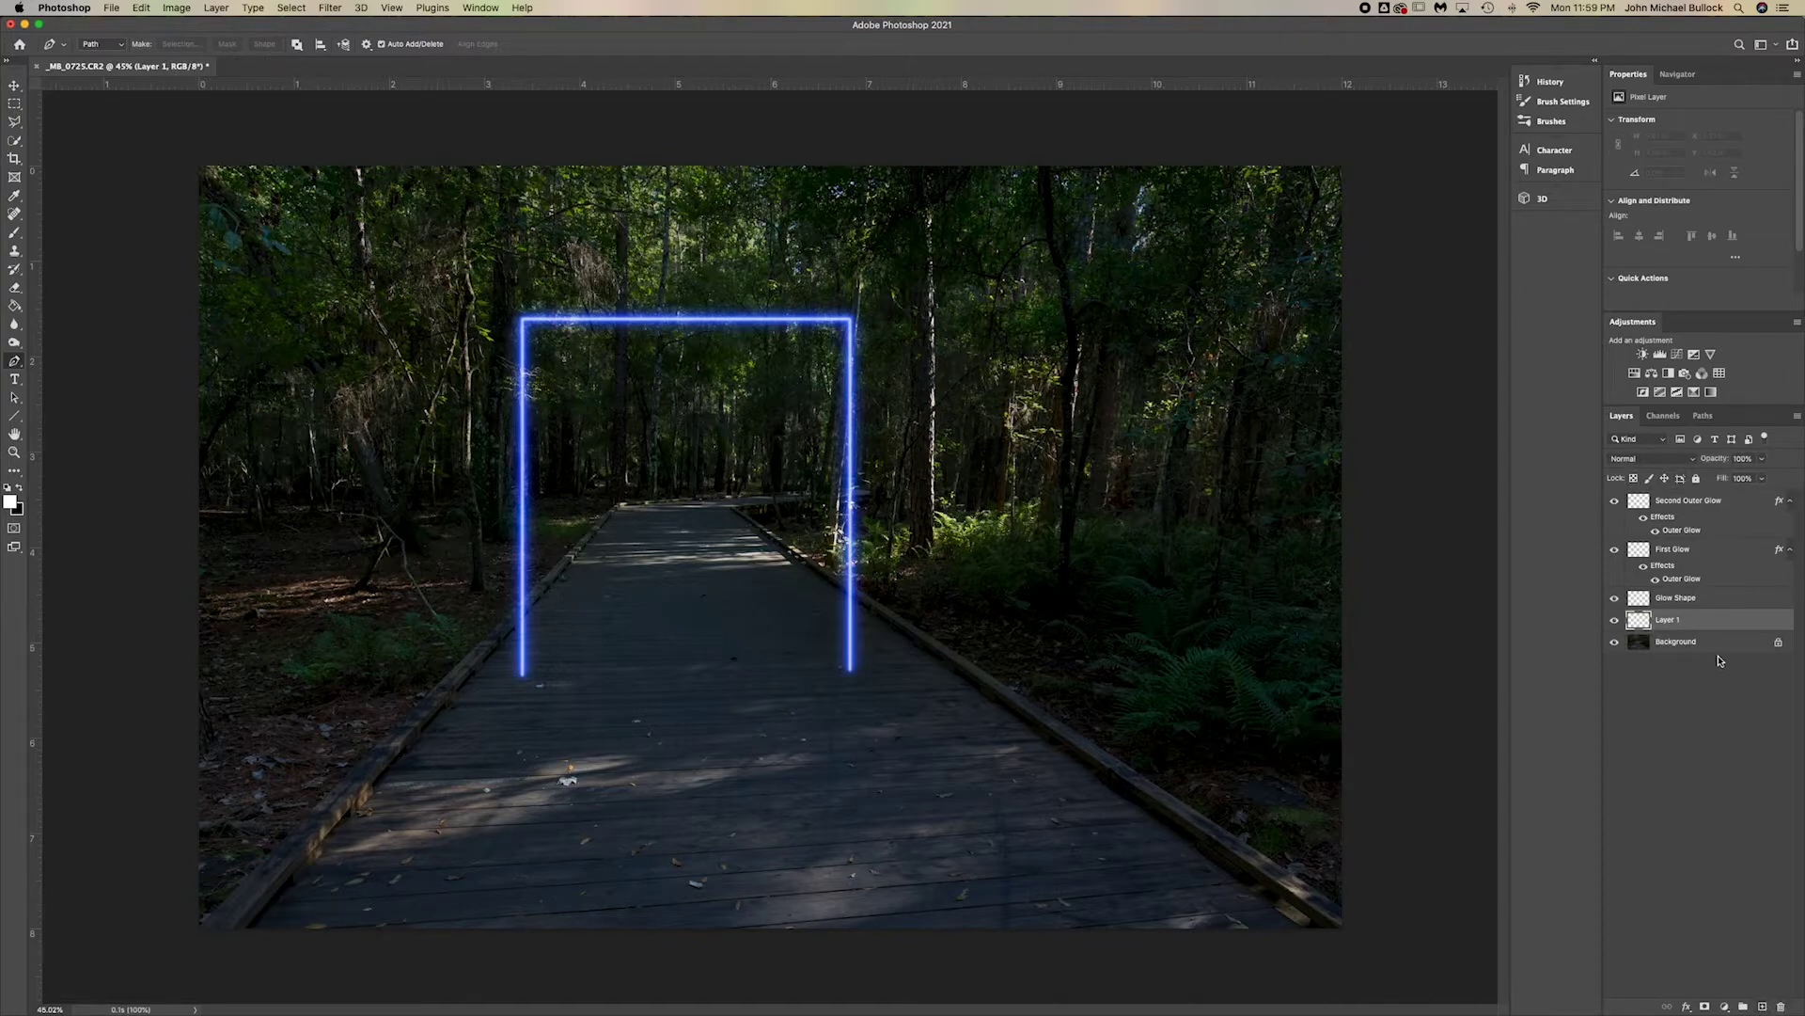
double_click(1667, 619)
type("Bl")
key("Return")
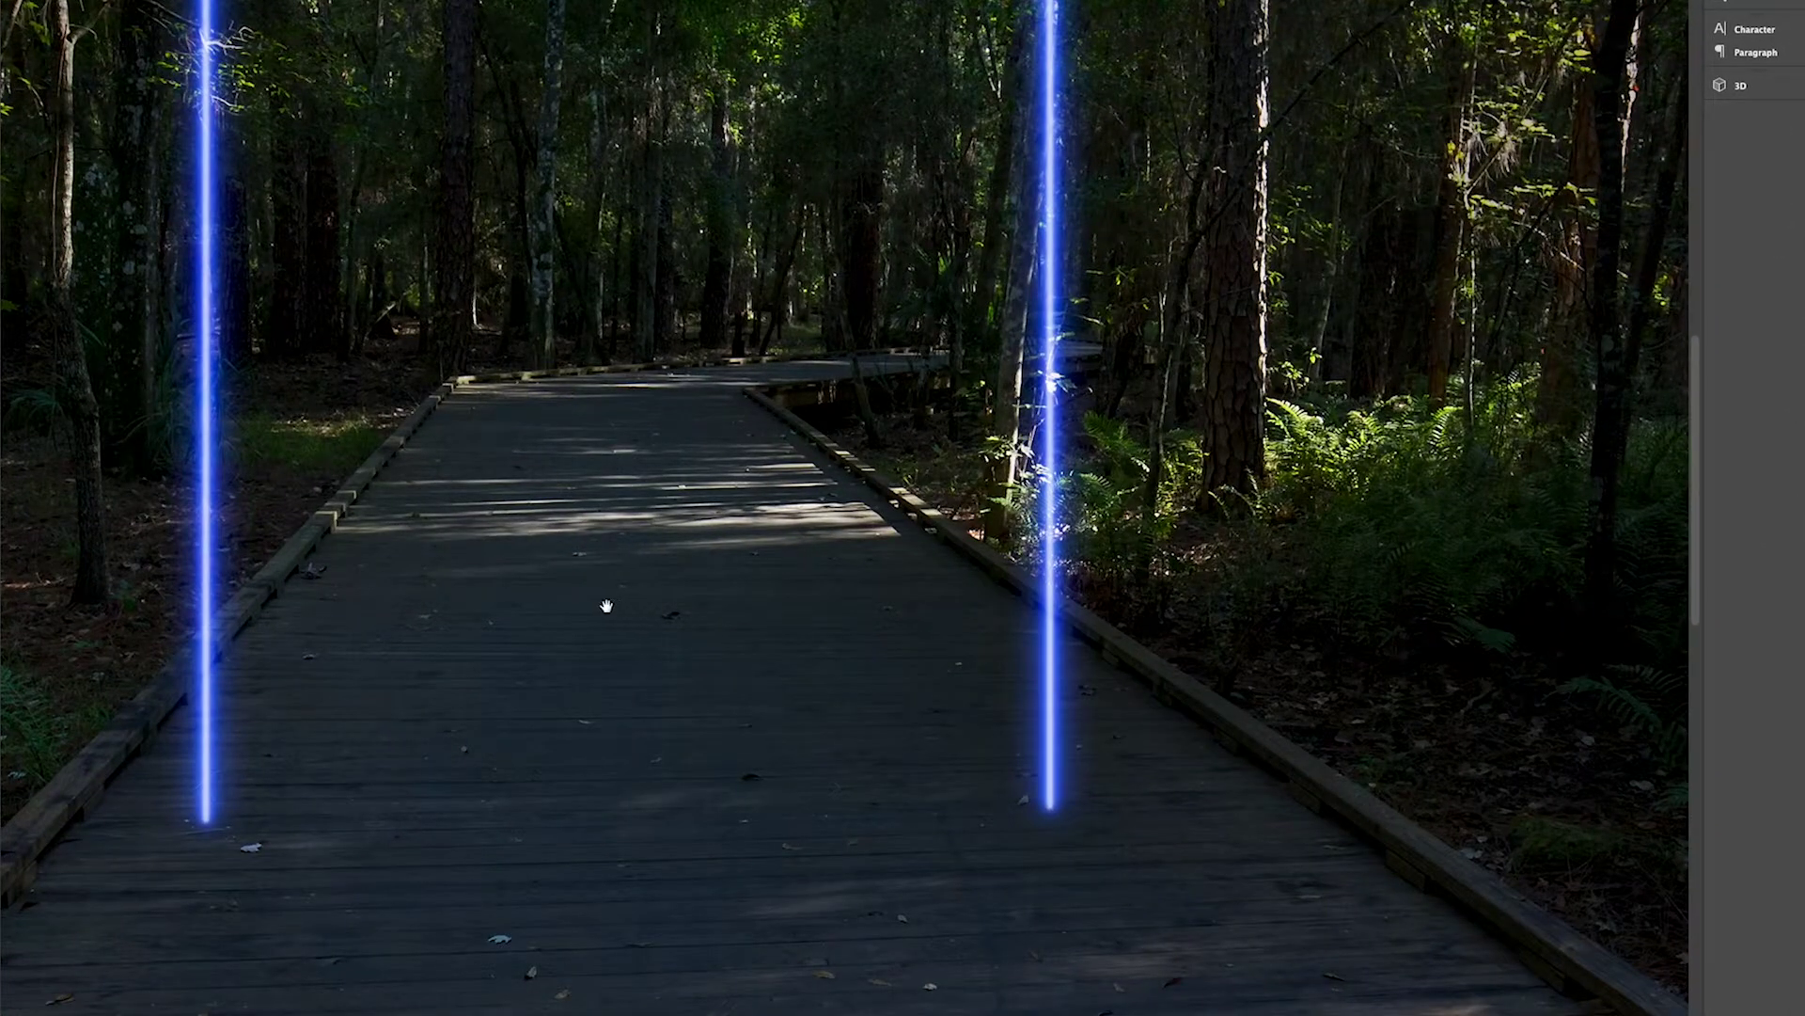
Enlarge the brush until it spans a wide area around the foot of the doorway's left post
left_click_drag(644, 569, 765, 452)
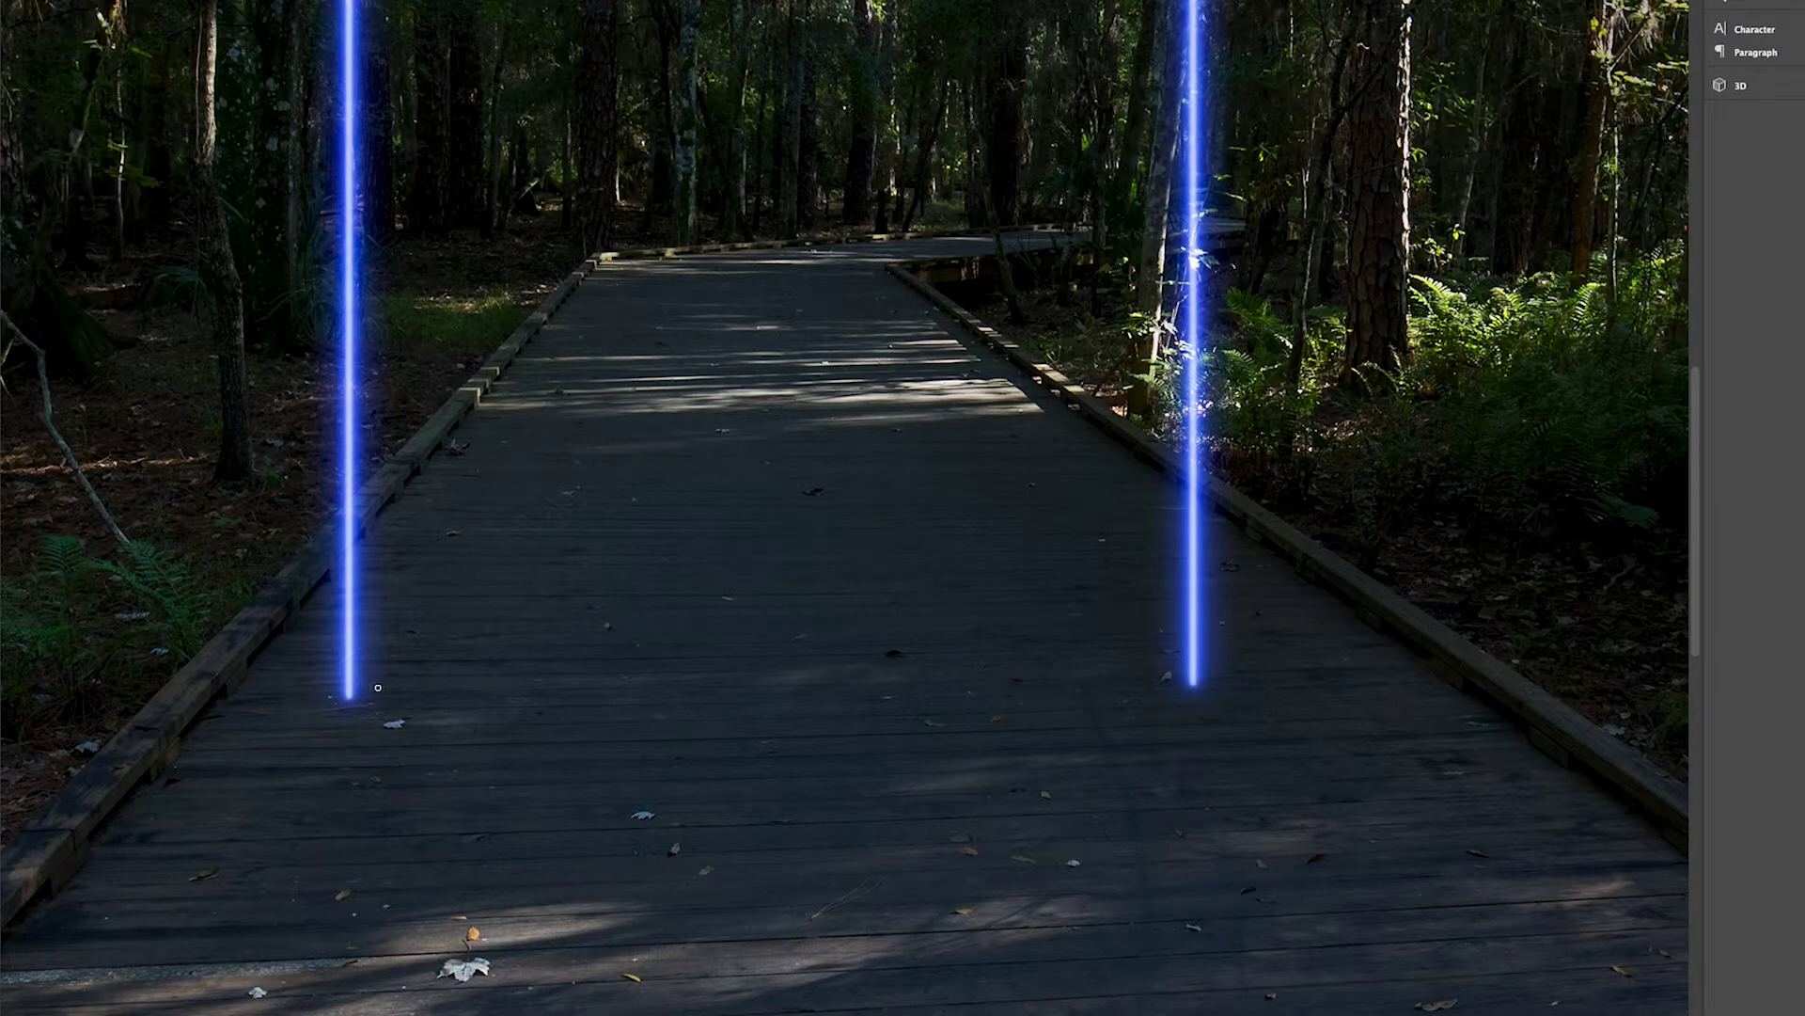
key("bracketright")
key("bracketright")
key("bracketright")
key("bracketright")
key("bracketright")
key("bracketright")
key("bracketright")
key("bracketright")
key("bracketright")
key("bracketright")
key("bracketright")
key("bracketright")
key("bracketright")
left_click(349, 698)
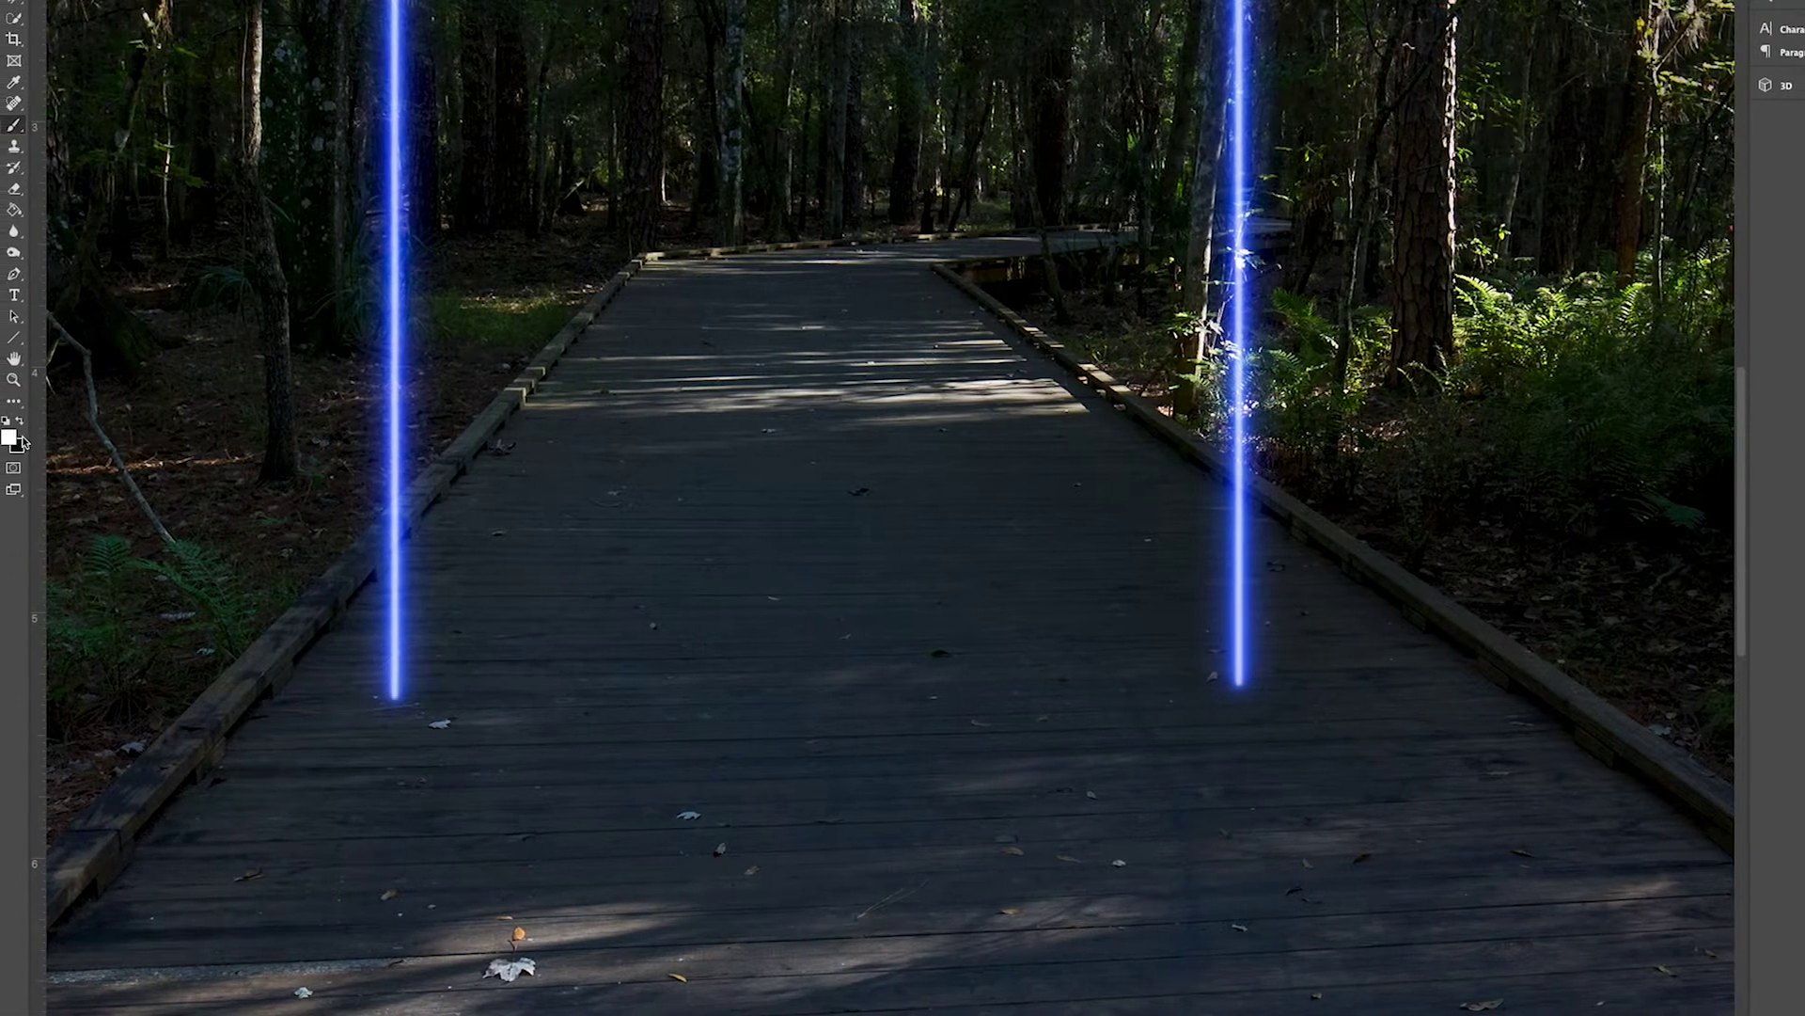
Set the foreground color to blue 001df8 and paint a soft dab at the foot of the left post
left_click(11, 437)
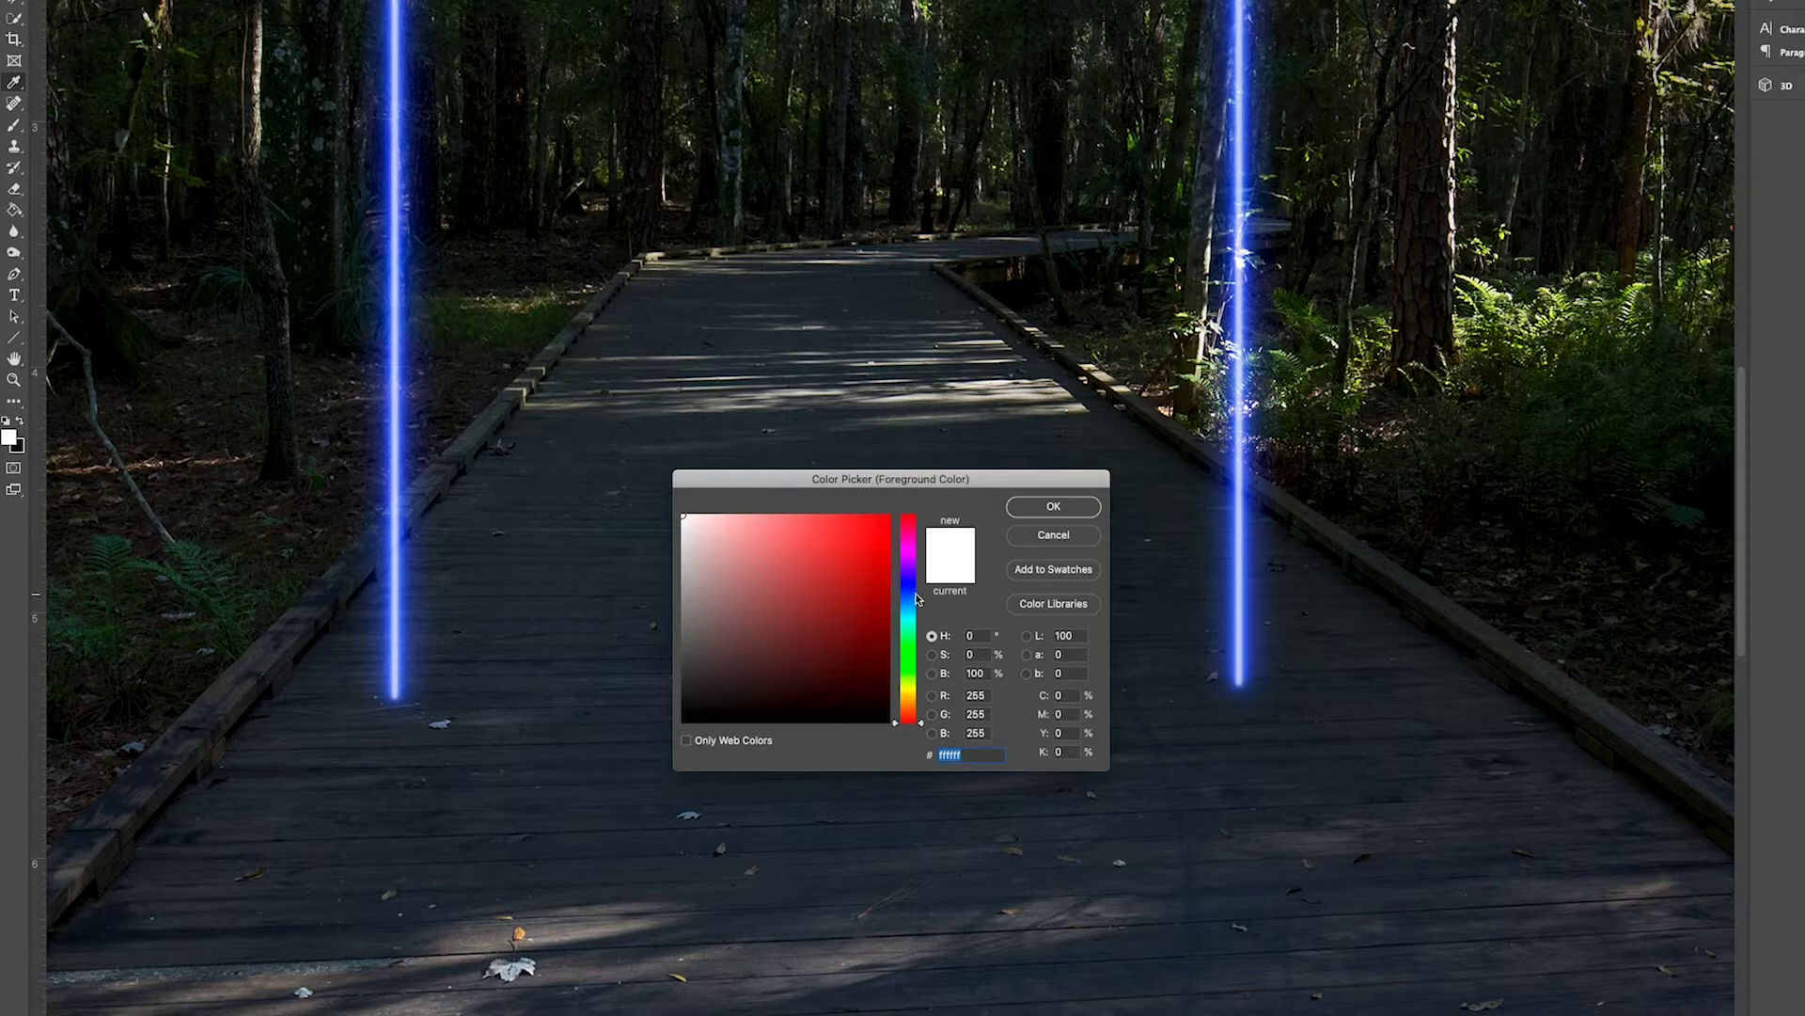
mouse_move(916, 596)
left_mouse_down()
mouse_move(887, 548)
mouse_move(915, 511)
left_mouse_up()
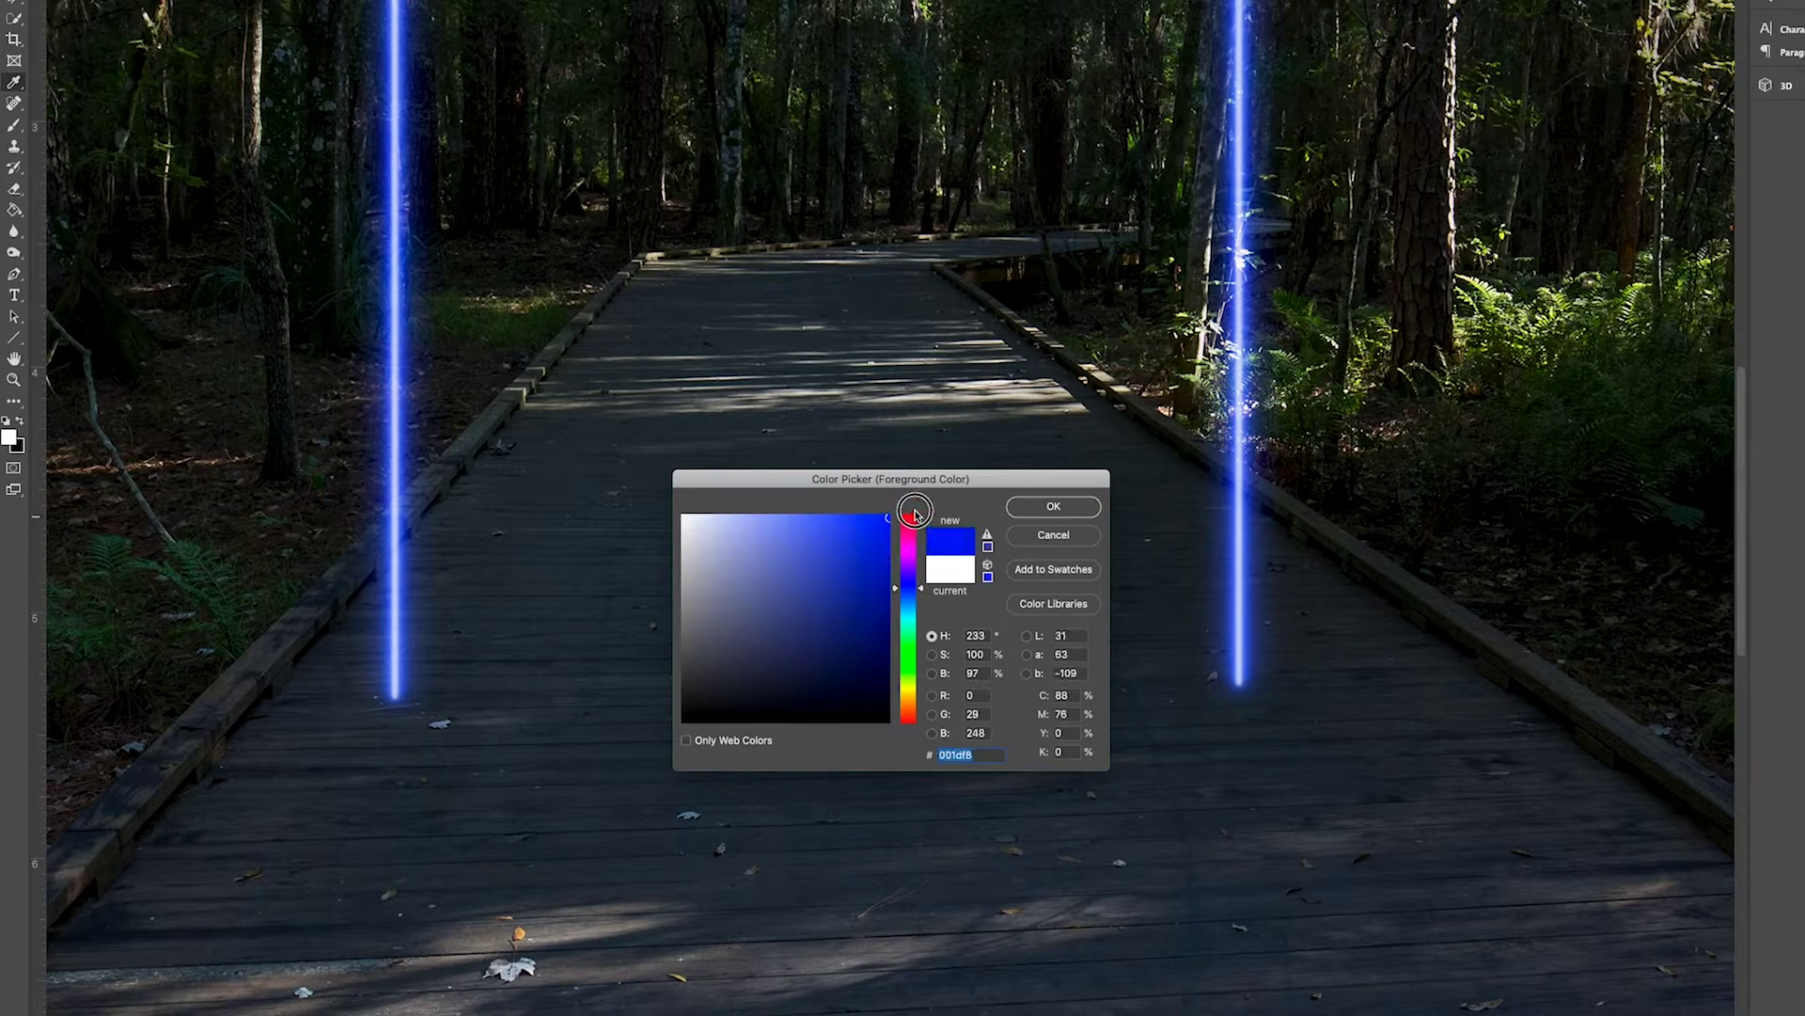
left_click(1054, 506)
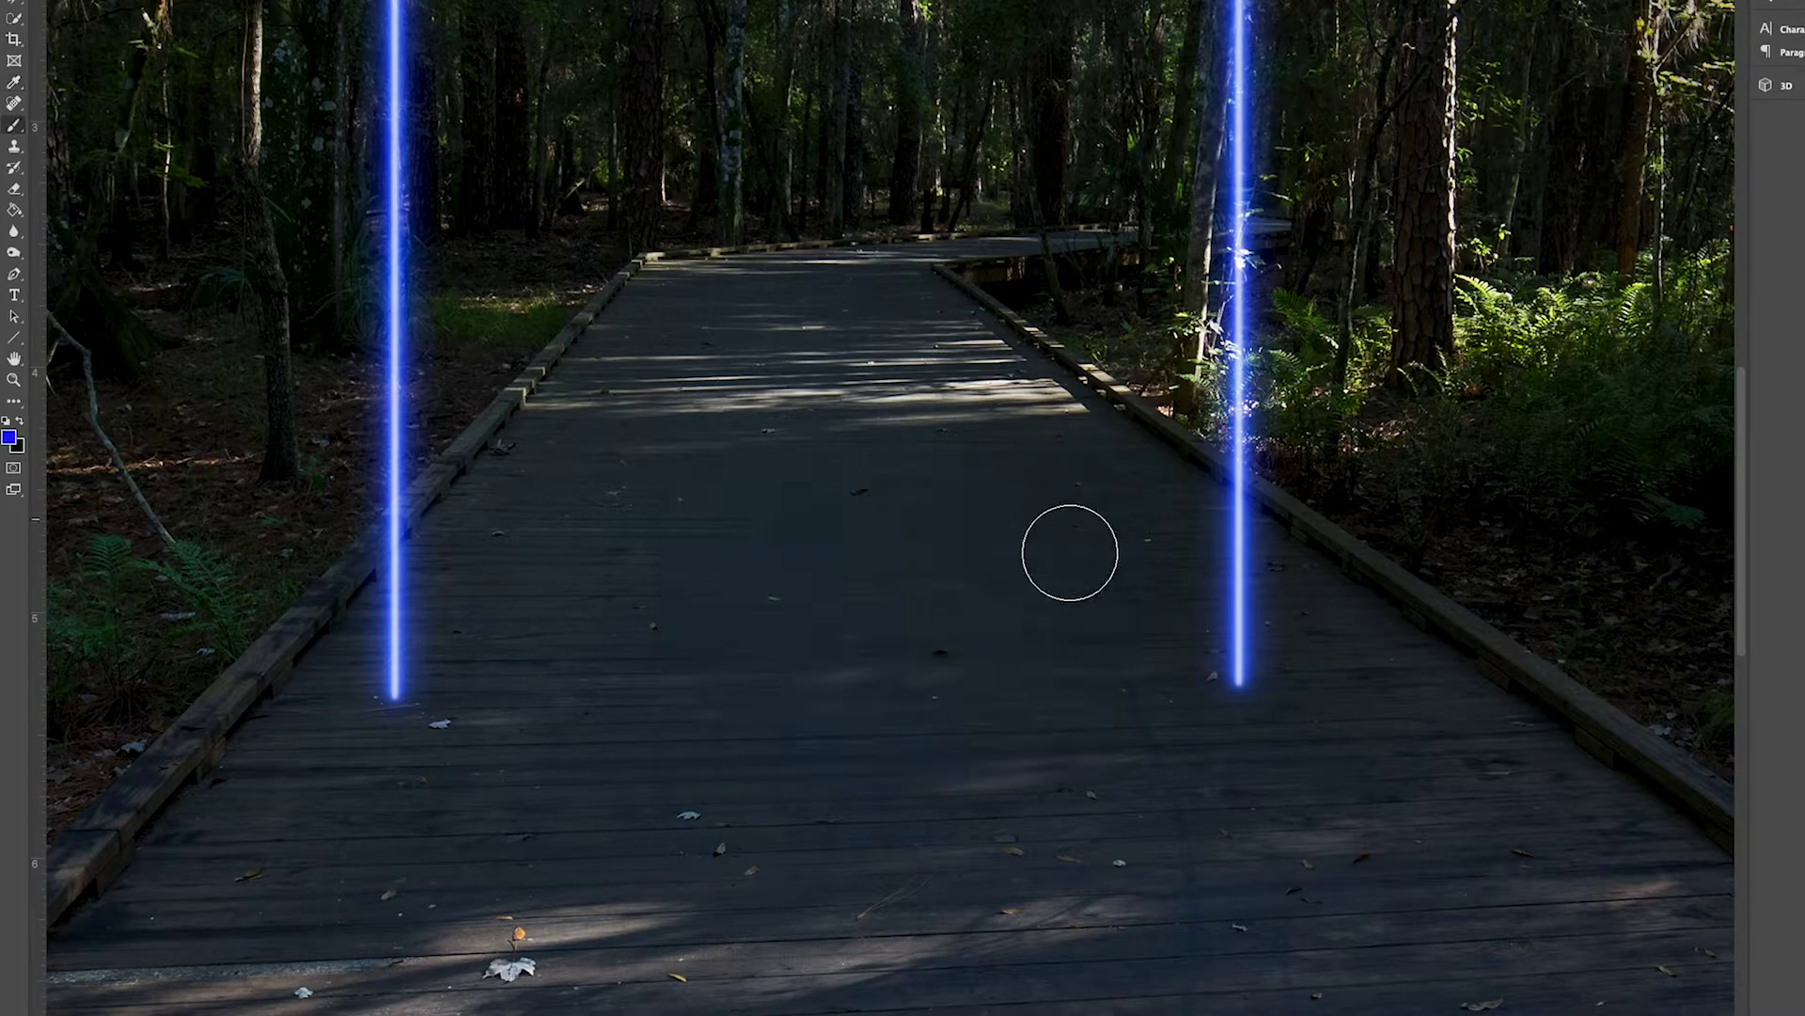
left_click(395, 698)
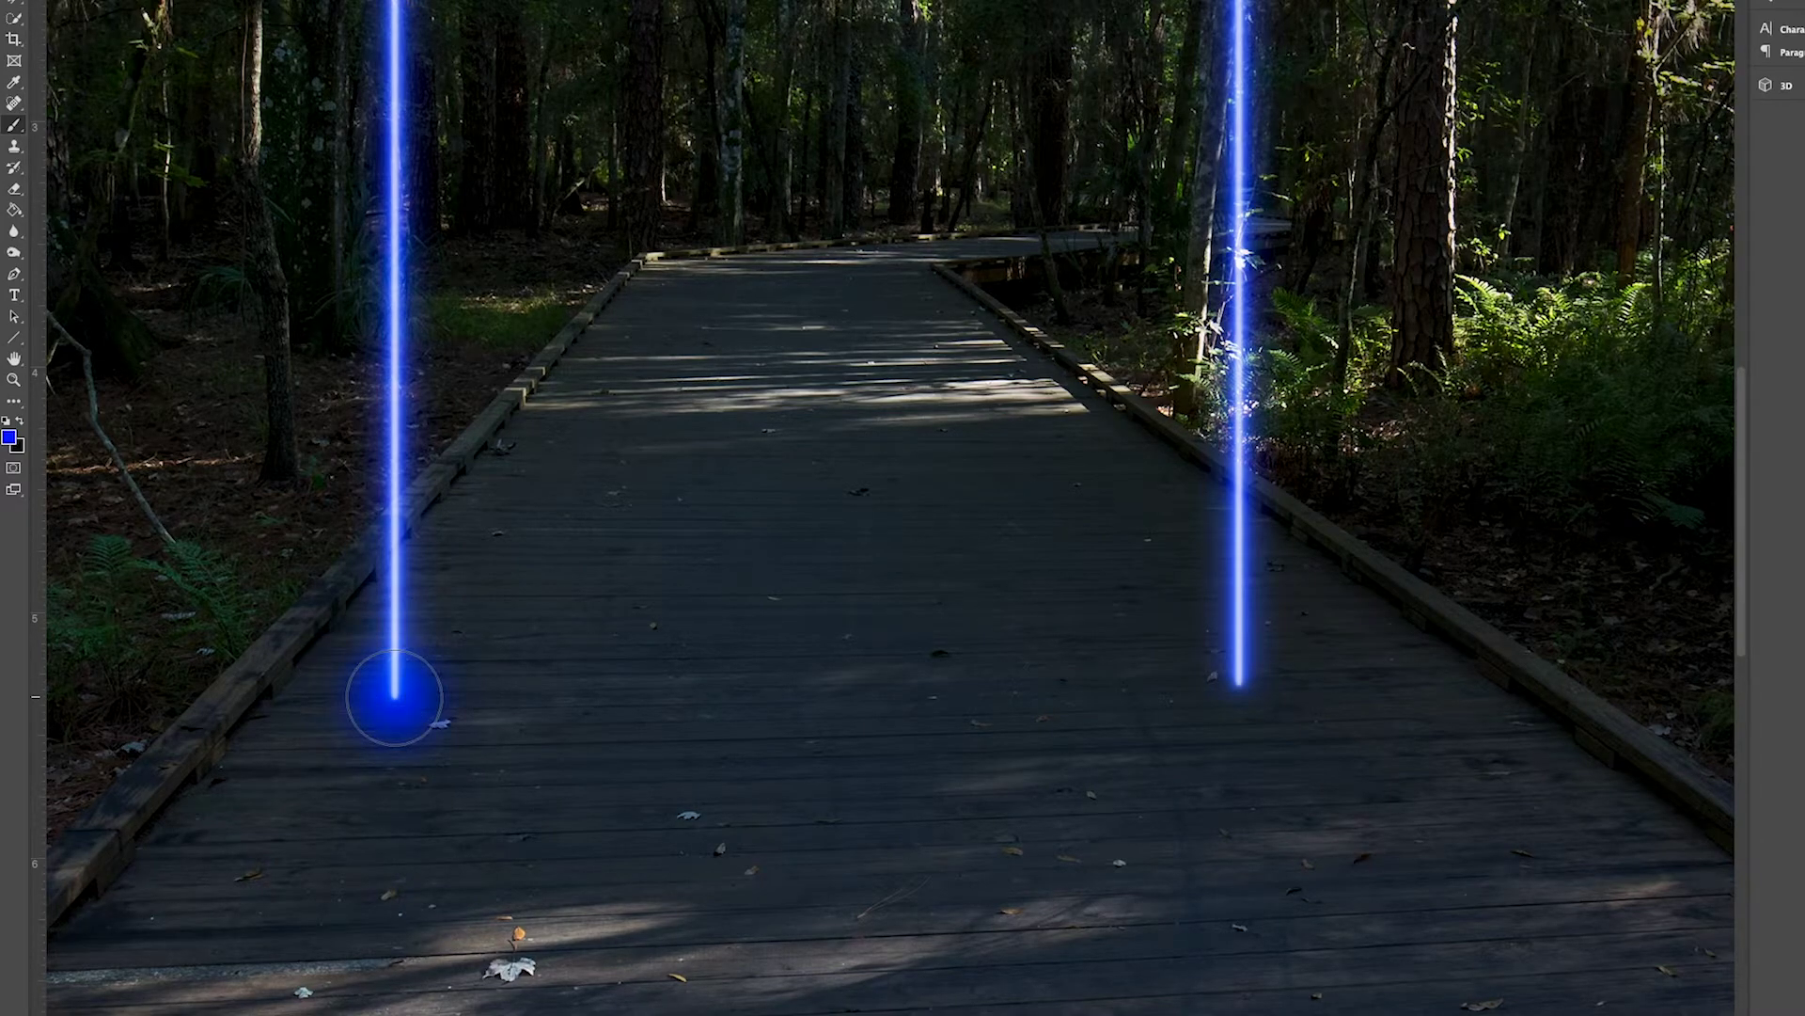
left_click(396, 698)
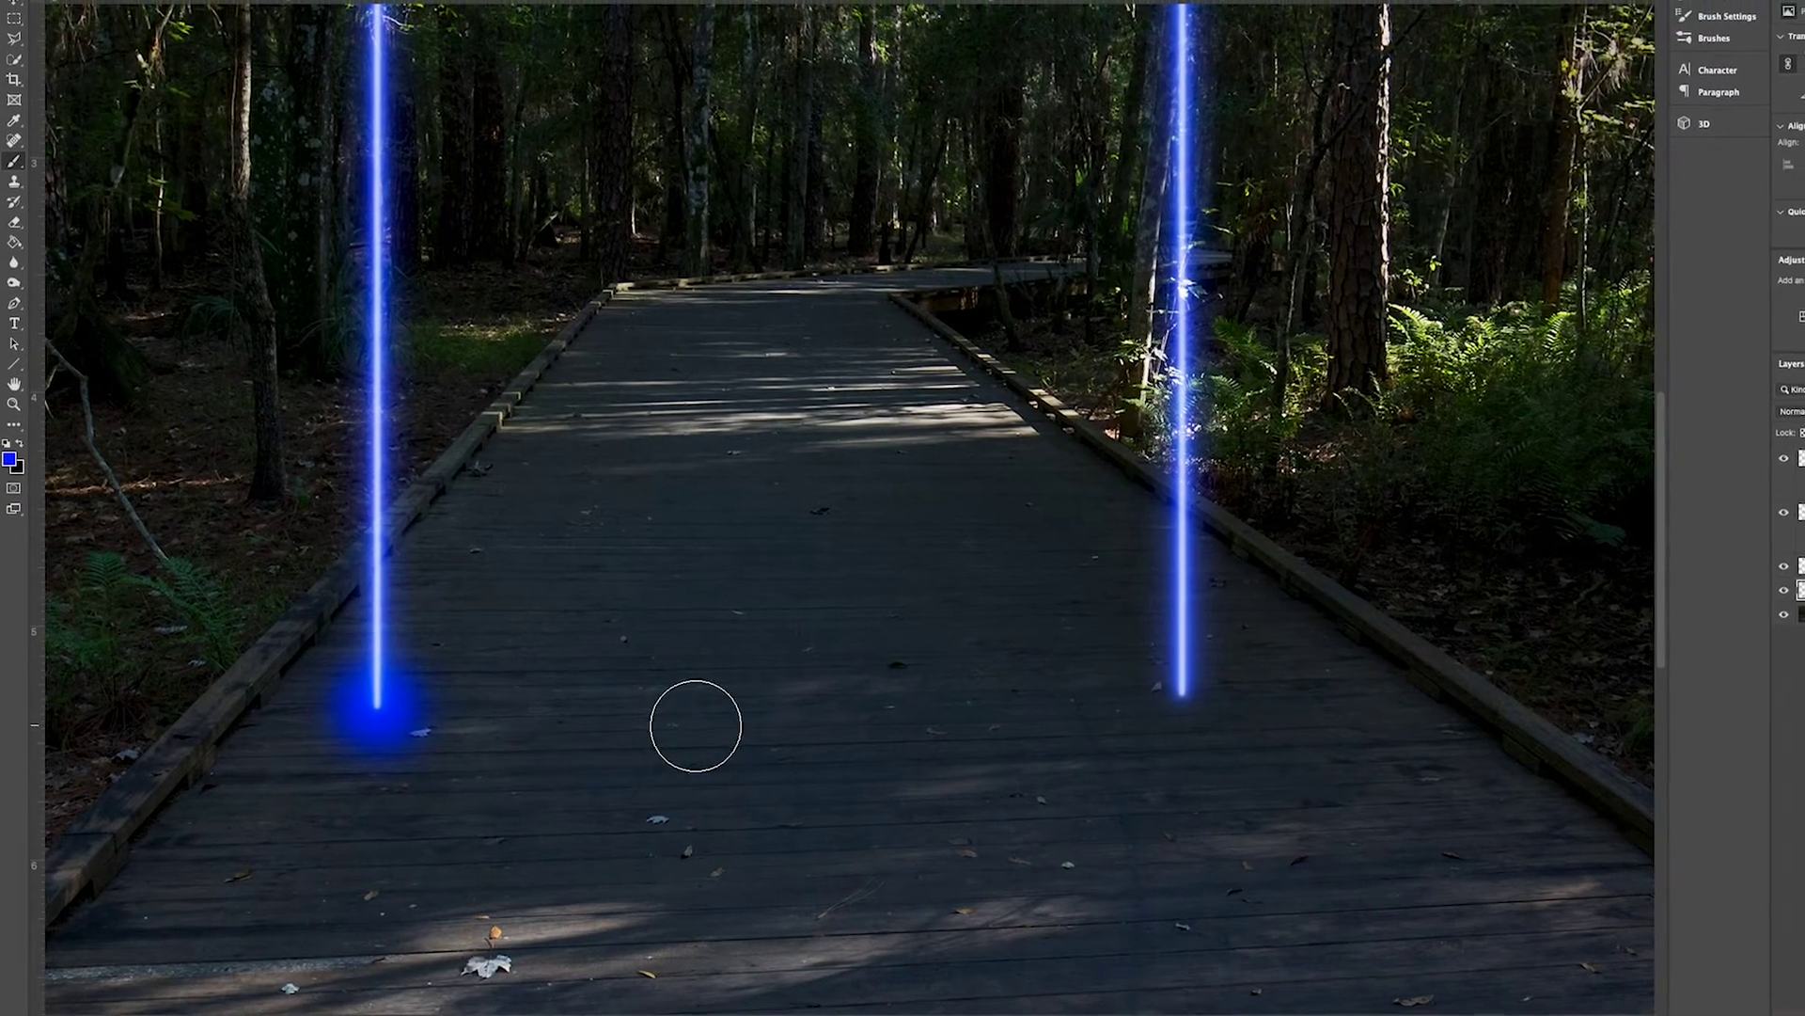
Flatten the blue dab to about 48% of its height and center it under the left post
key("super+t")
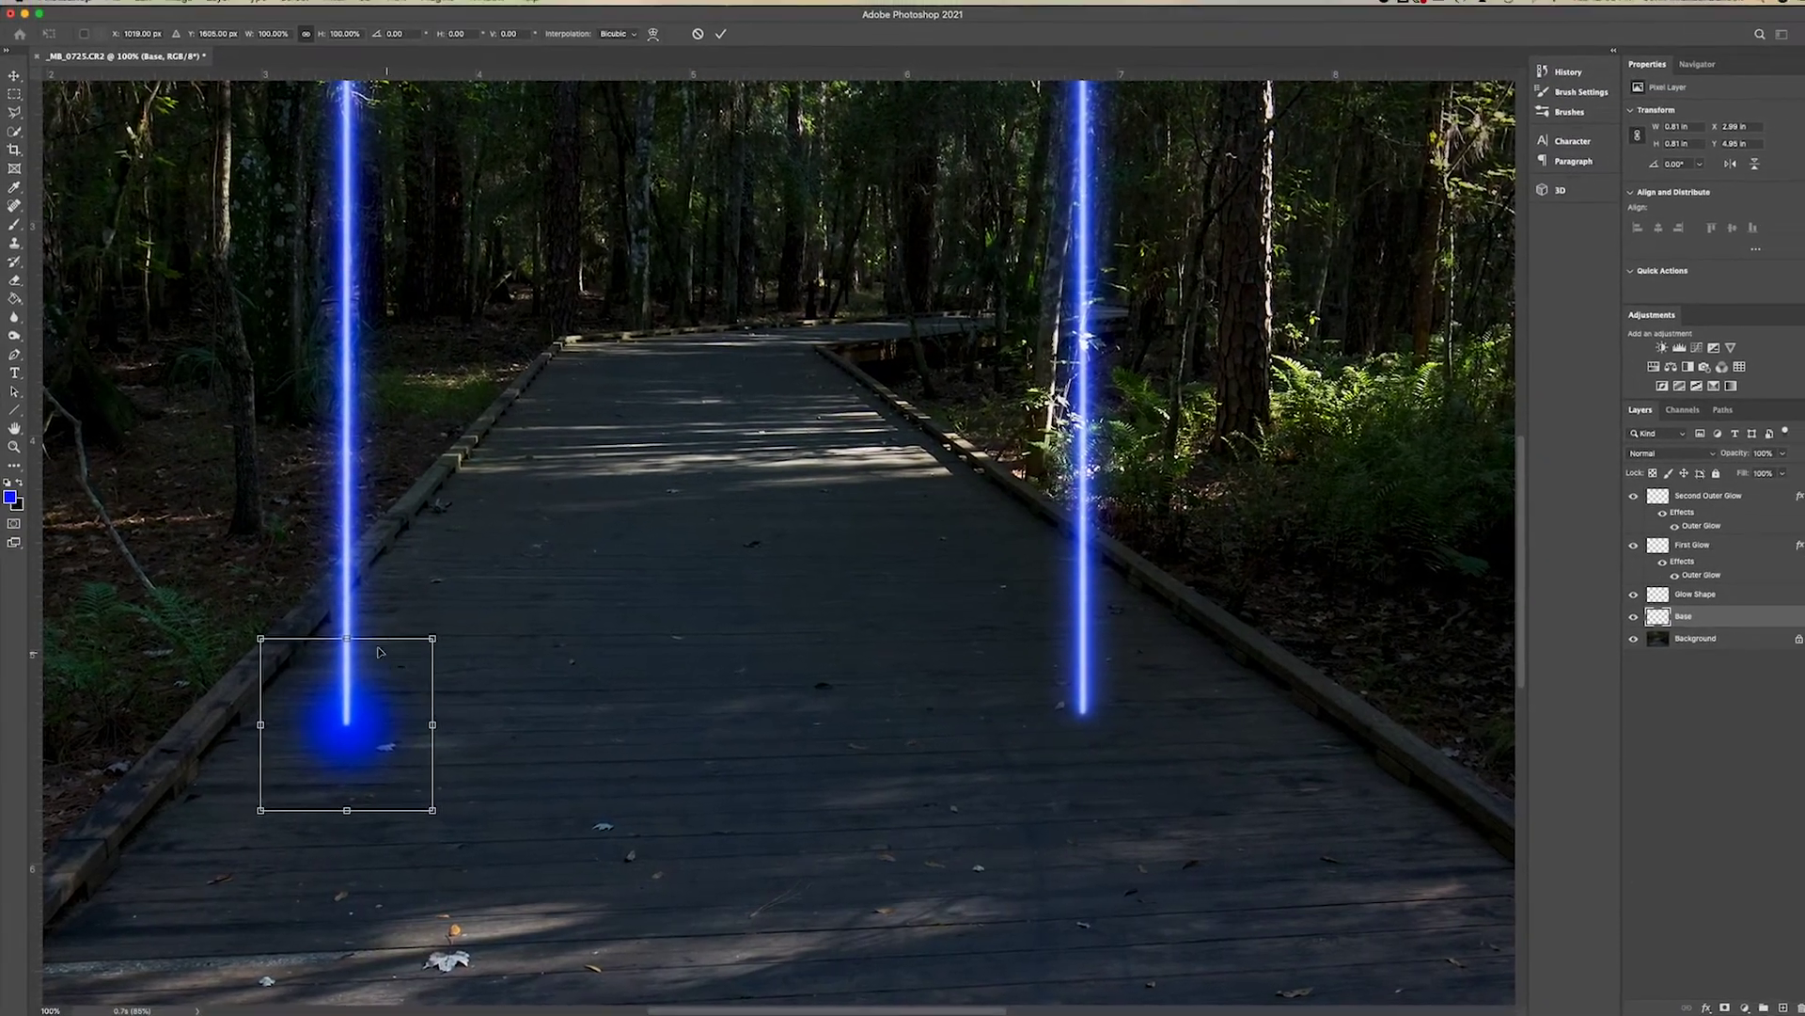
left_click_drag(345, 642, 348, 695)
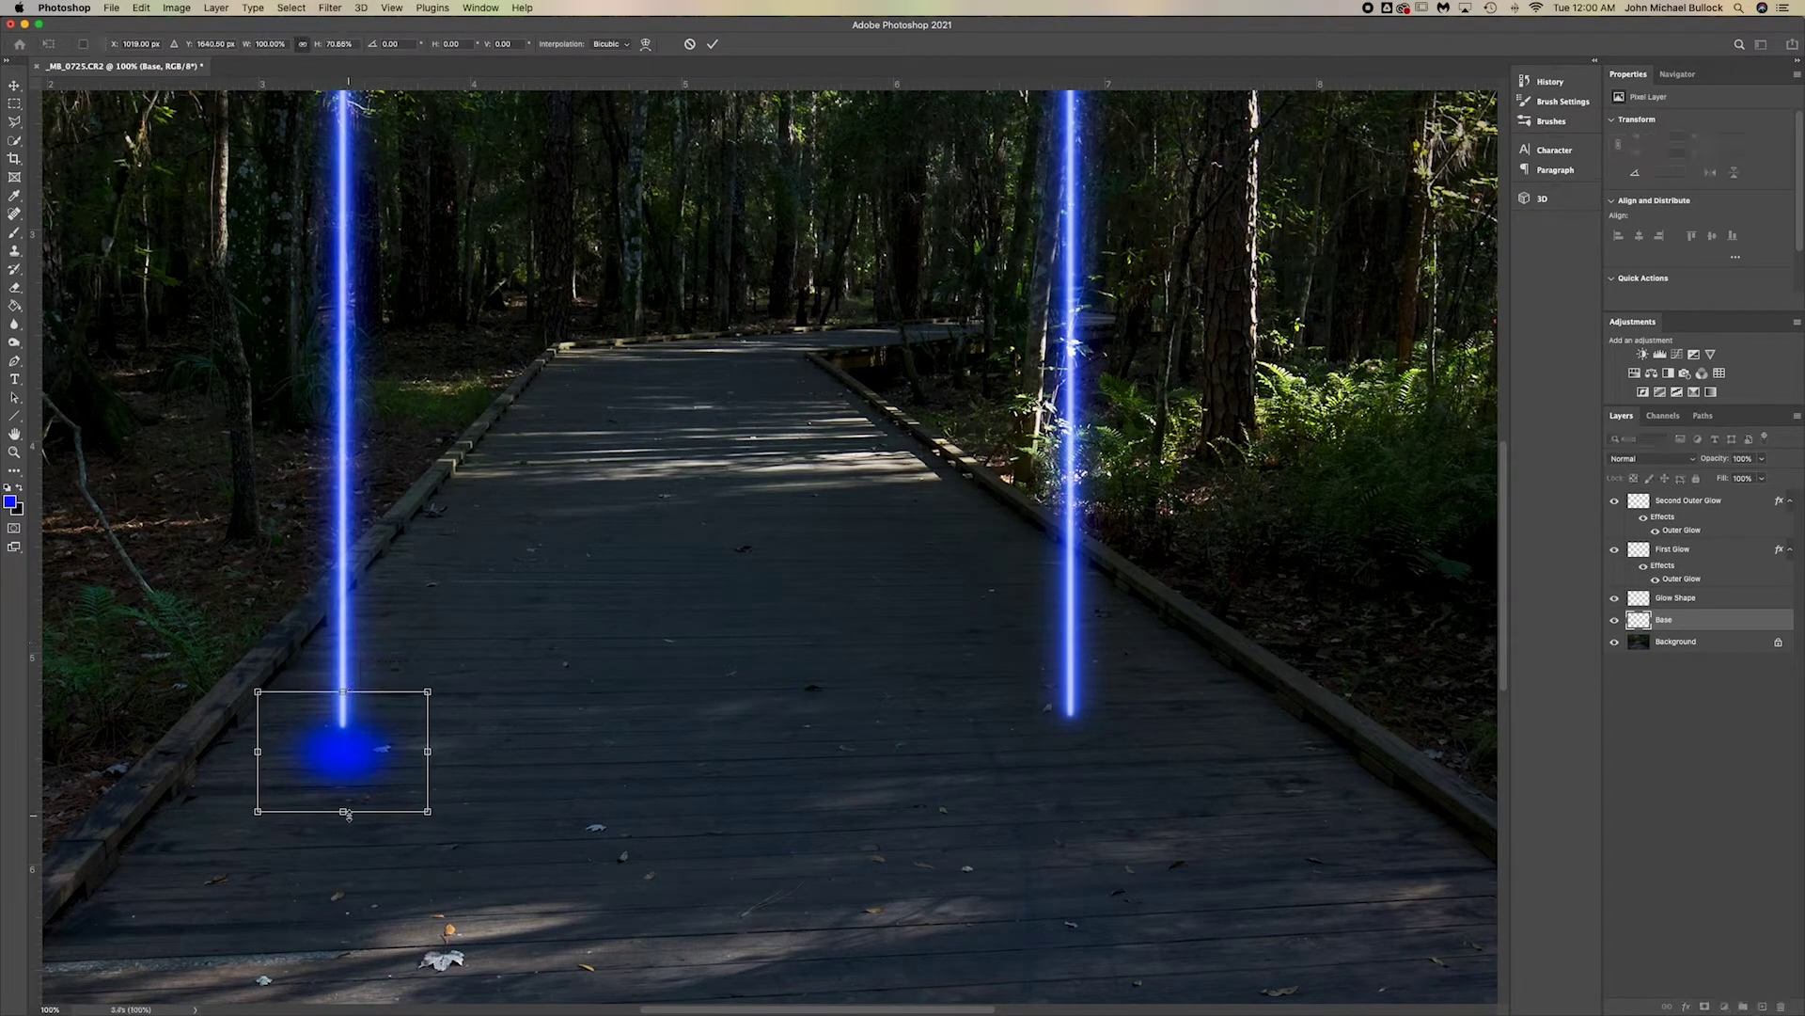
left_click_drag(354, 804, 356, 791)
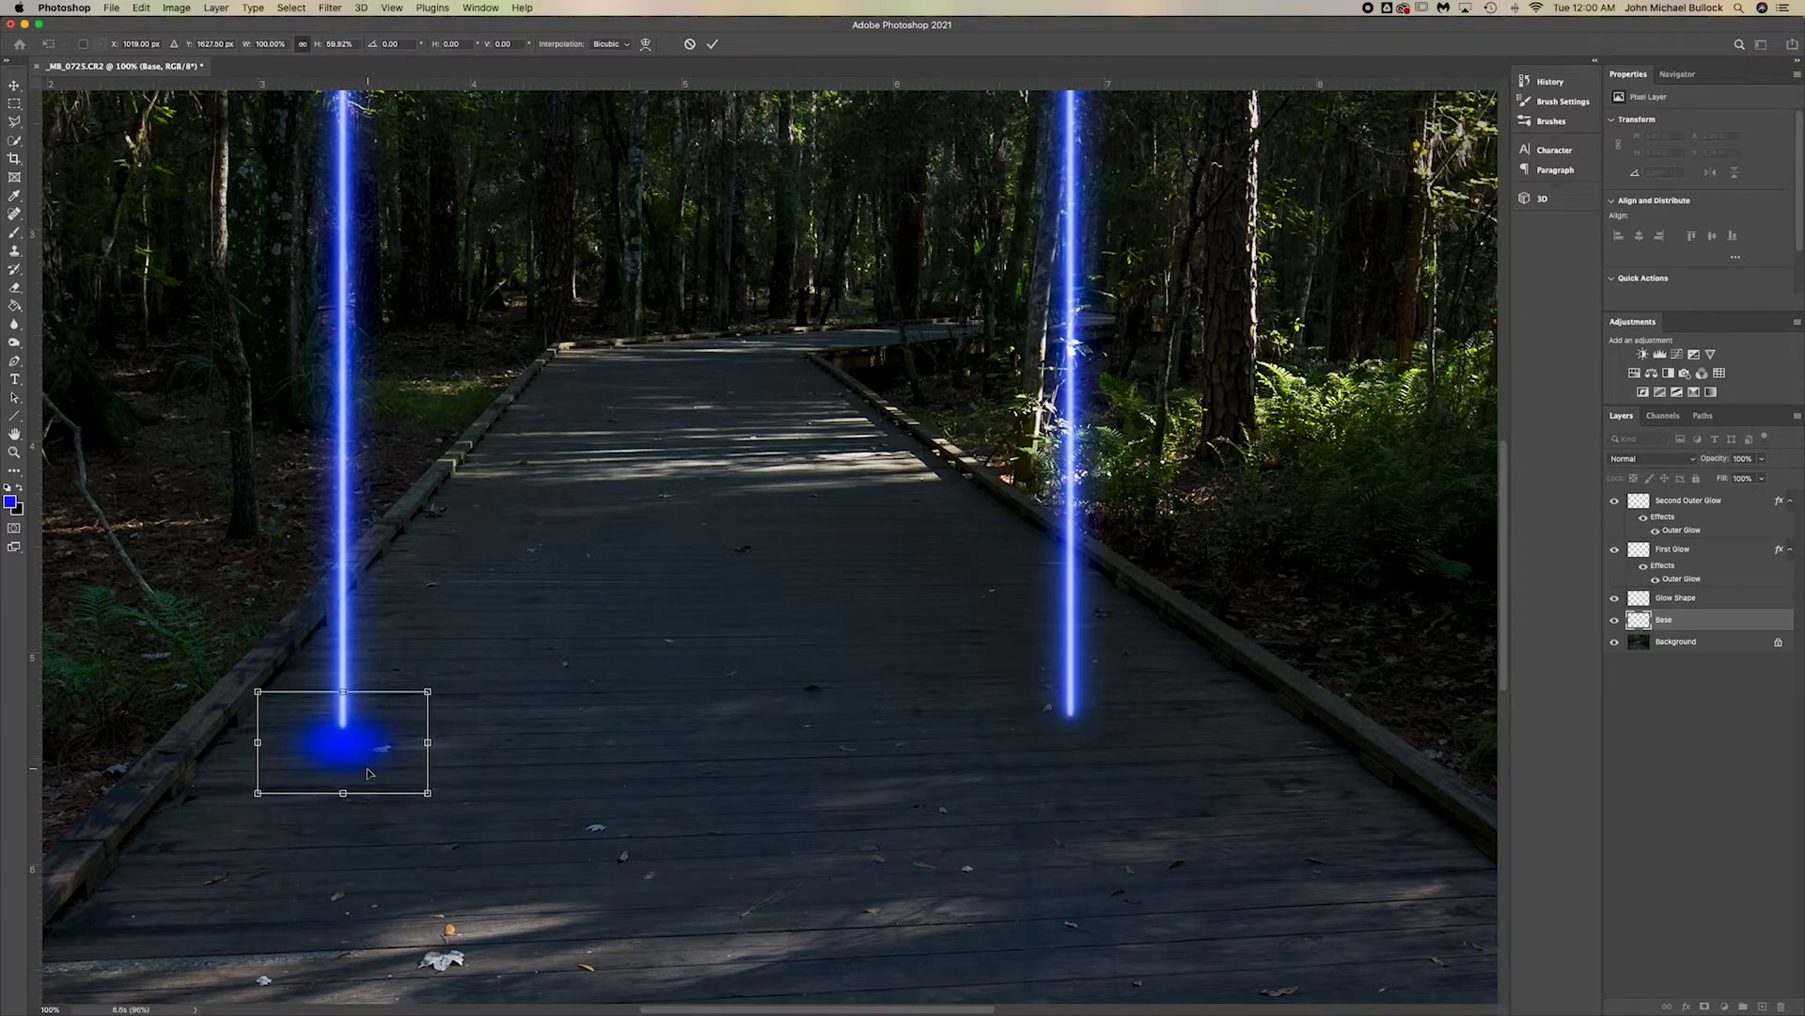
left_click_drag(341, 795, 342, 787)
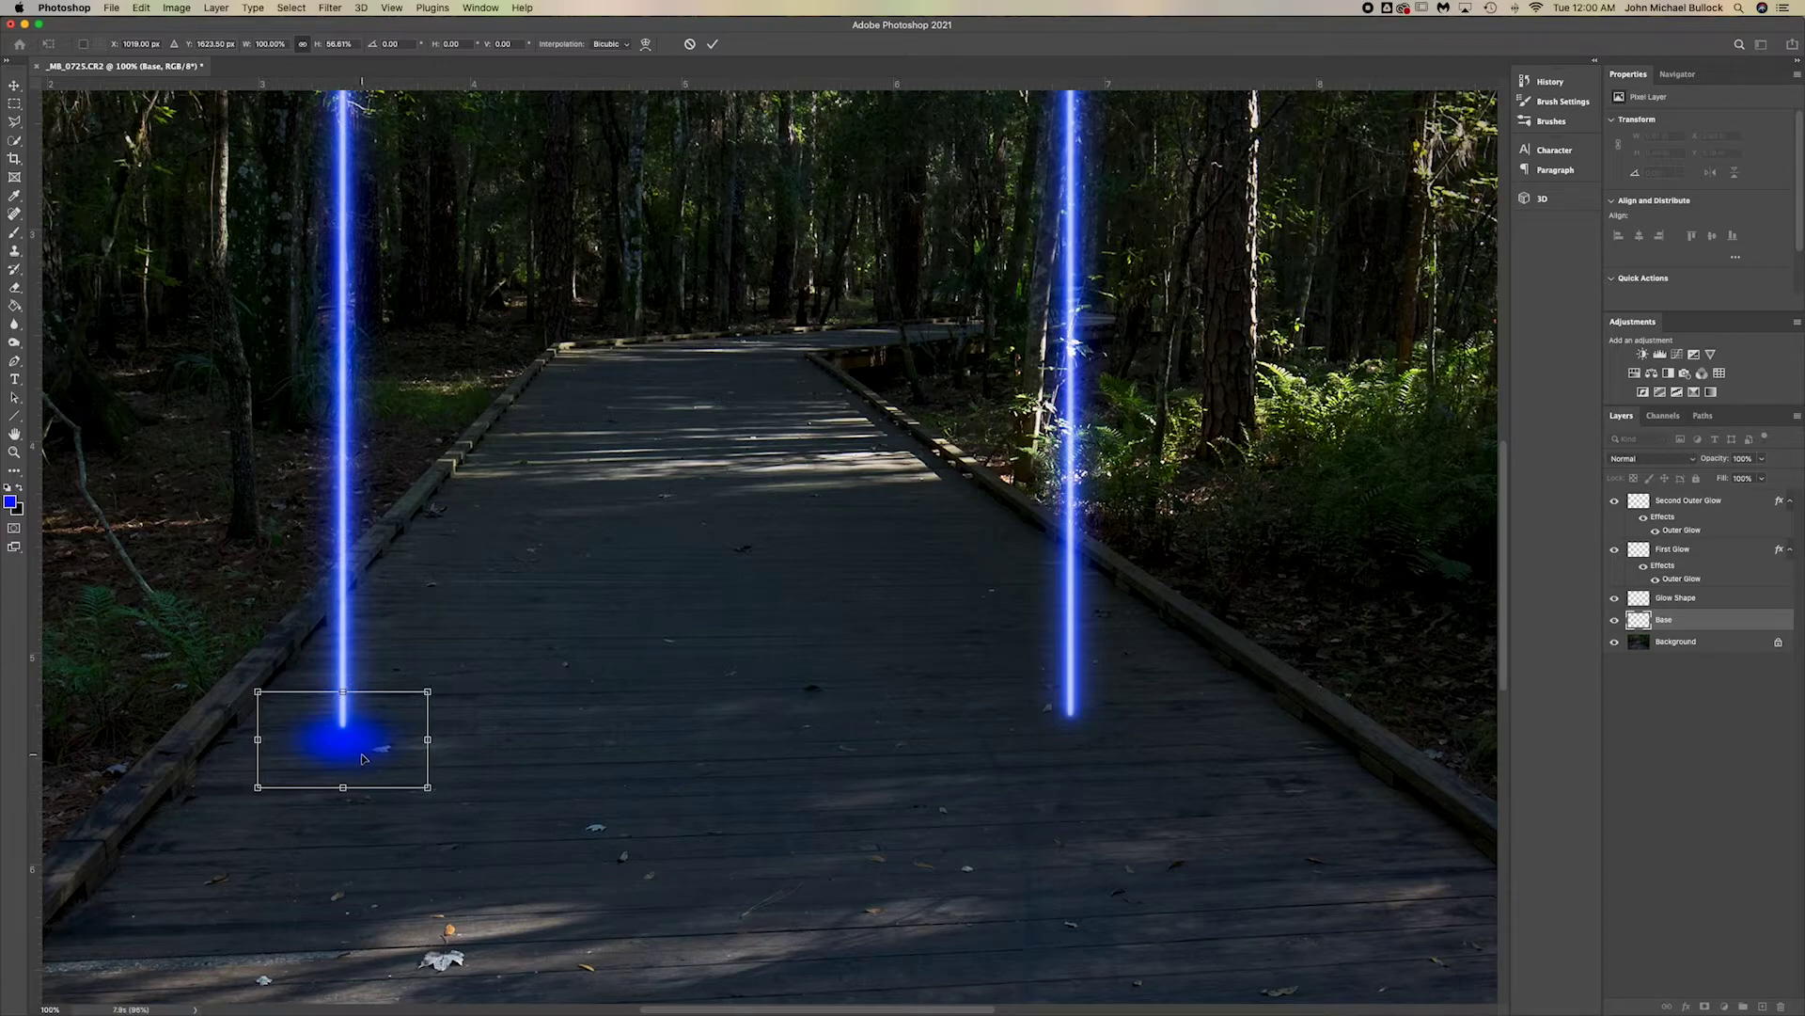
mouse_move(357, 757)
left_mouse_down()
mouse_move(343, 693)
mouse_move(370, 737)
left_mouse_up()
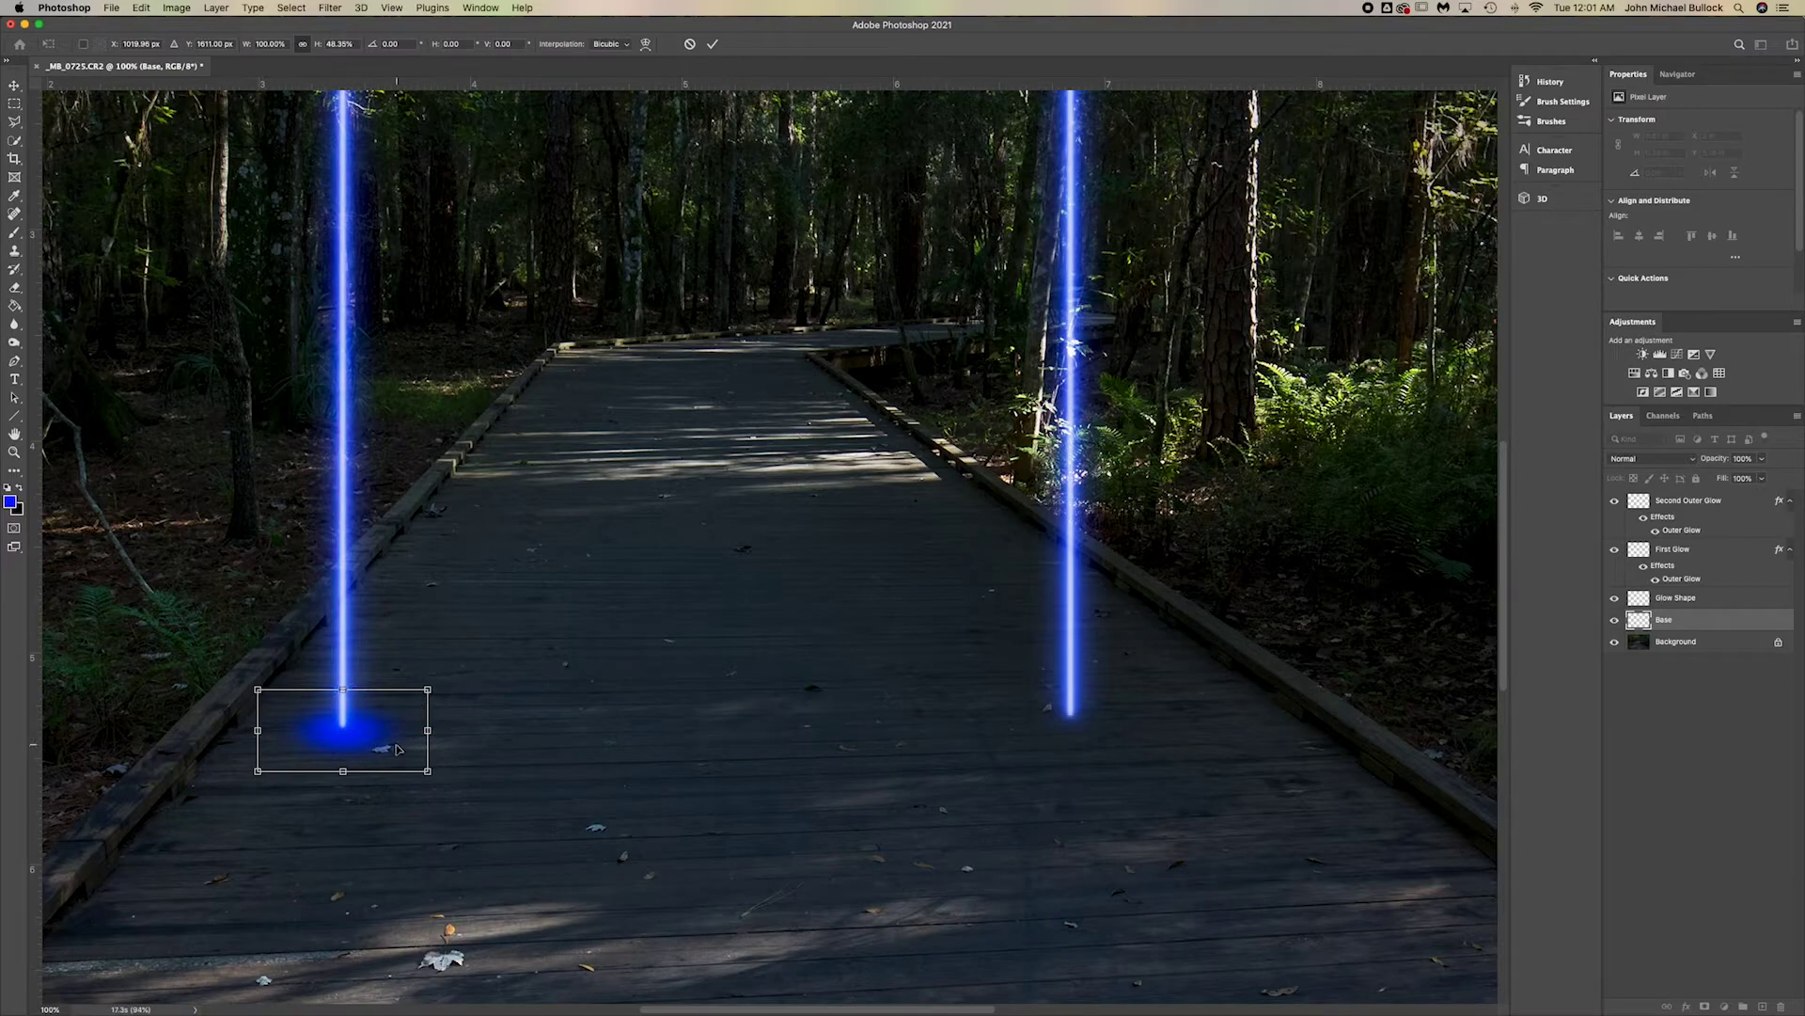
key("Return")
key("b")
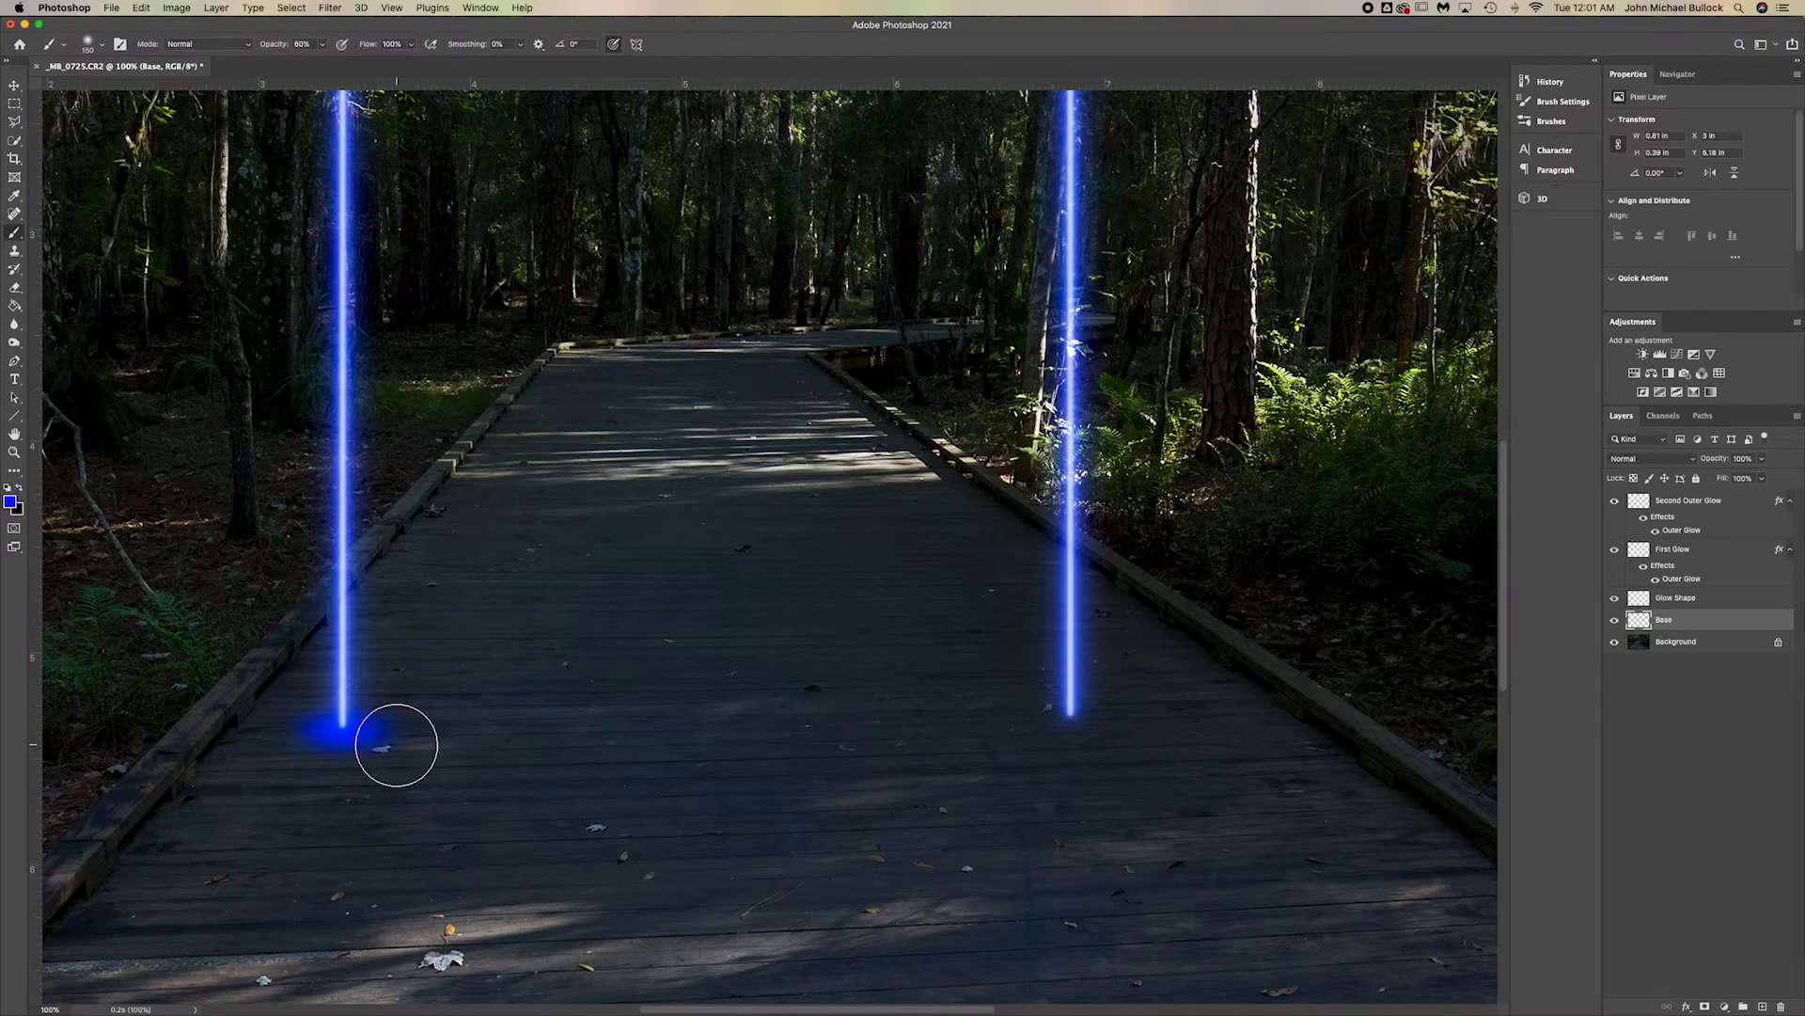
Duplicate the Base layer and move the copy to the foot of the right post
key("super+j")
mouse_move(346, 737)
left_mouse_down()
mouse_move(330, 737)
mouse_move(1041, 745)
mouse_move(1090, 726)
left_mouse_up()
key("v")
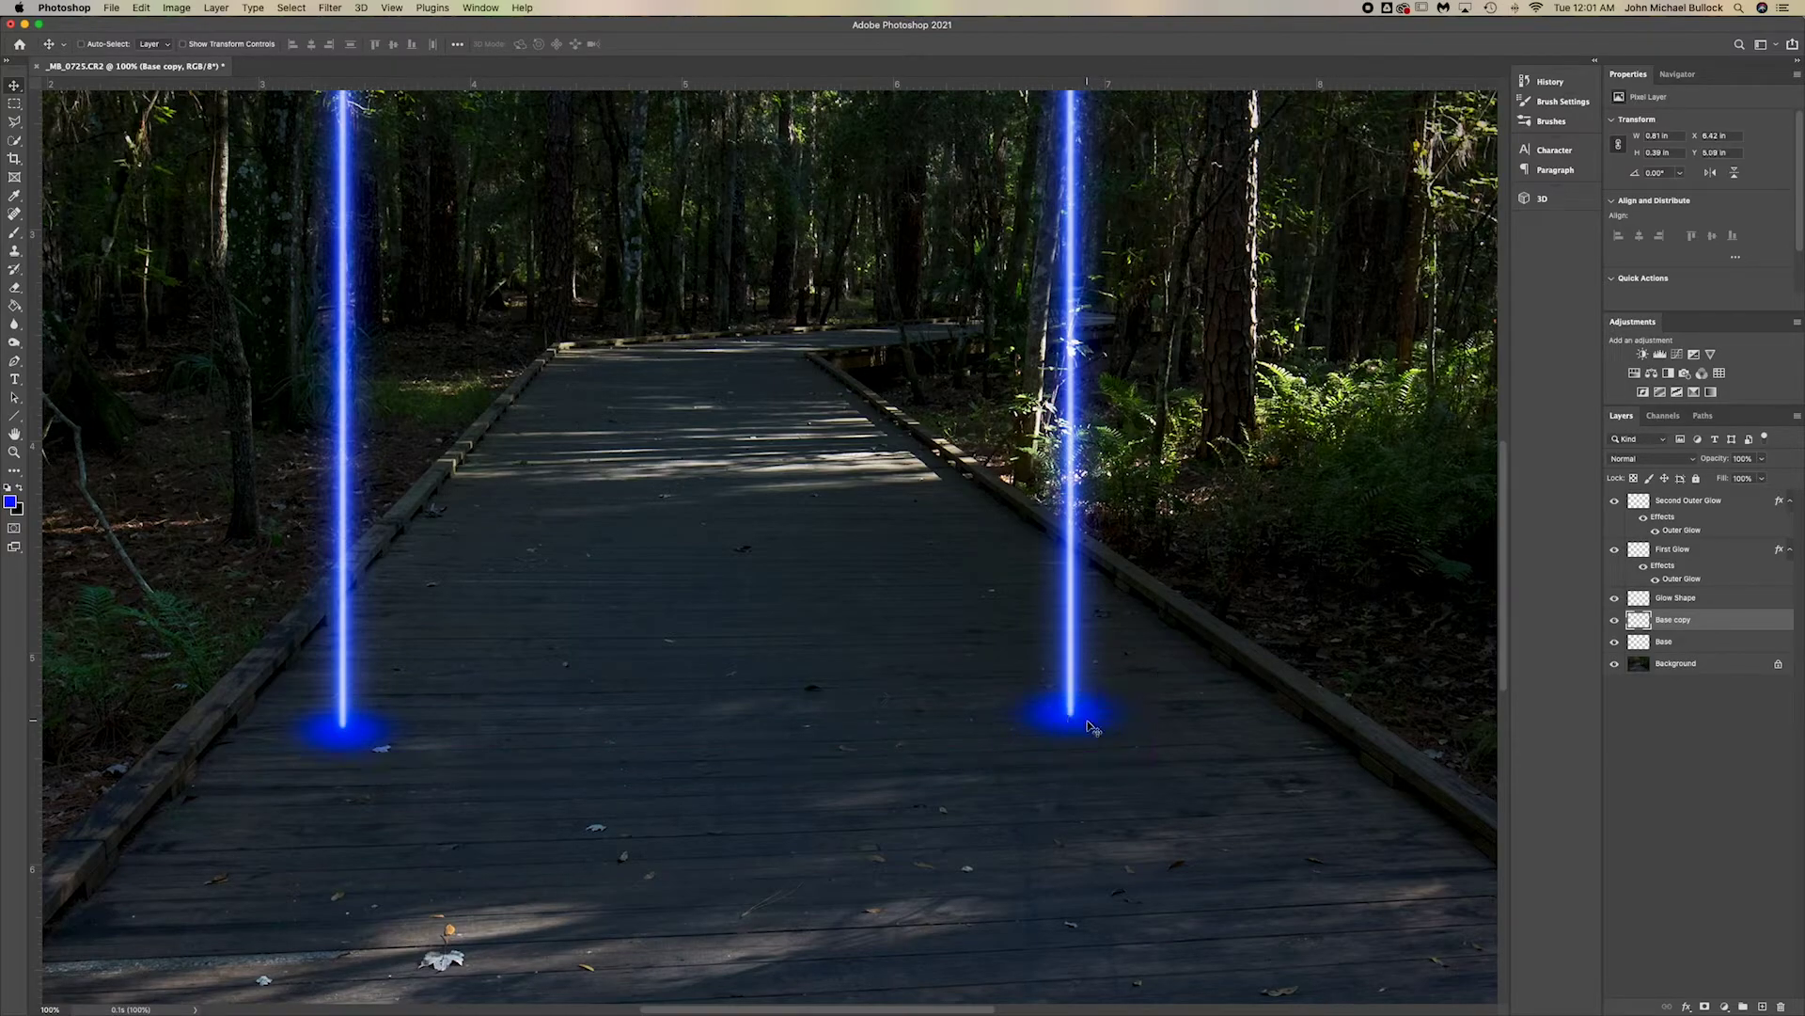
Merge the Base and Base copy layers into a single layer
left_click(1678, 643, "shift")
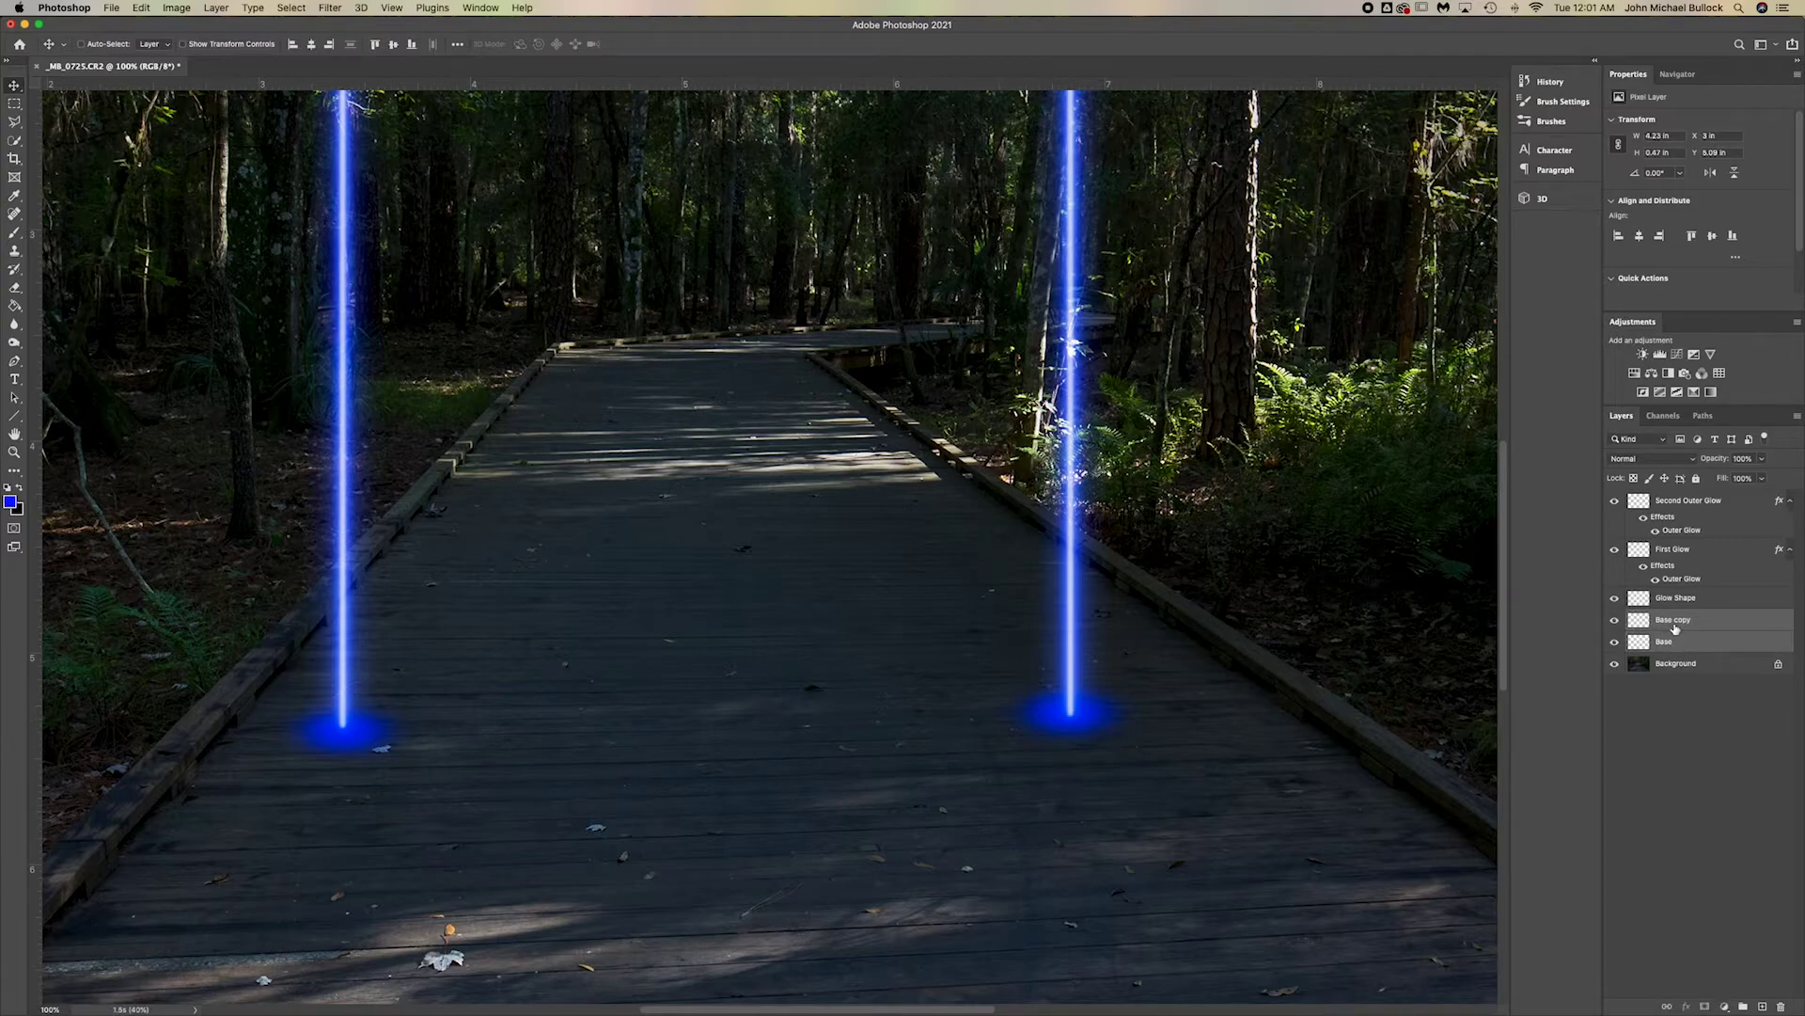
right_click(1714, 637)
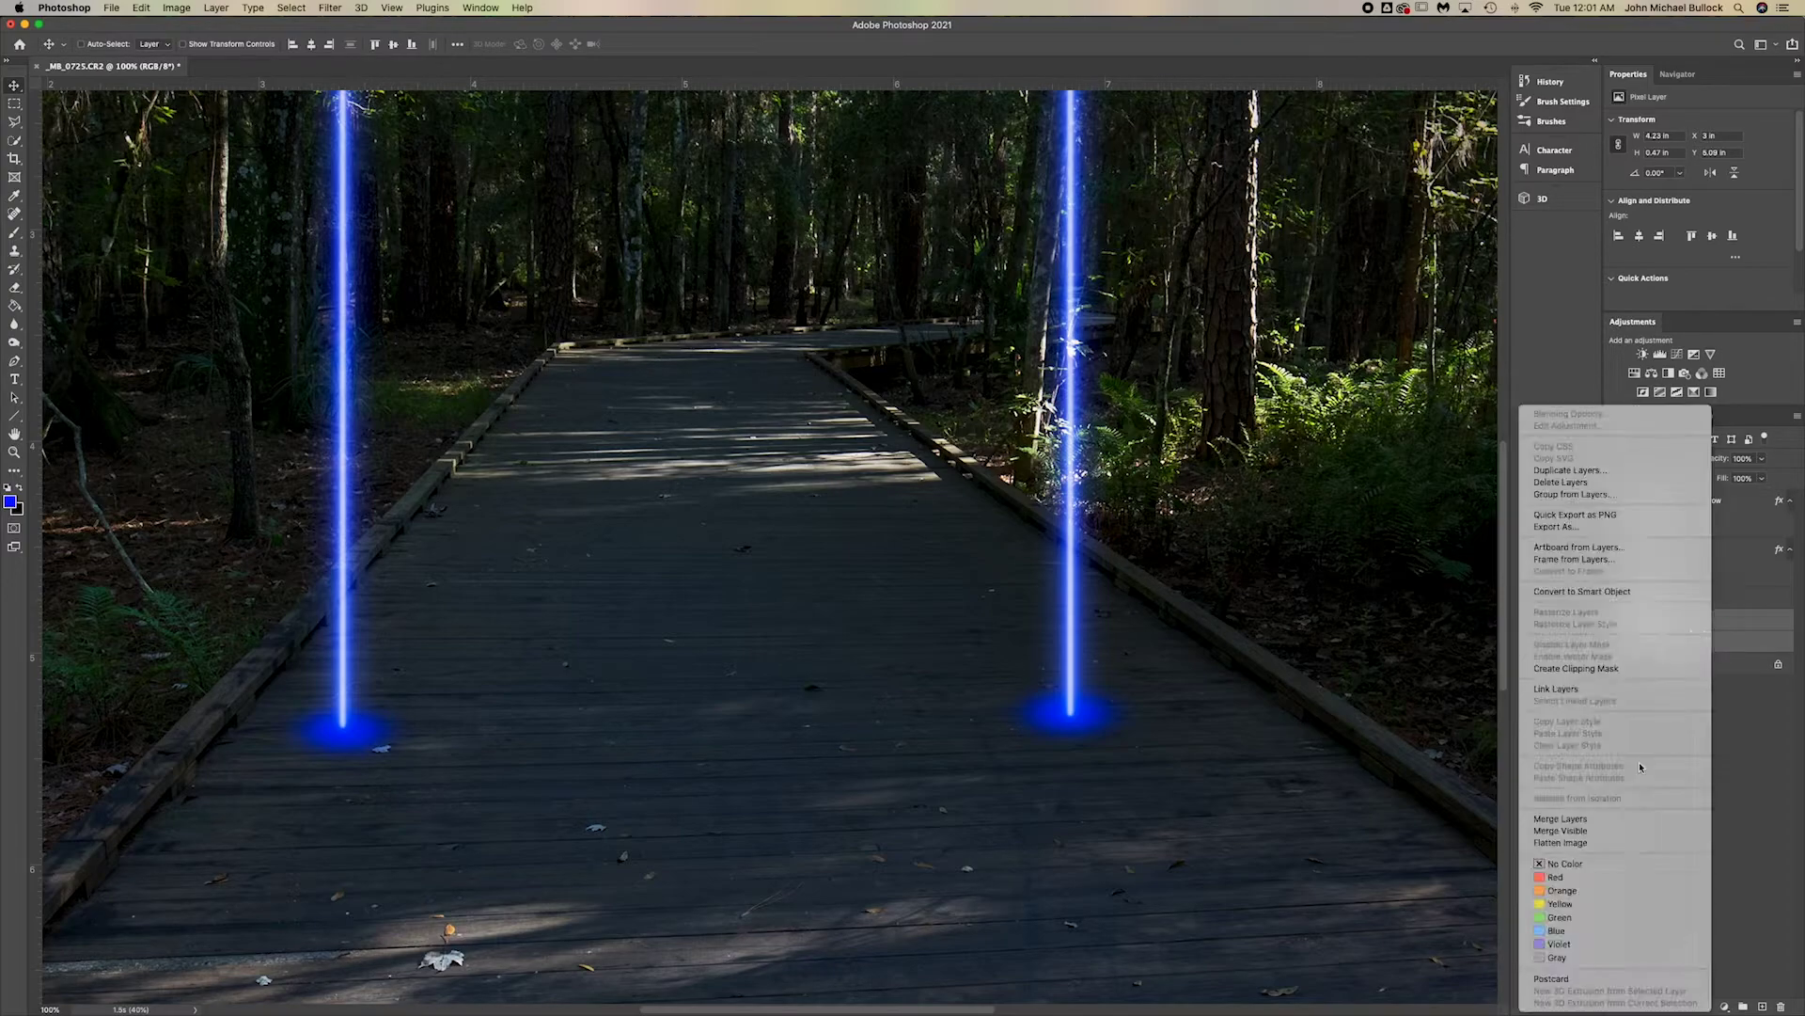
left_click(1608, 821)
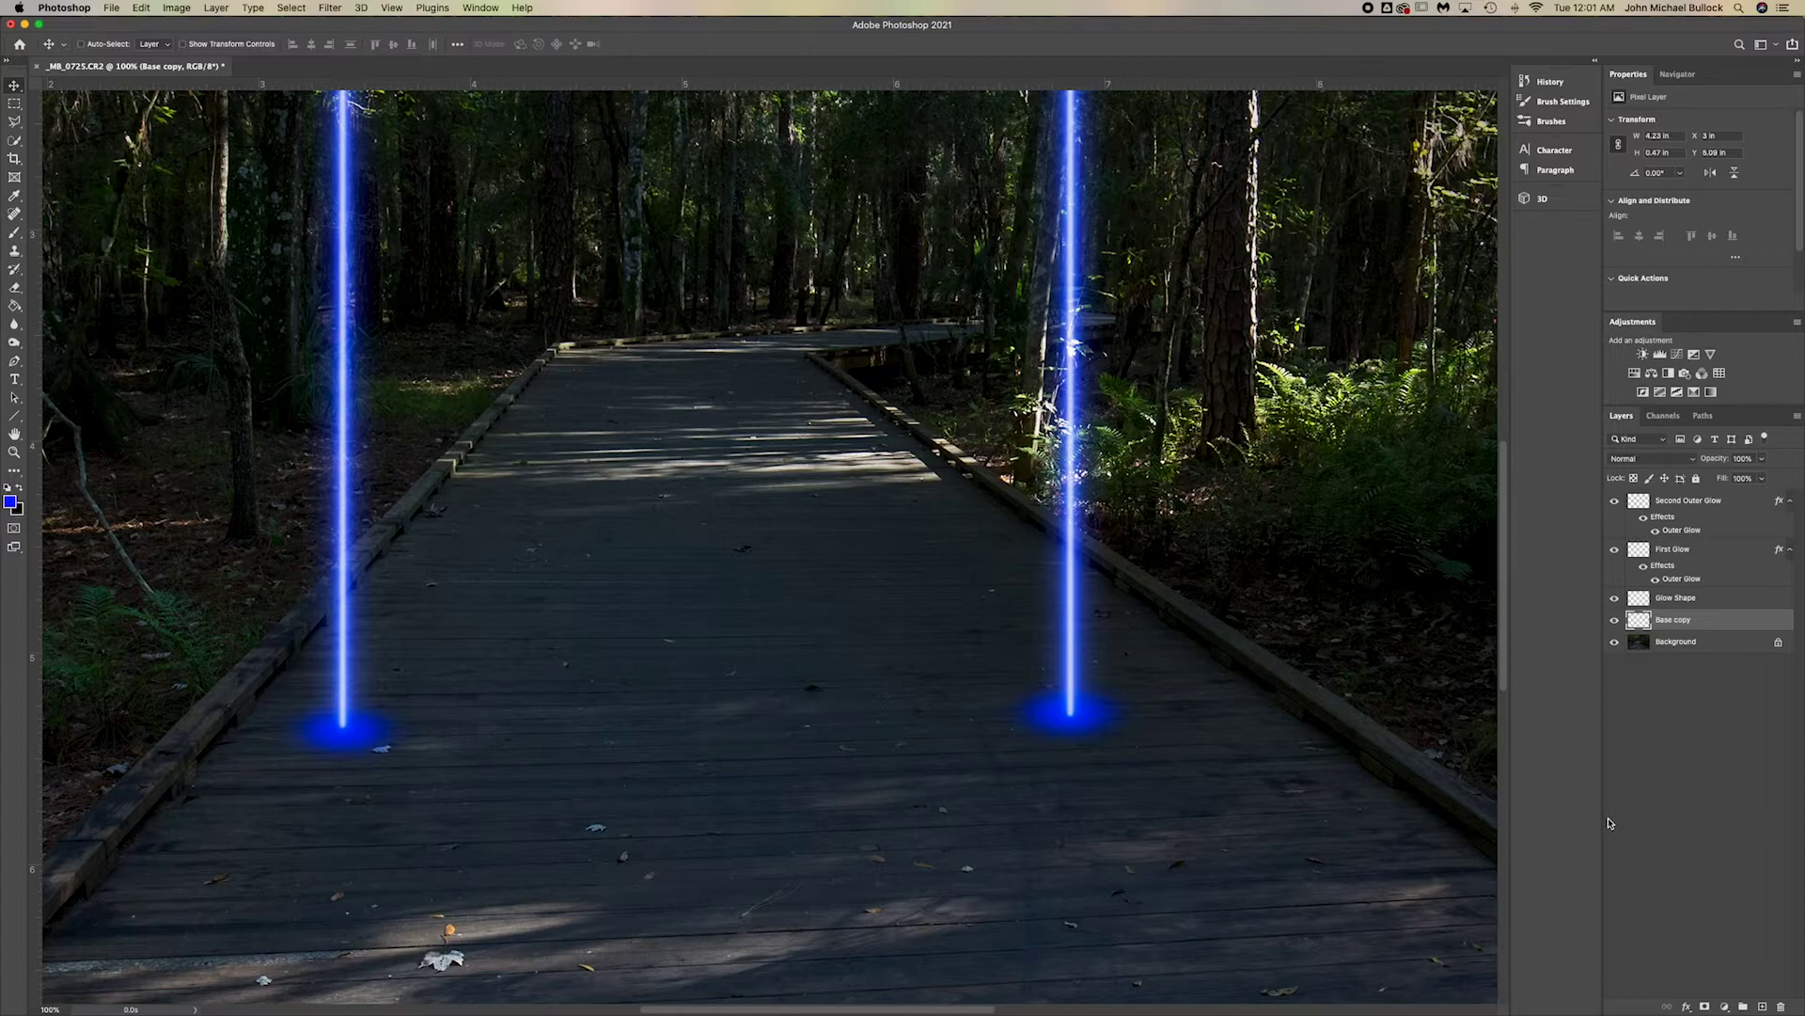
Lower the opacity of the merged Base copy layer to 75%
left_click(1763, 460)
left_click_drag(1760, 478, 1744, 478)
left_click(1733, 626)
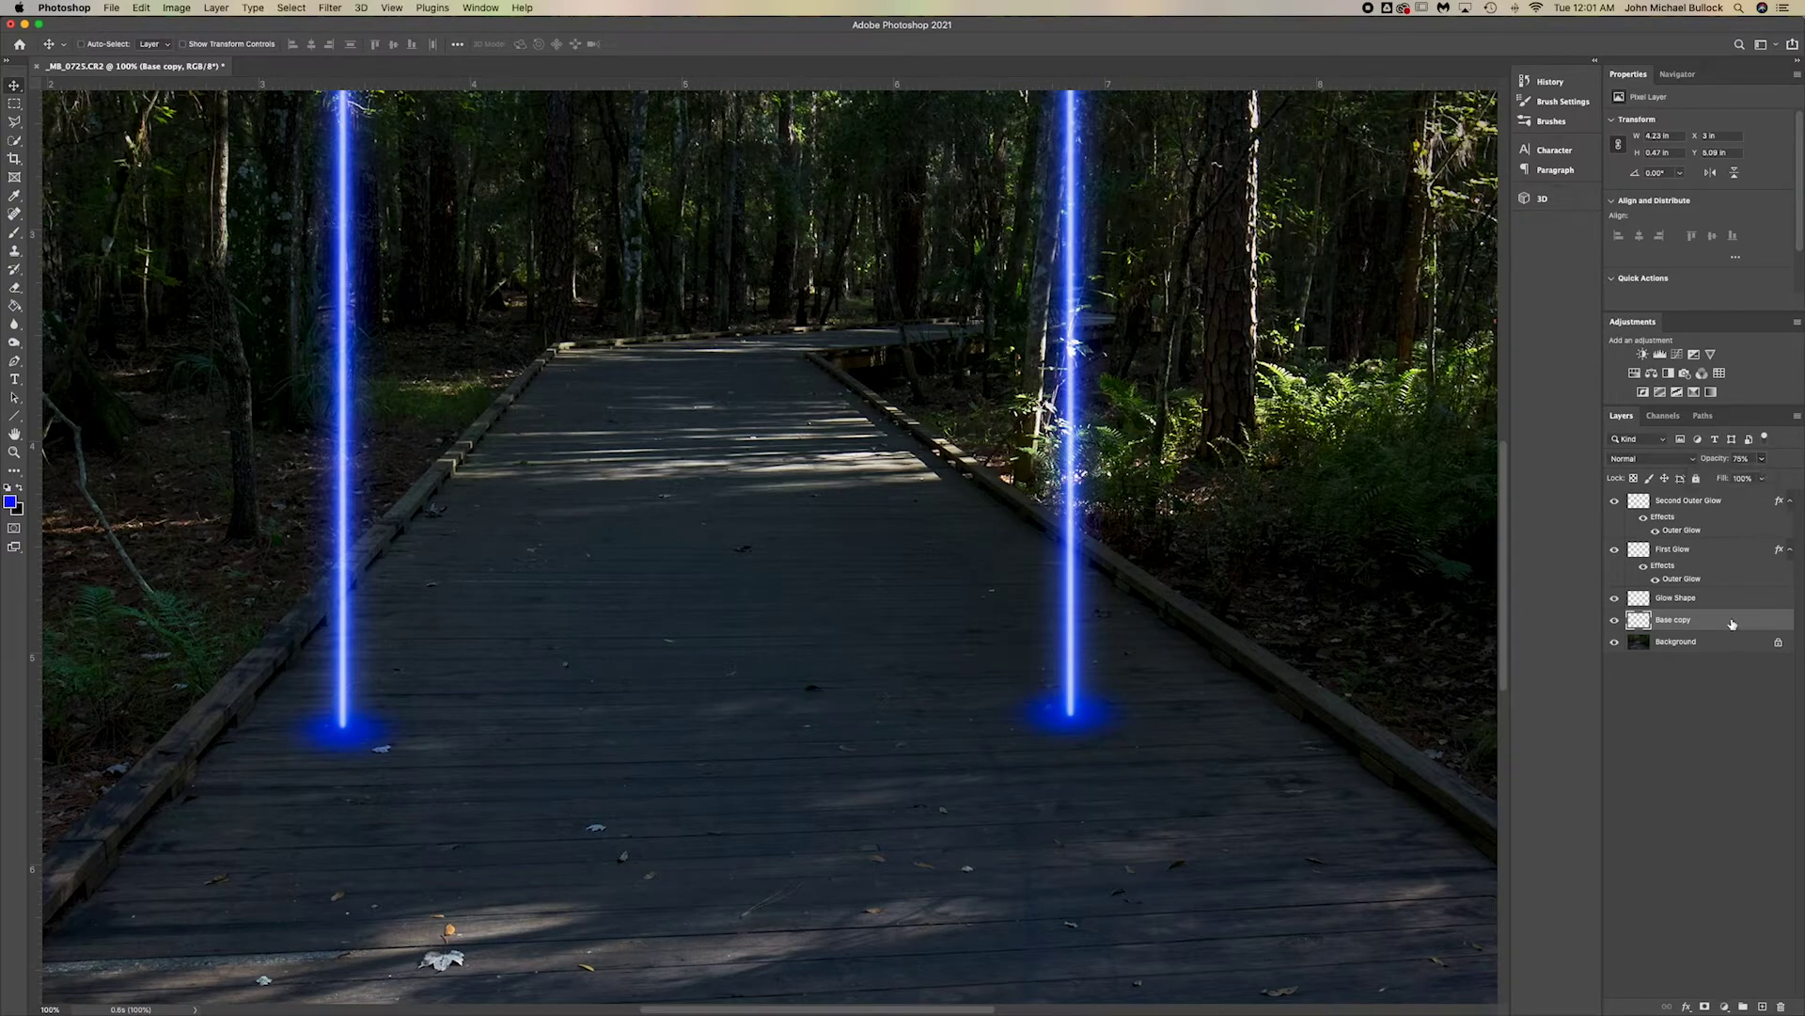
Repeat the last Gaussian Blur on the merged Base copy layer
left_click(327, 8)
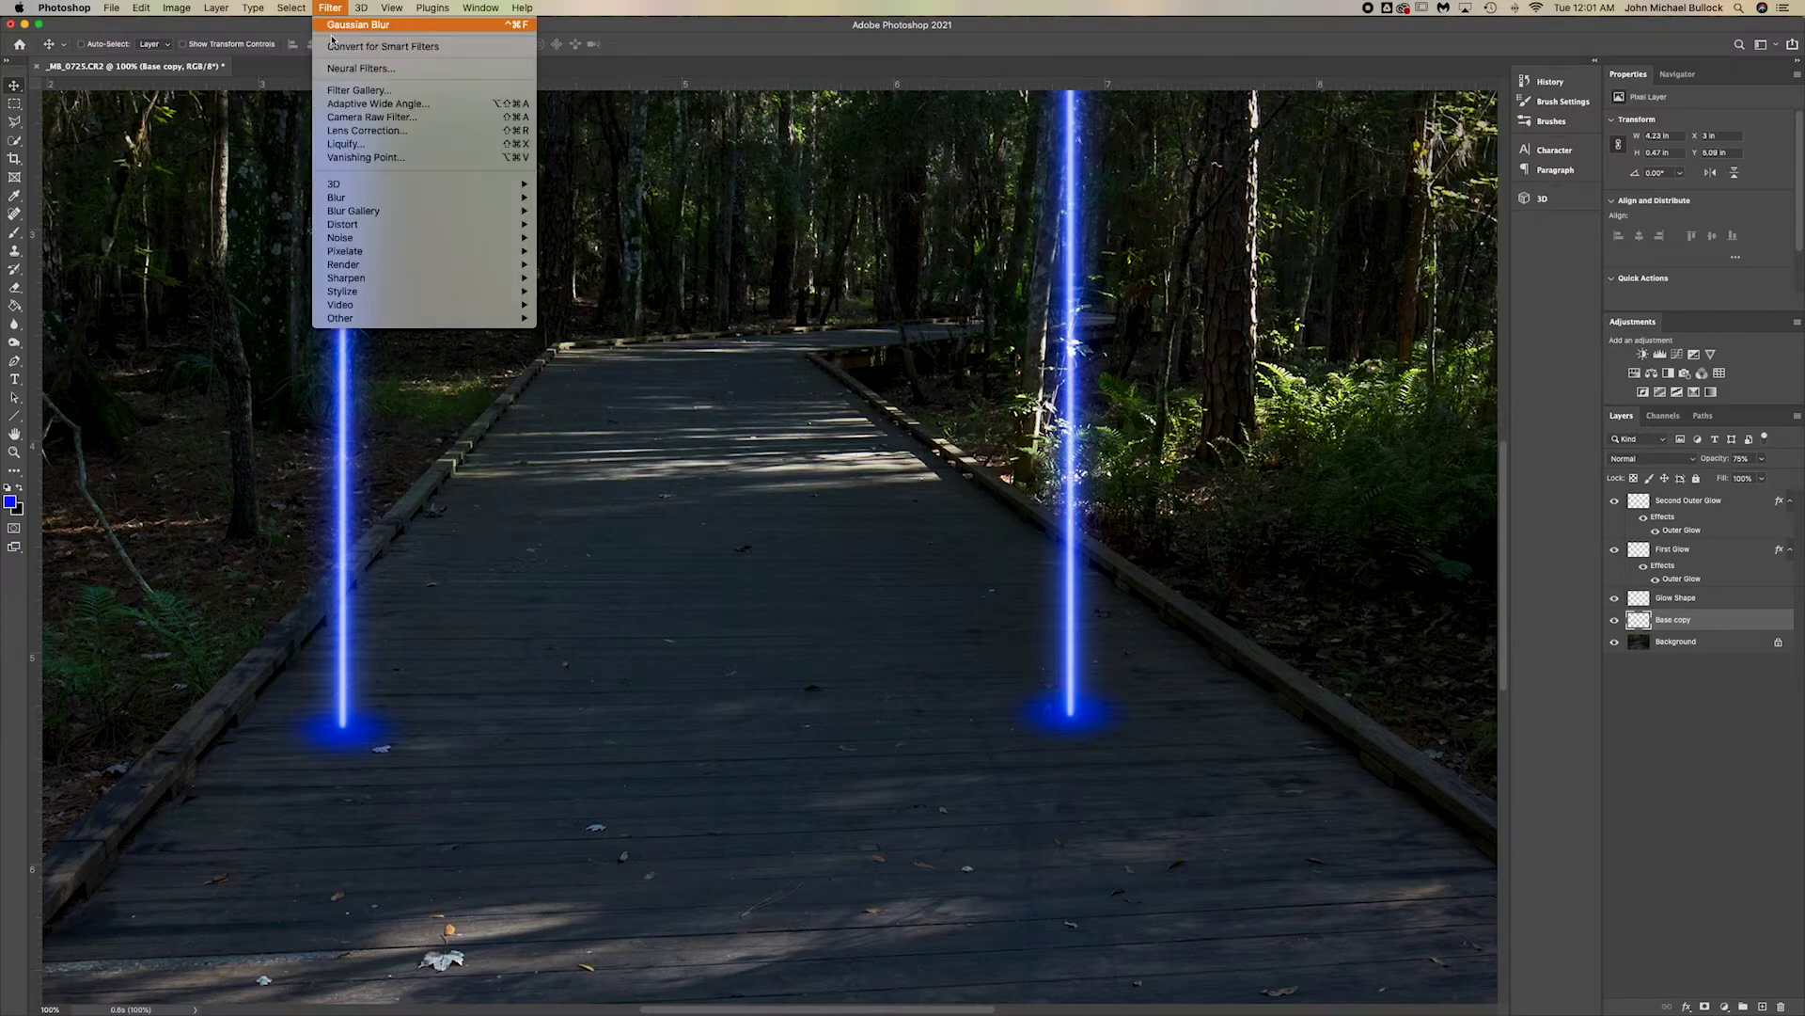
left_click(397, 26)
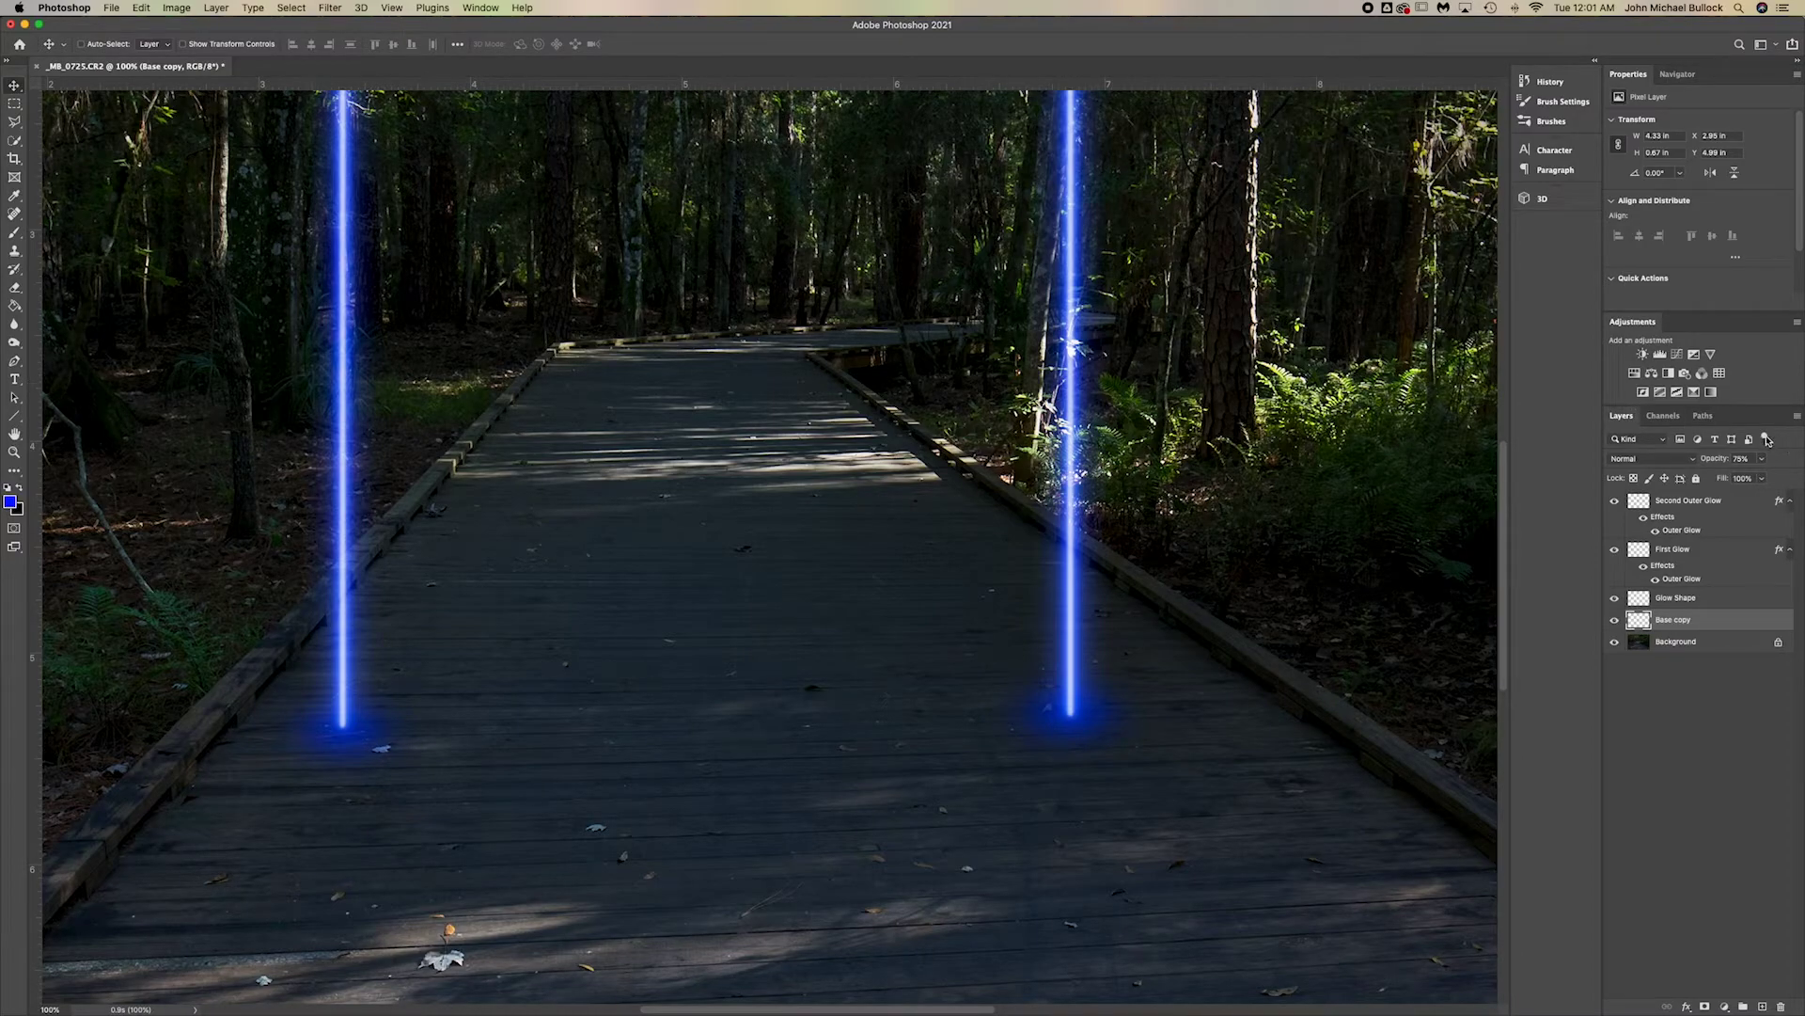
left_click_drag(1762, 460, 1765, 482)
Add a Gradient Map adjustment layer directly above the Background layer
left_click(1683, 643)
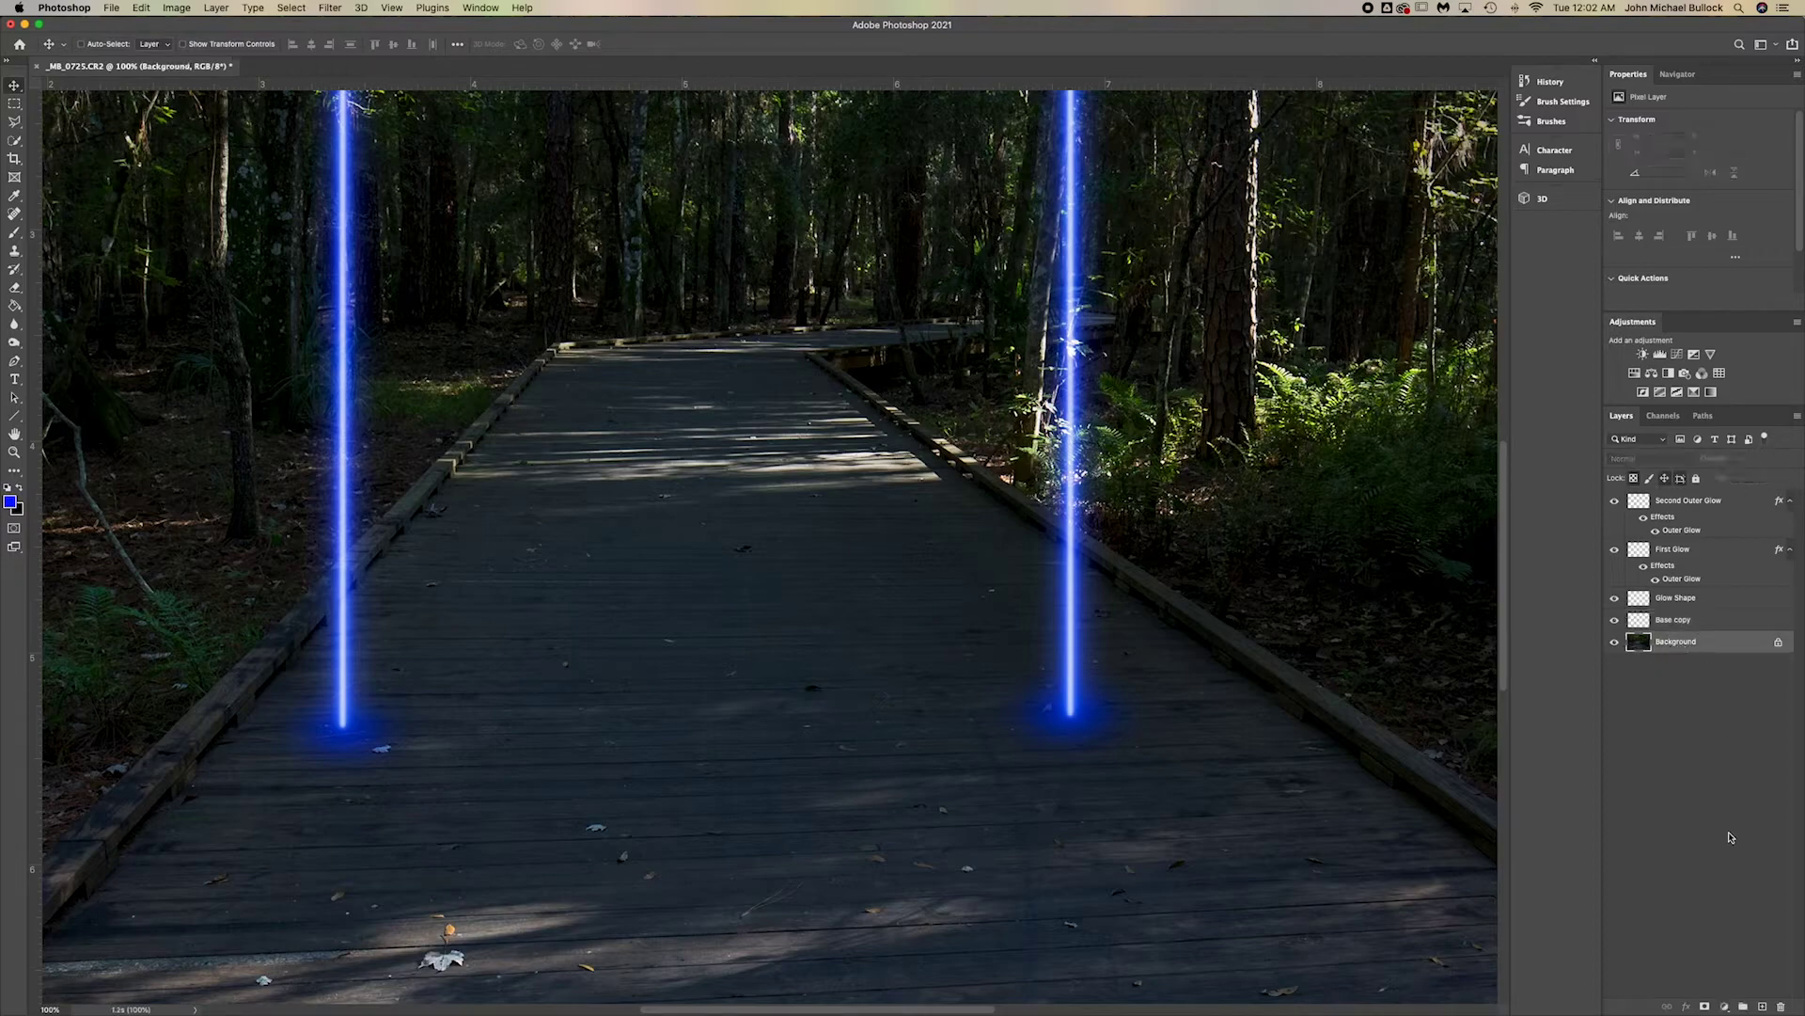
left_click(1724, 1005)
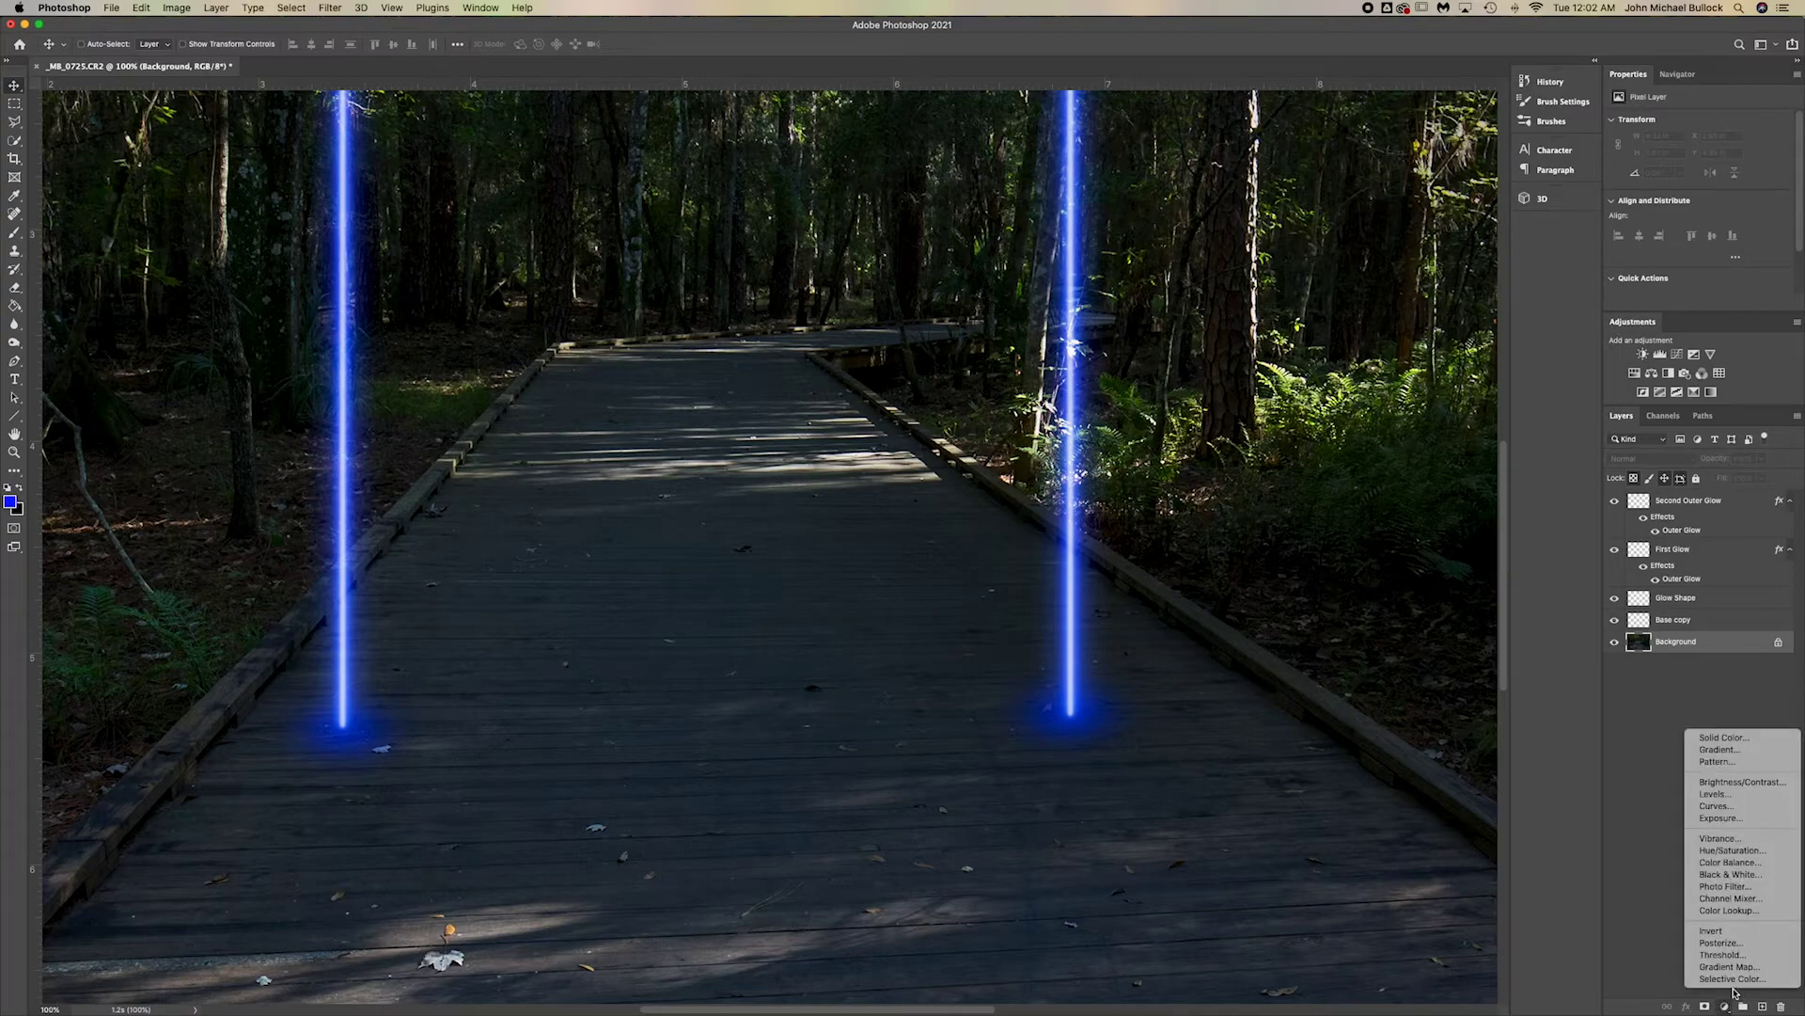
left_click(1741, 967)
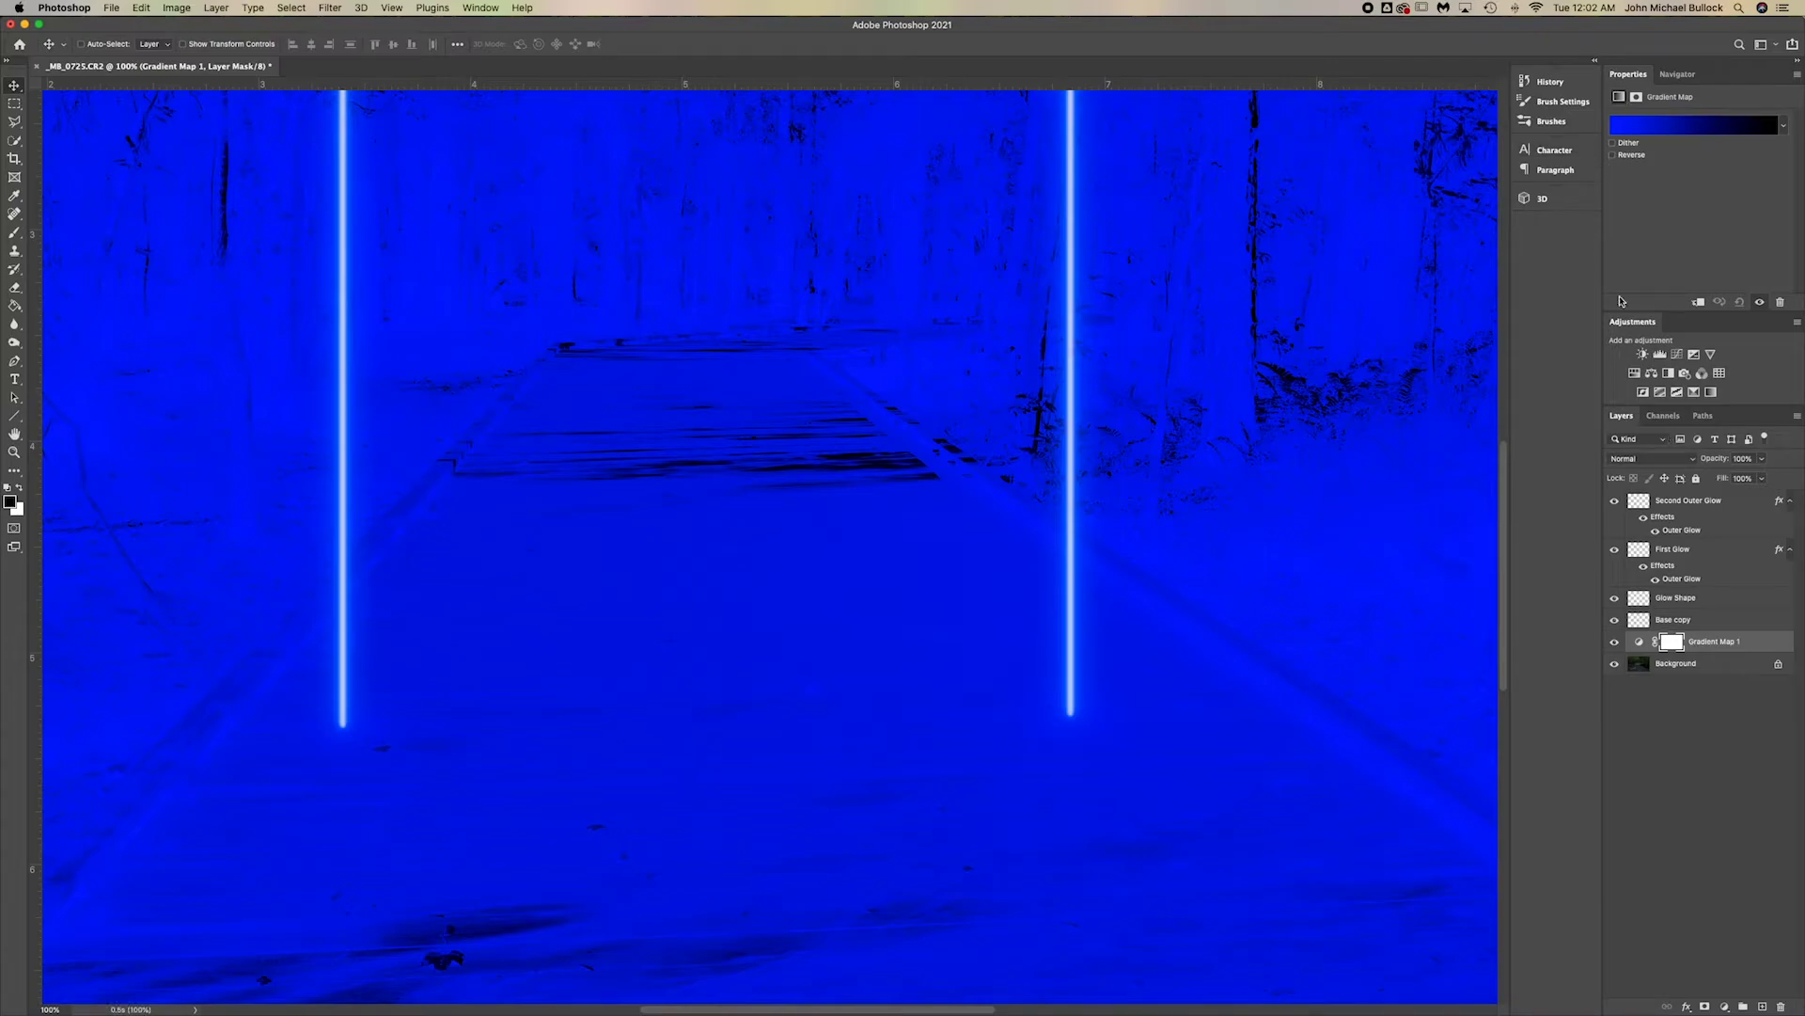
Edit the gradient map's gradient, recoloring the black end stop to blue 002aff and setting its location to 50%
left_click(1710, 130)
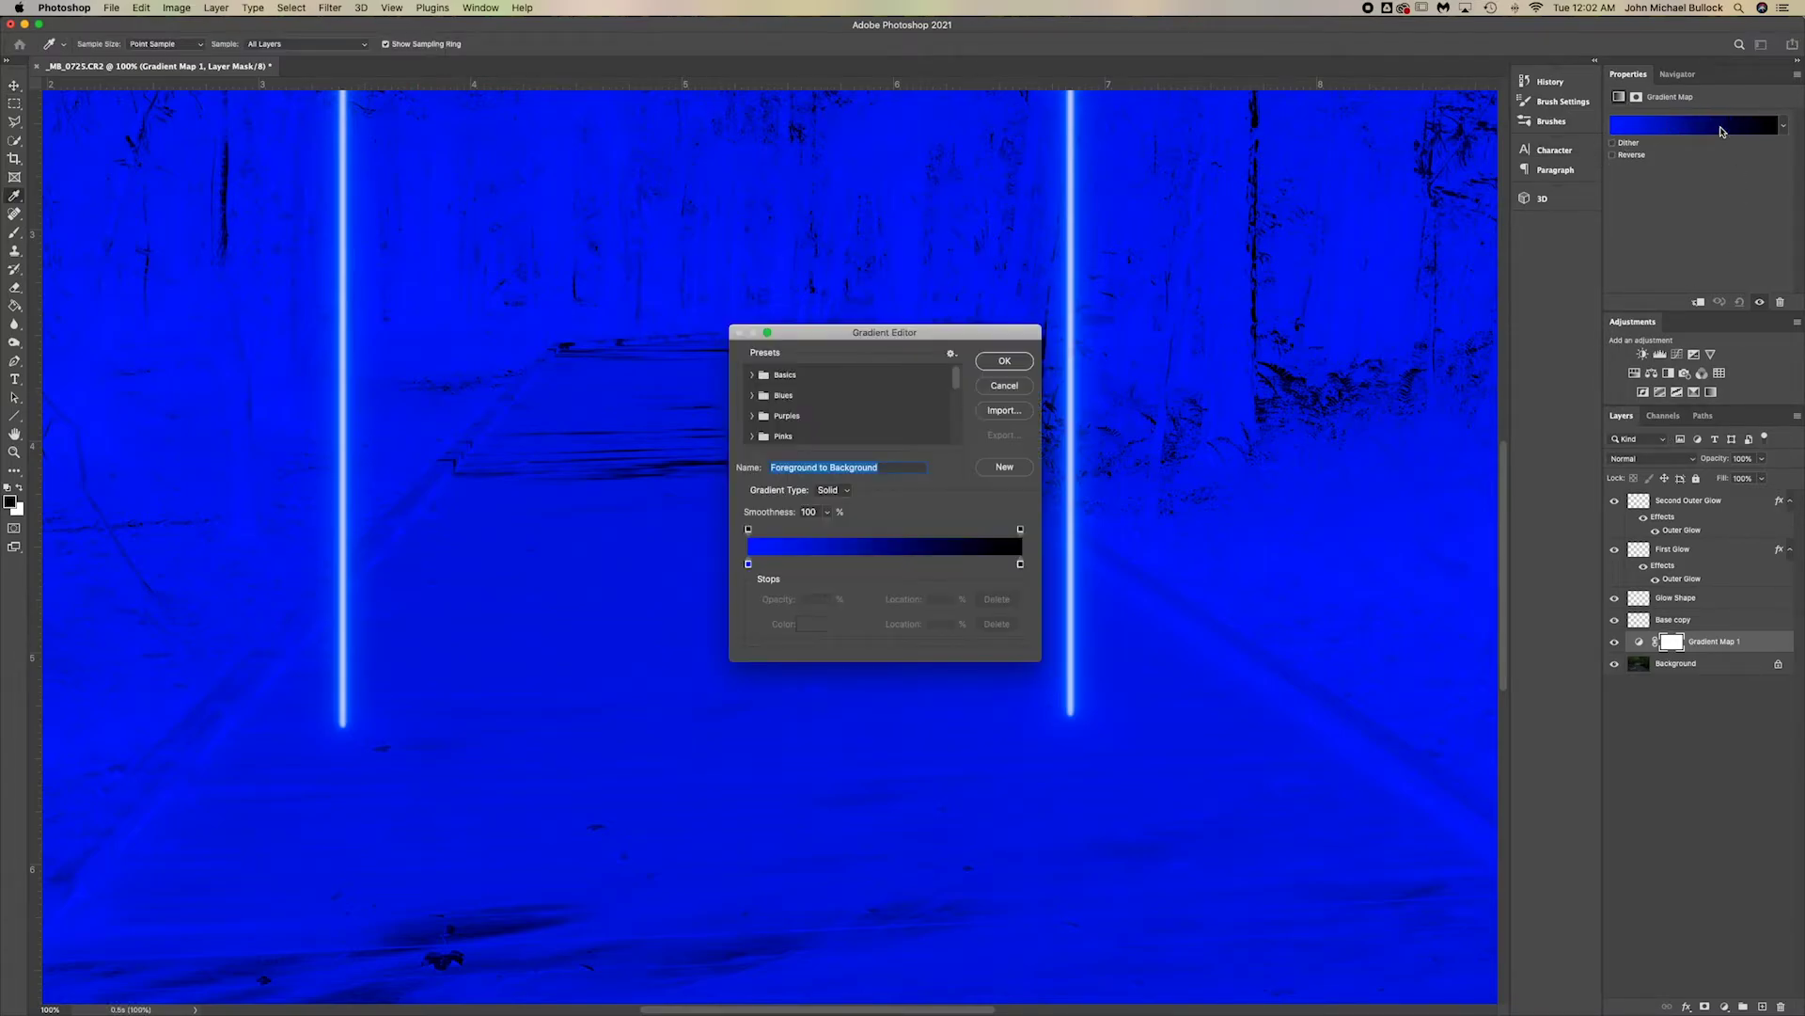
left_click(1021, 564)
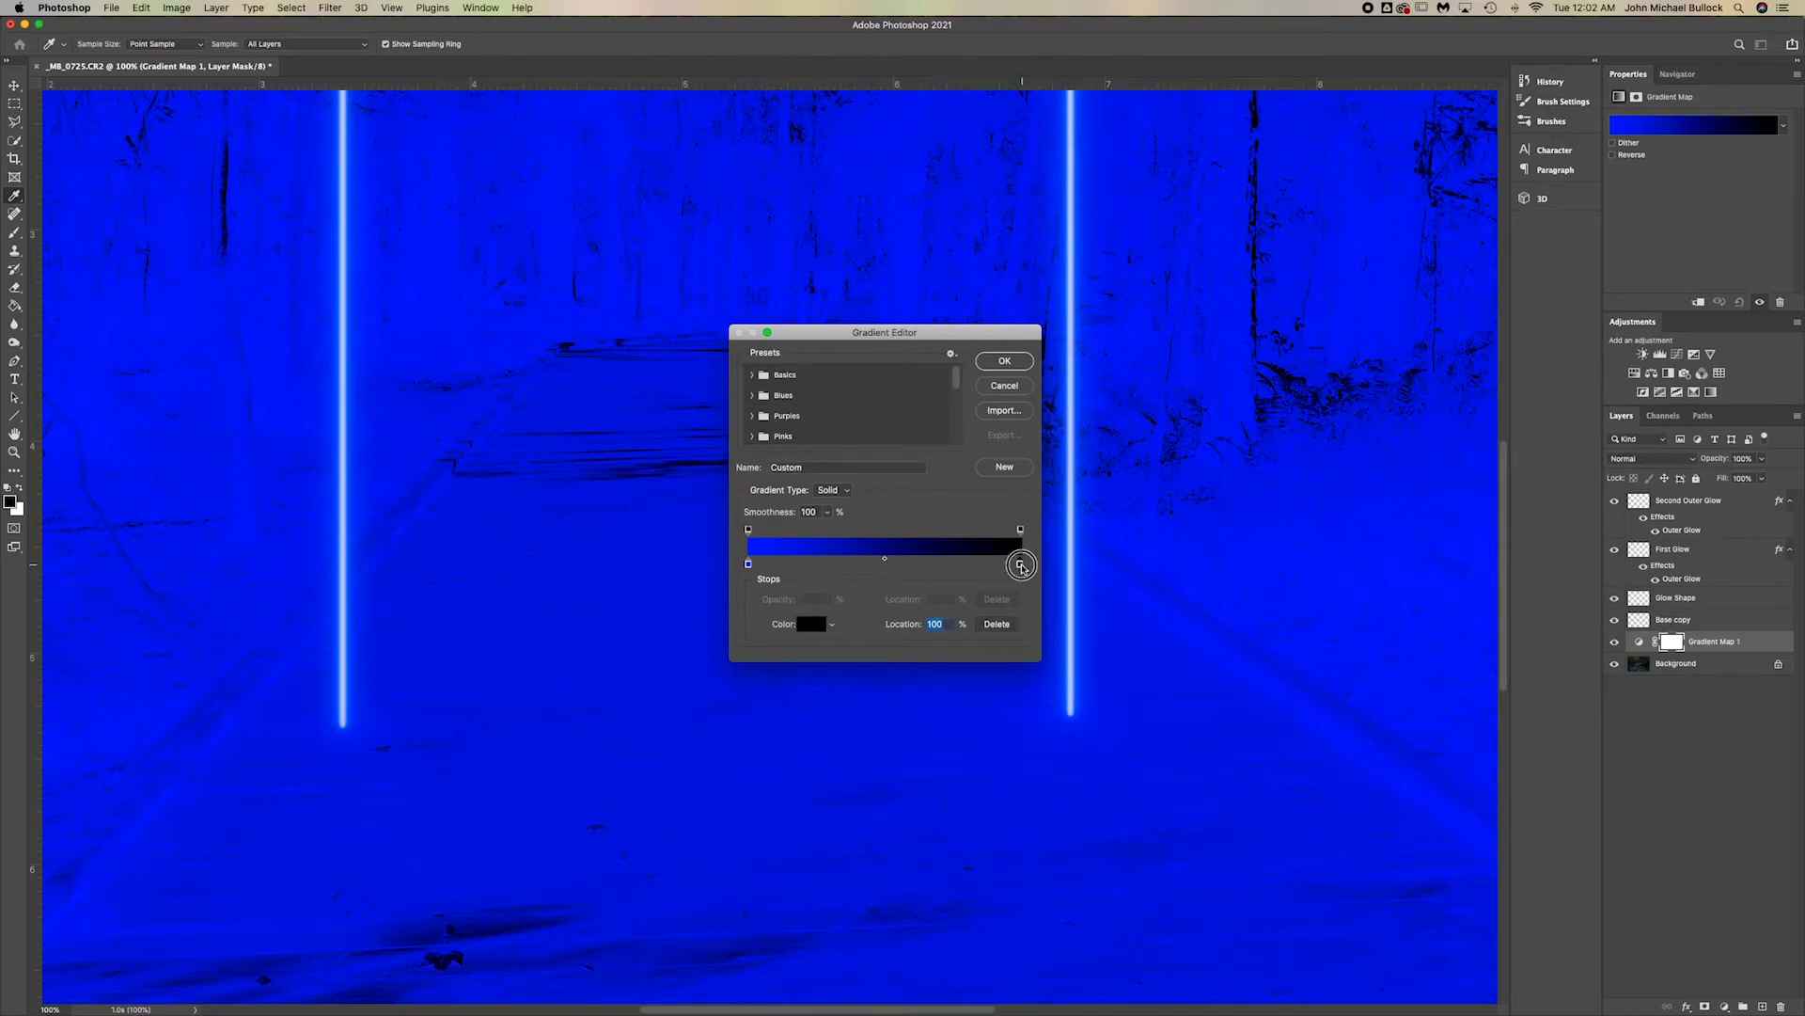
double_click(1021, 564)
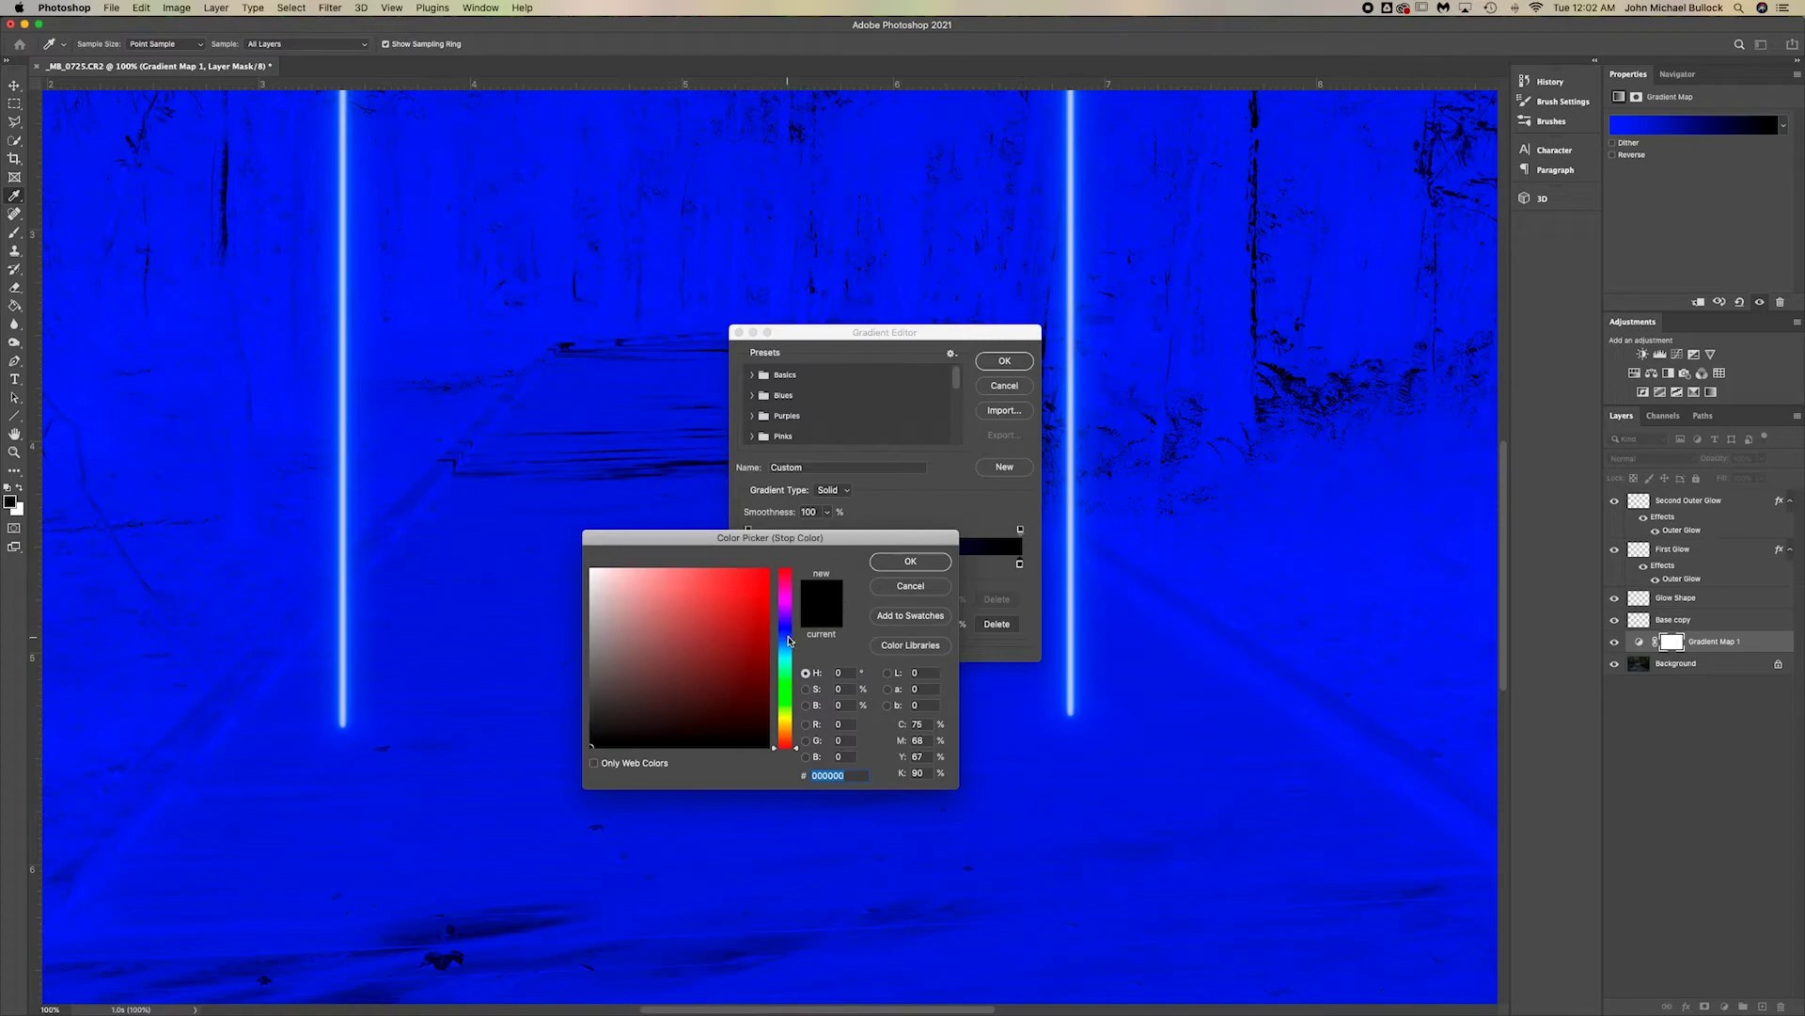
left_click(786, 633)
left_click_drag(746, 629, 771, 568)
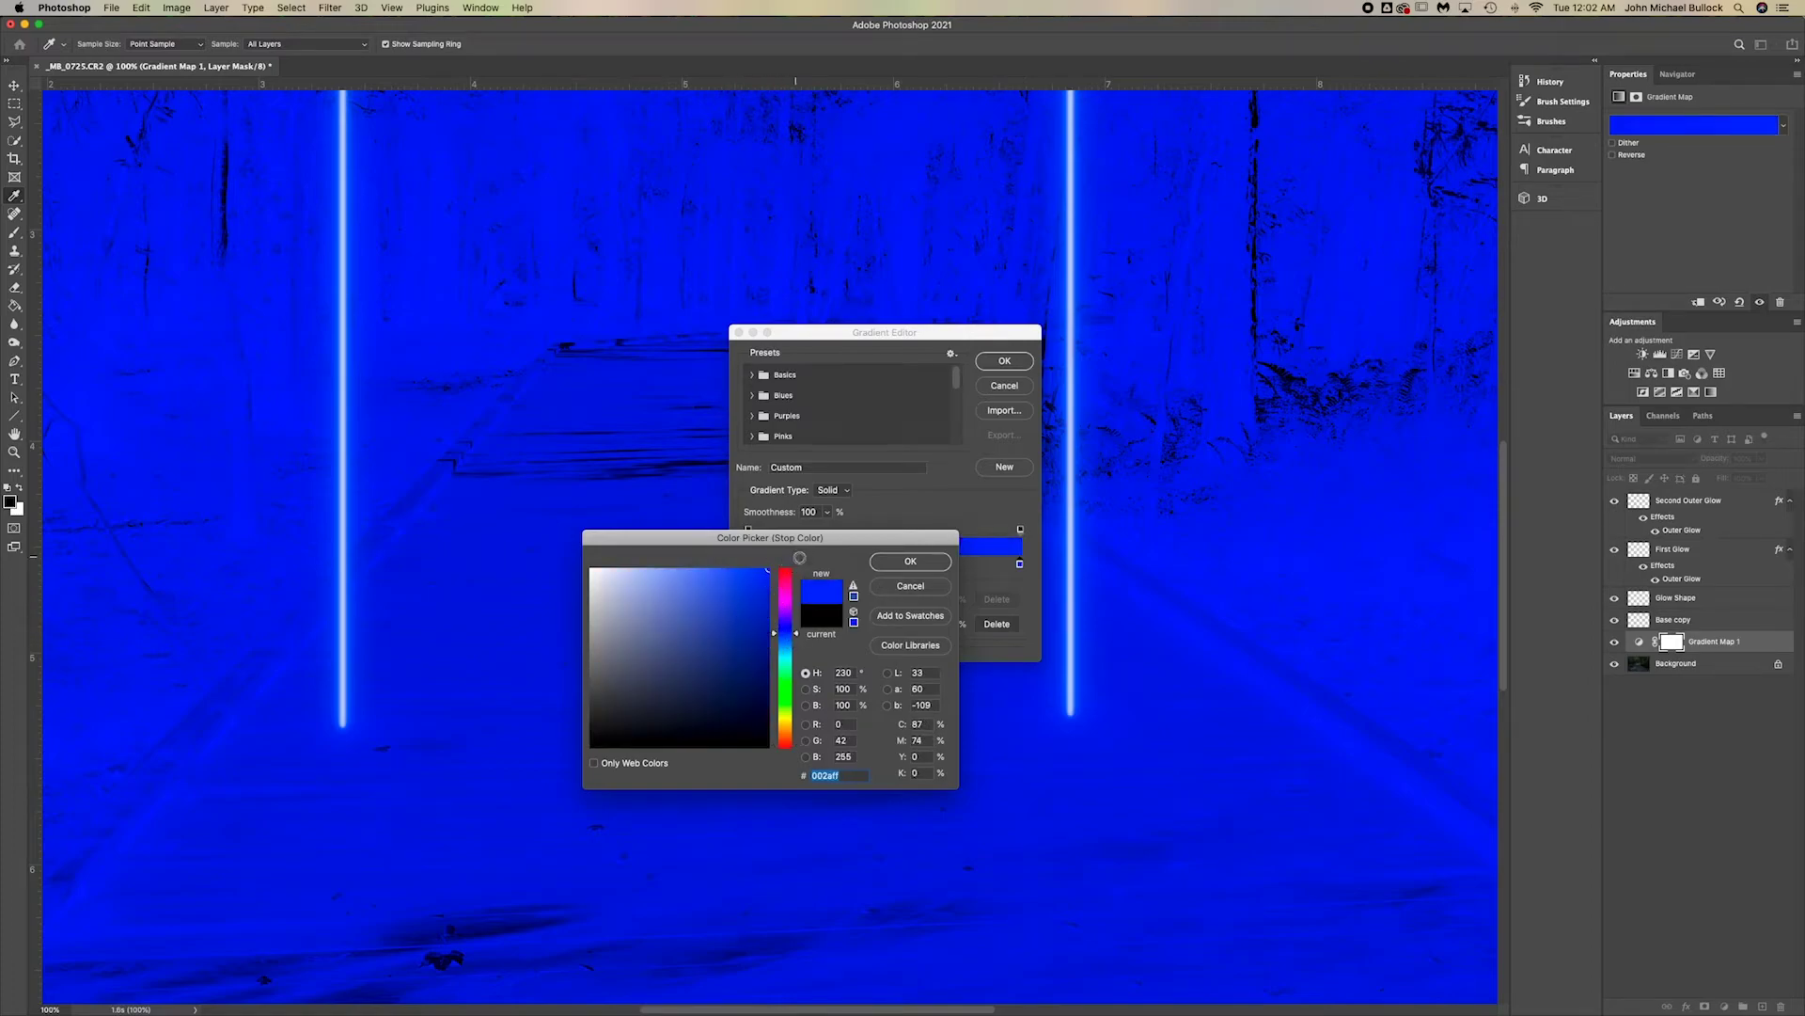
left_click(910, 561)
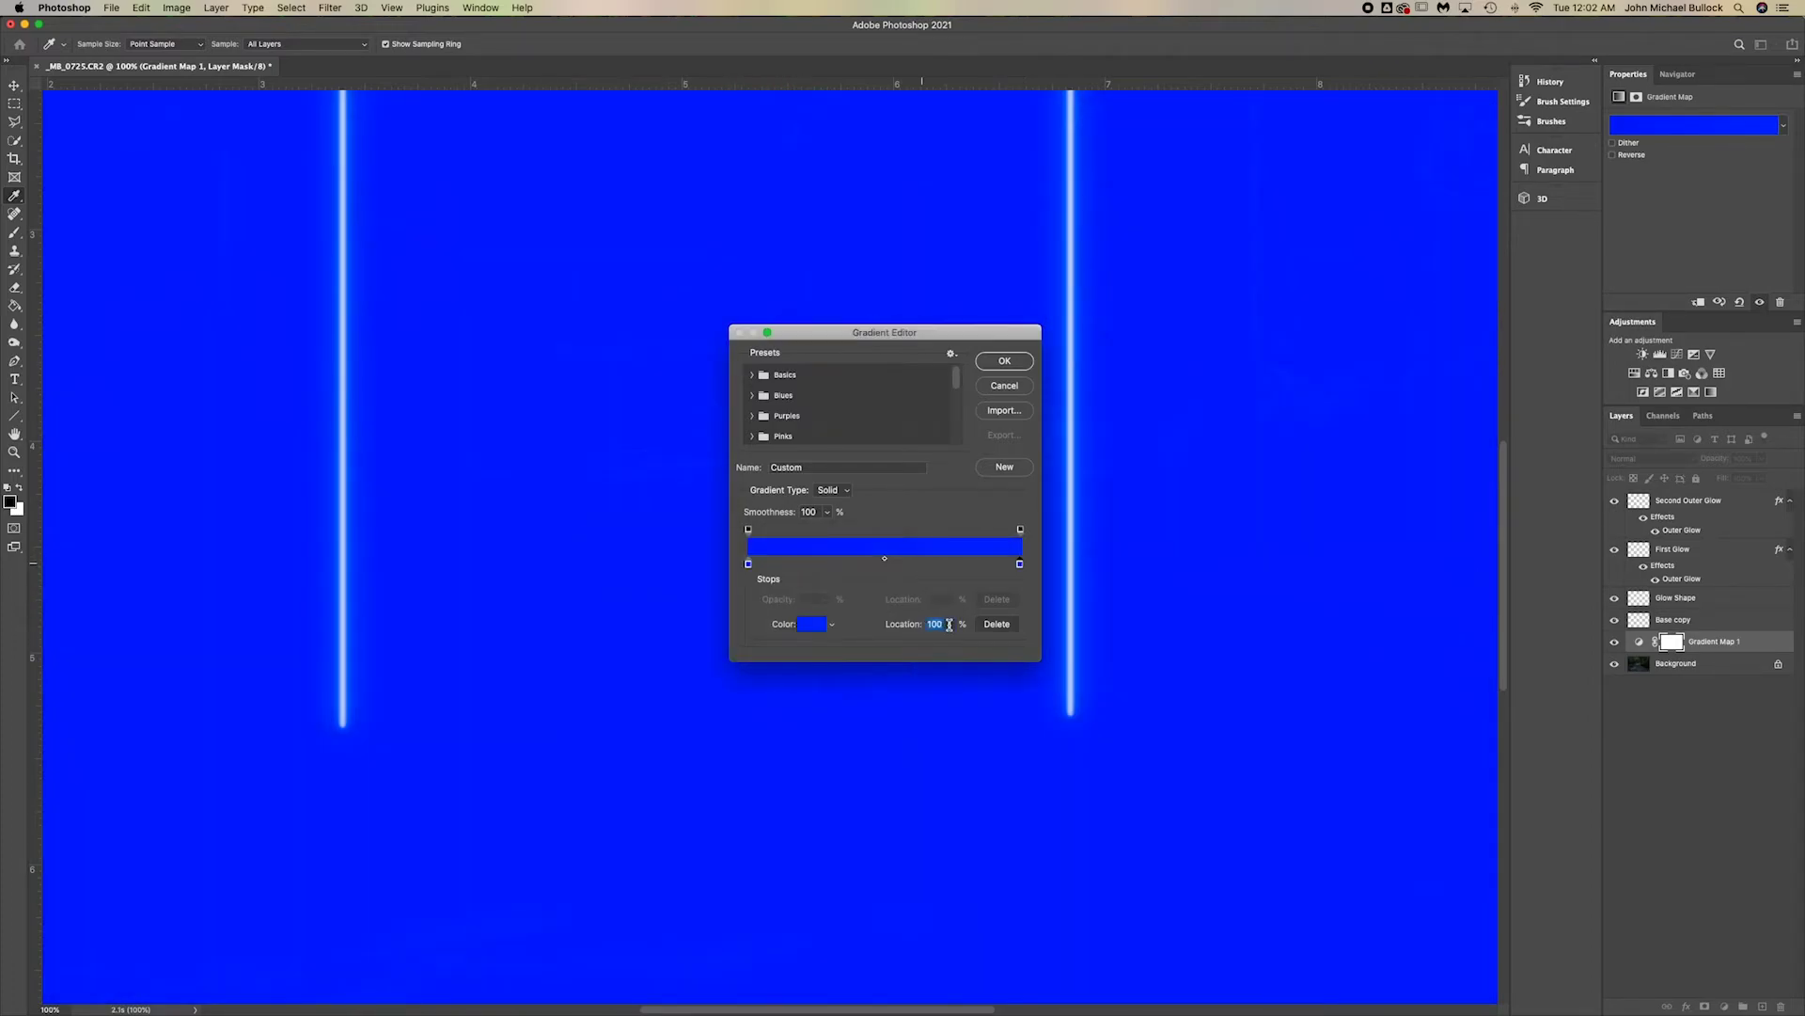
type("50")
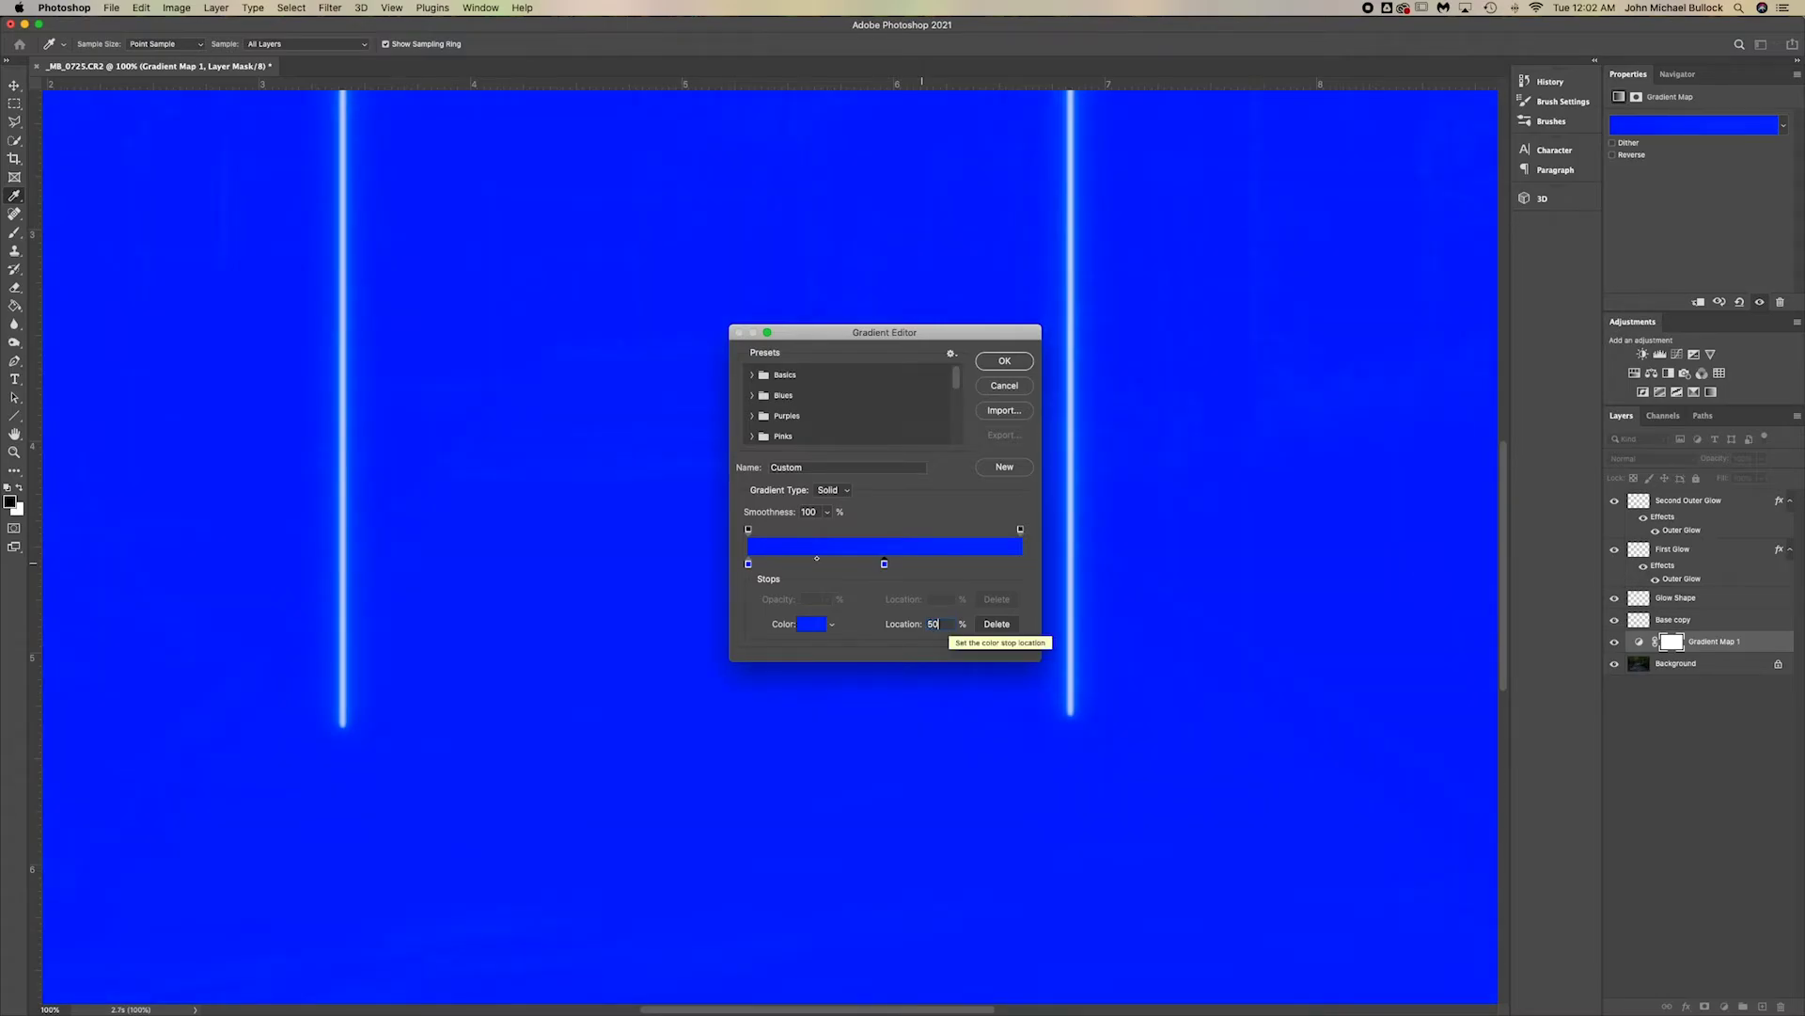
Darken the gradient's 50% color stop to navy 001061 and apply the edited gradient
left_click(810, 623)
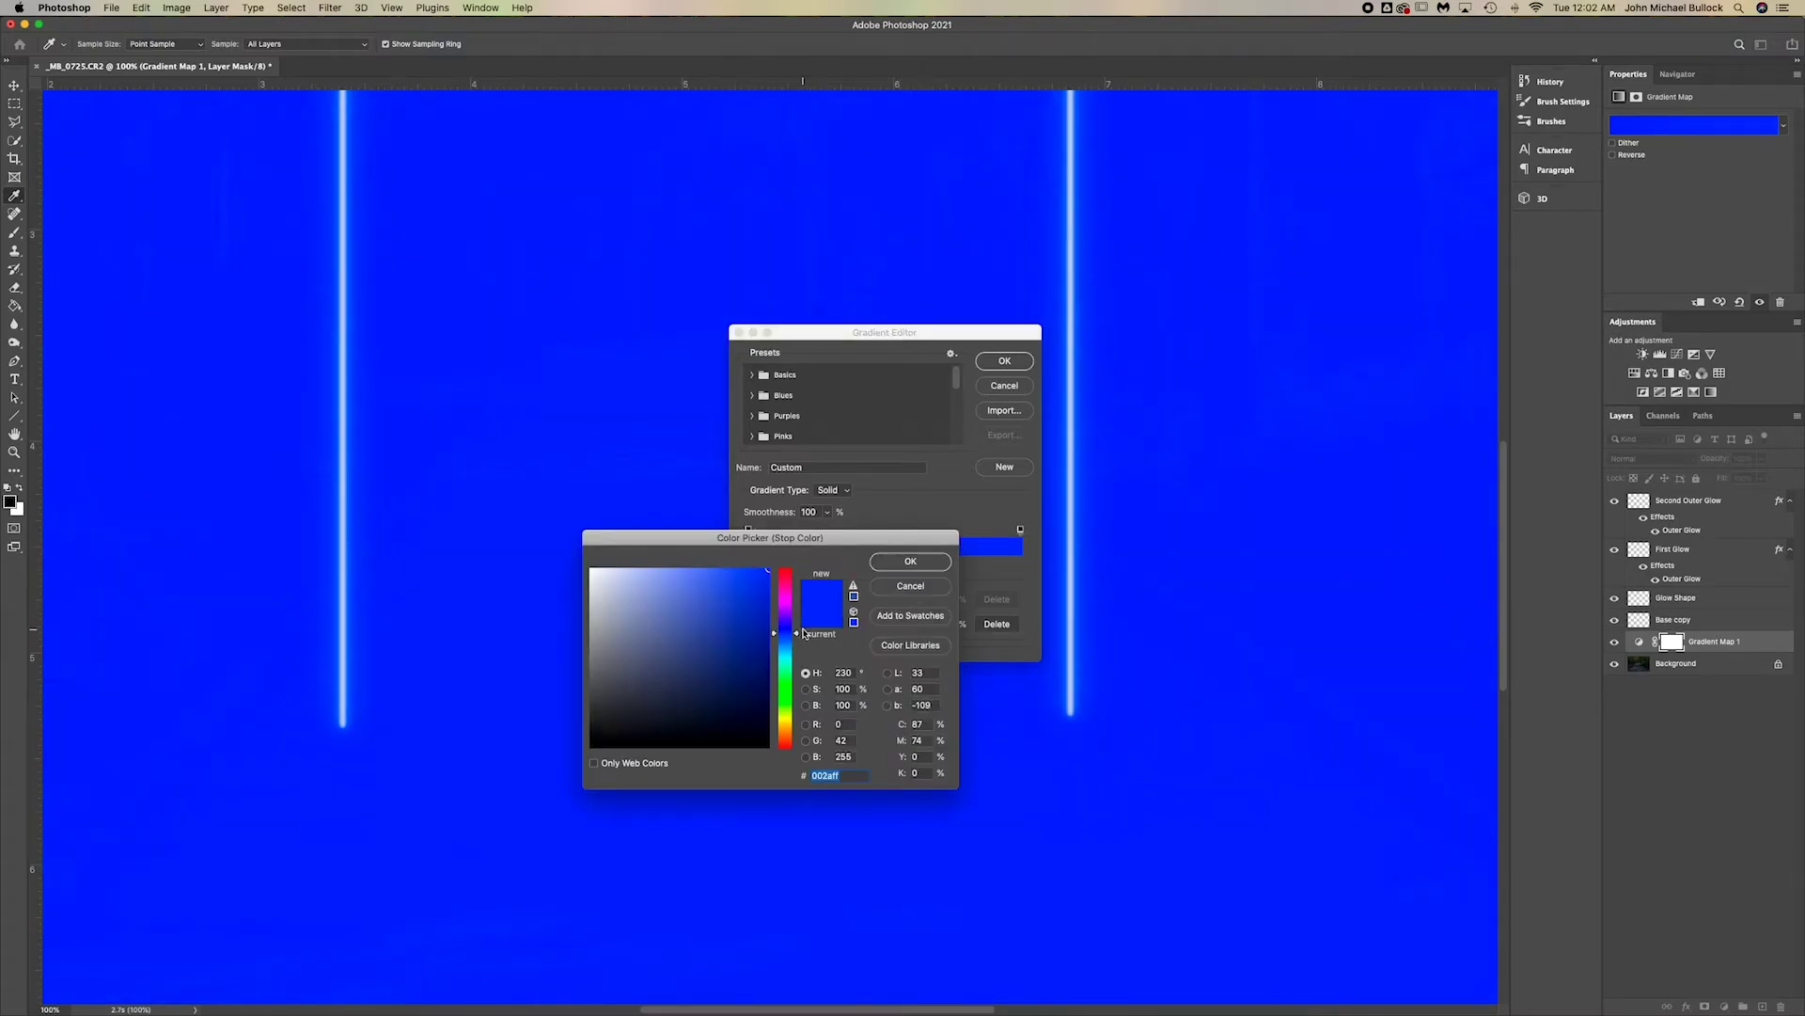
left_click(760, 665)
left_click_drag(760, 664, 771, 677)
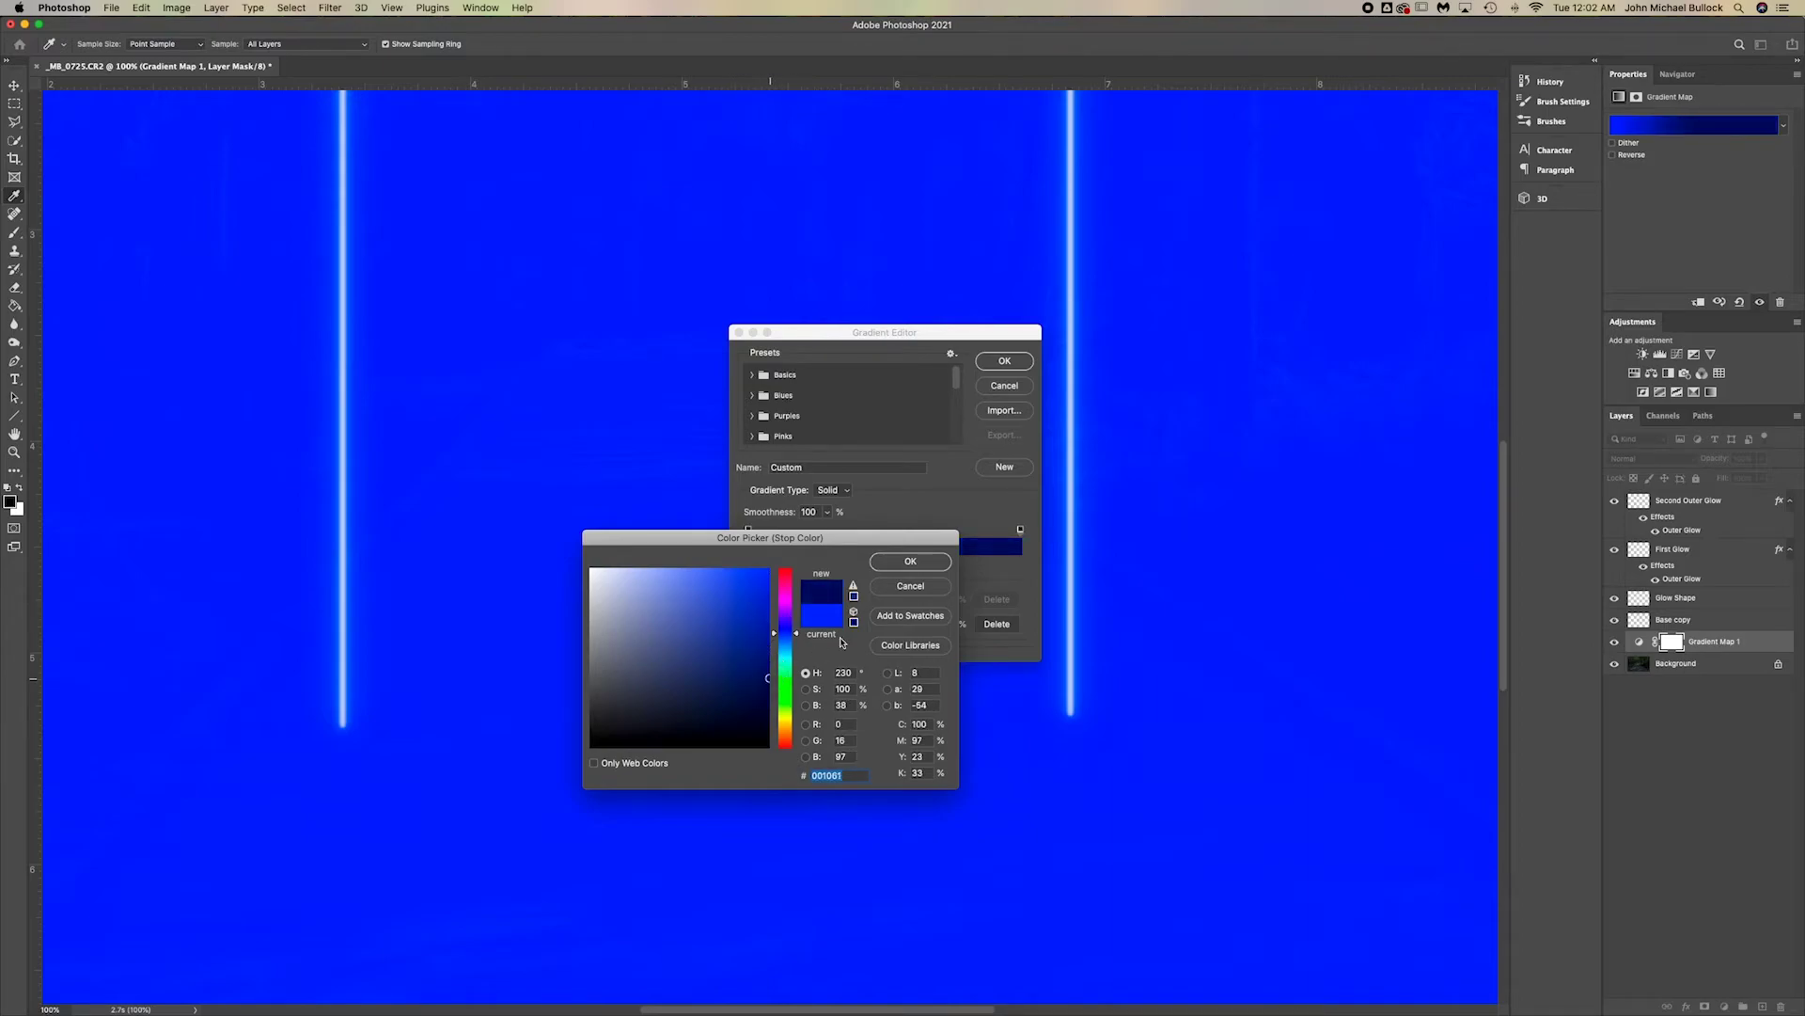
left_click(895, 566)
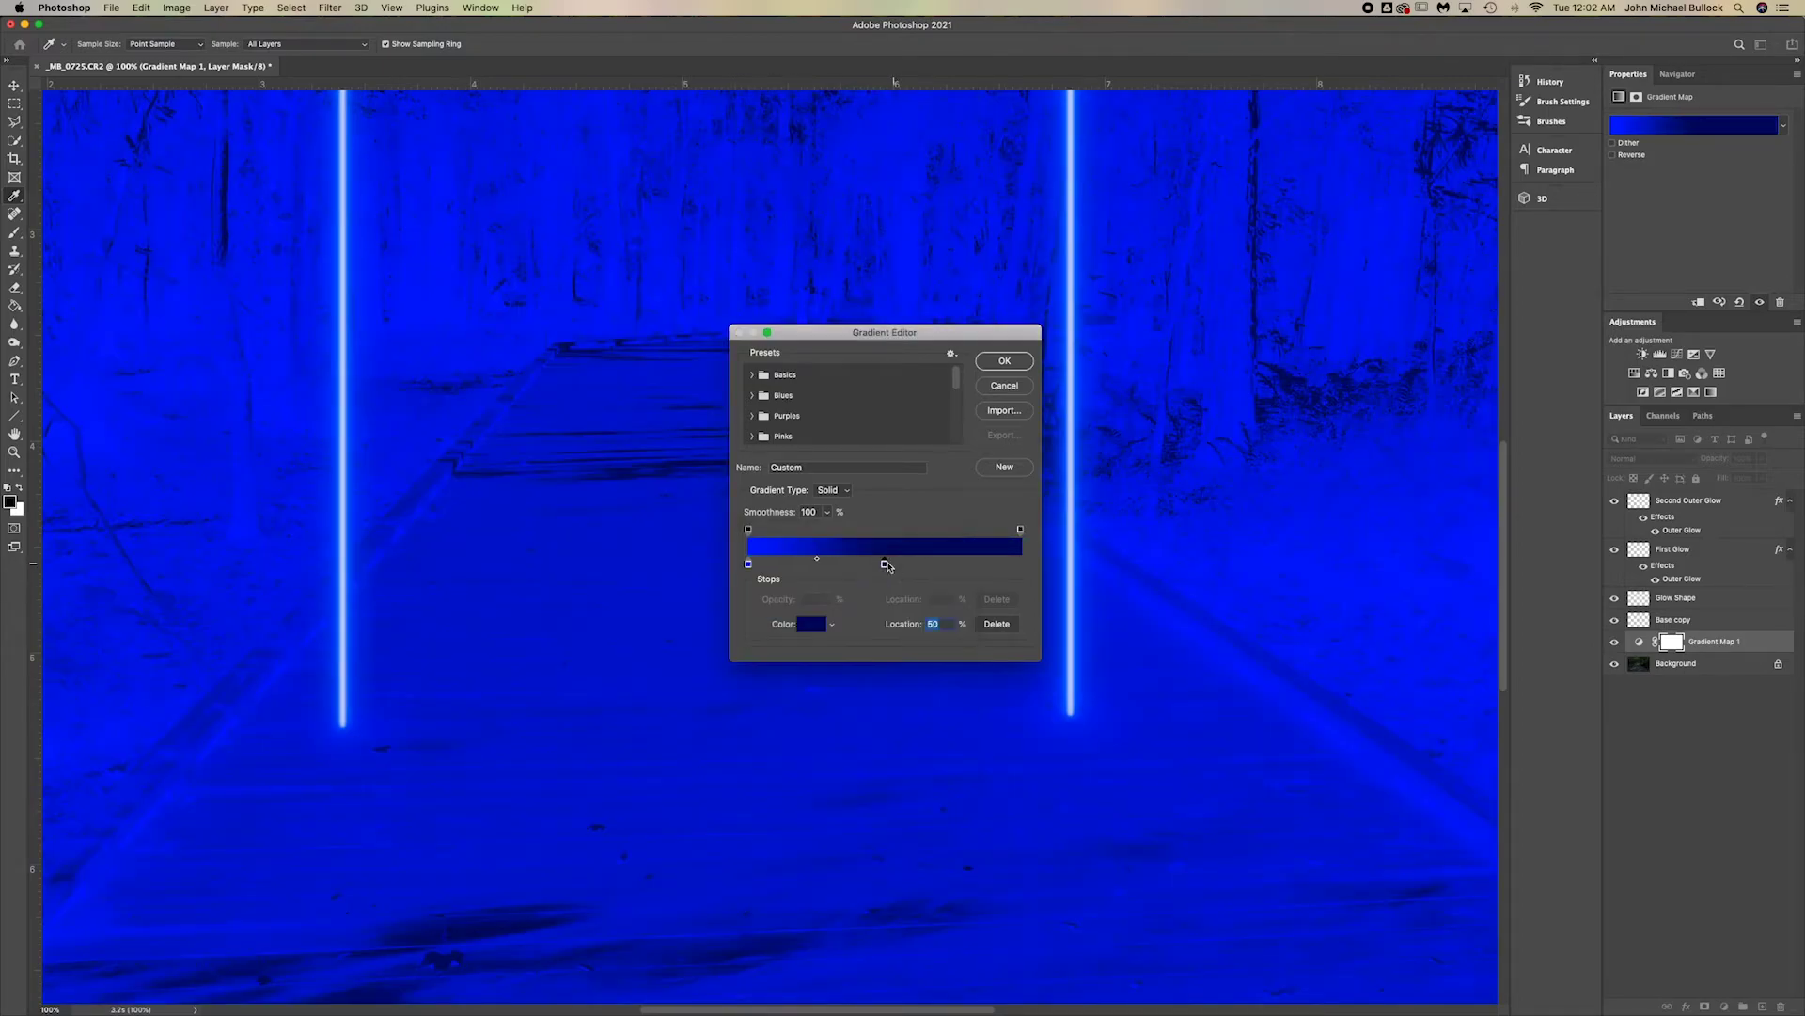
left_click(1001, 365)
key("v")
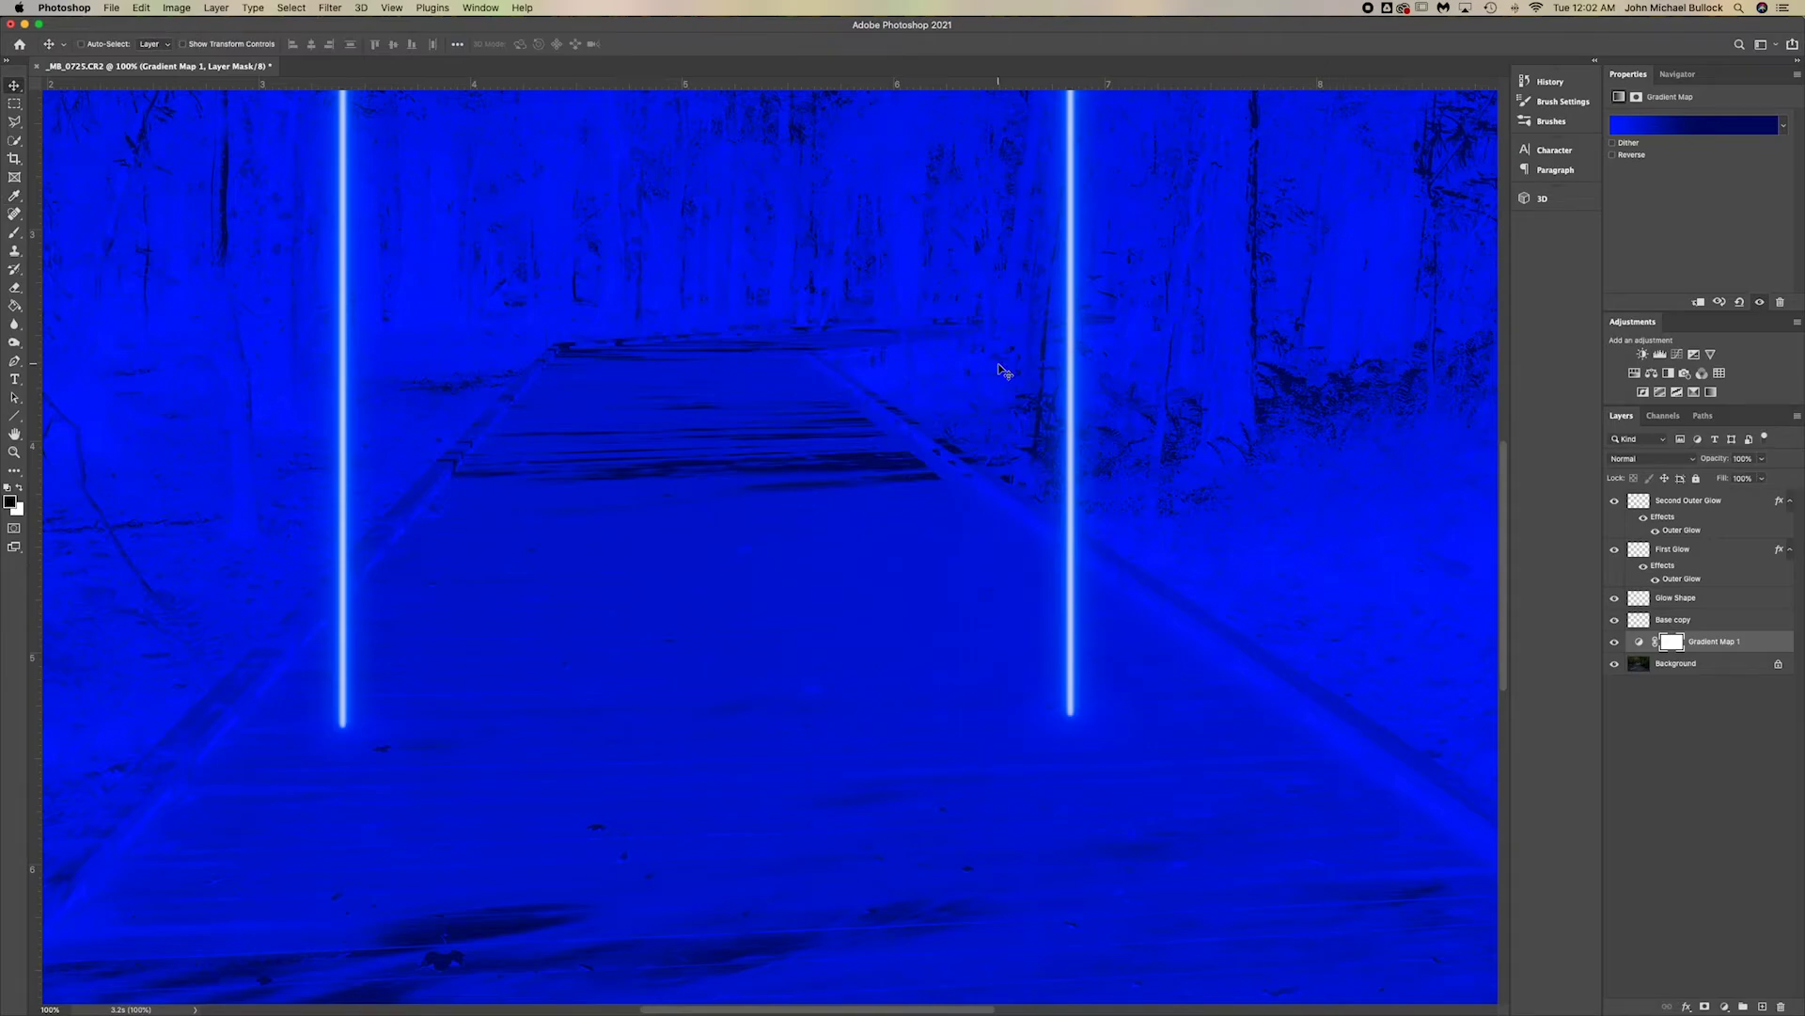
Invert the Gradient Map 1 layer mask to hide the blue tint
key("super+0")
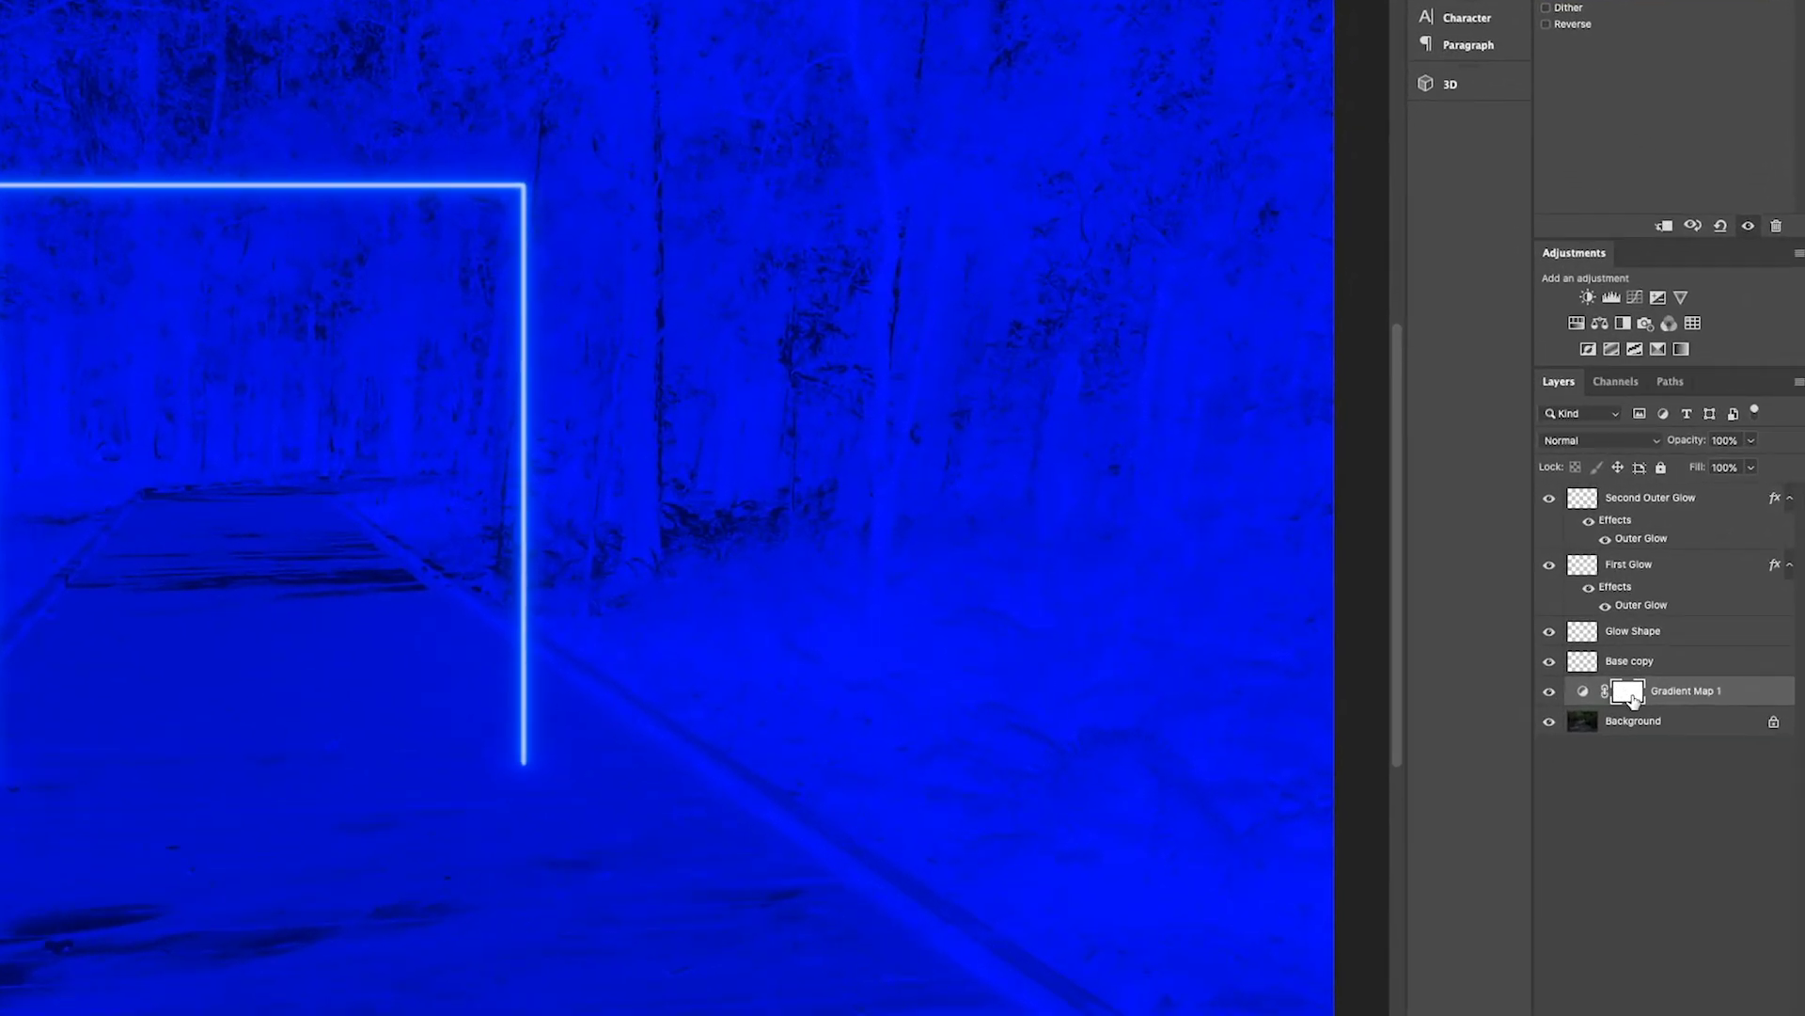
left_click(1632, 697)
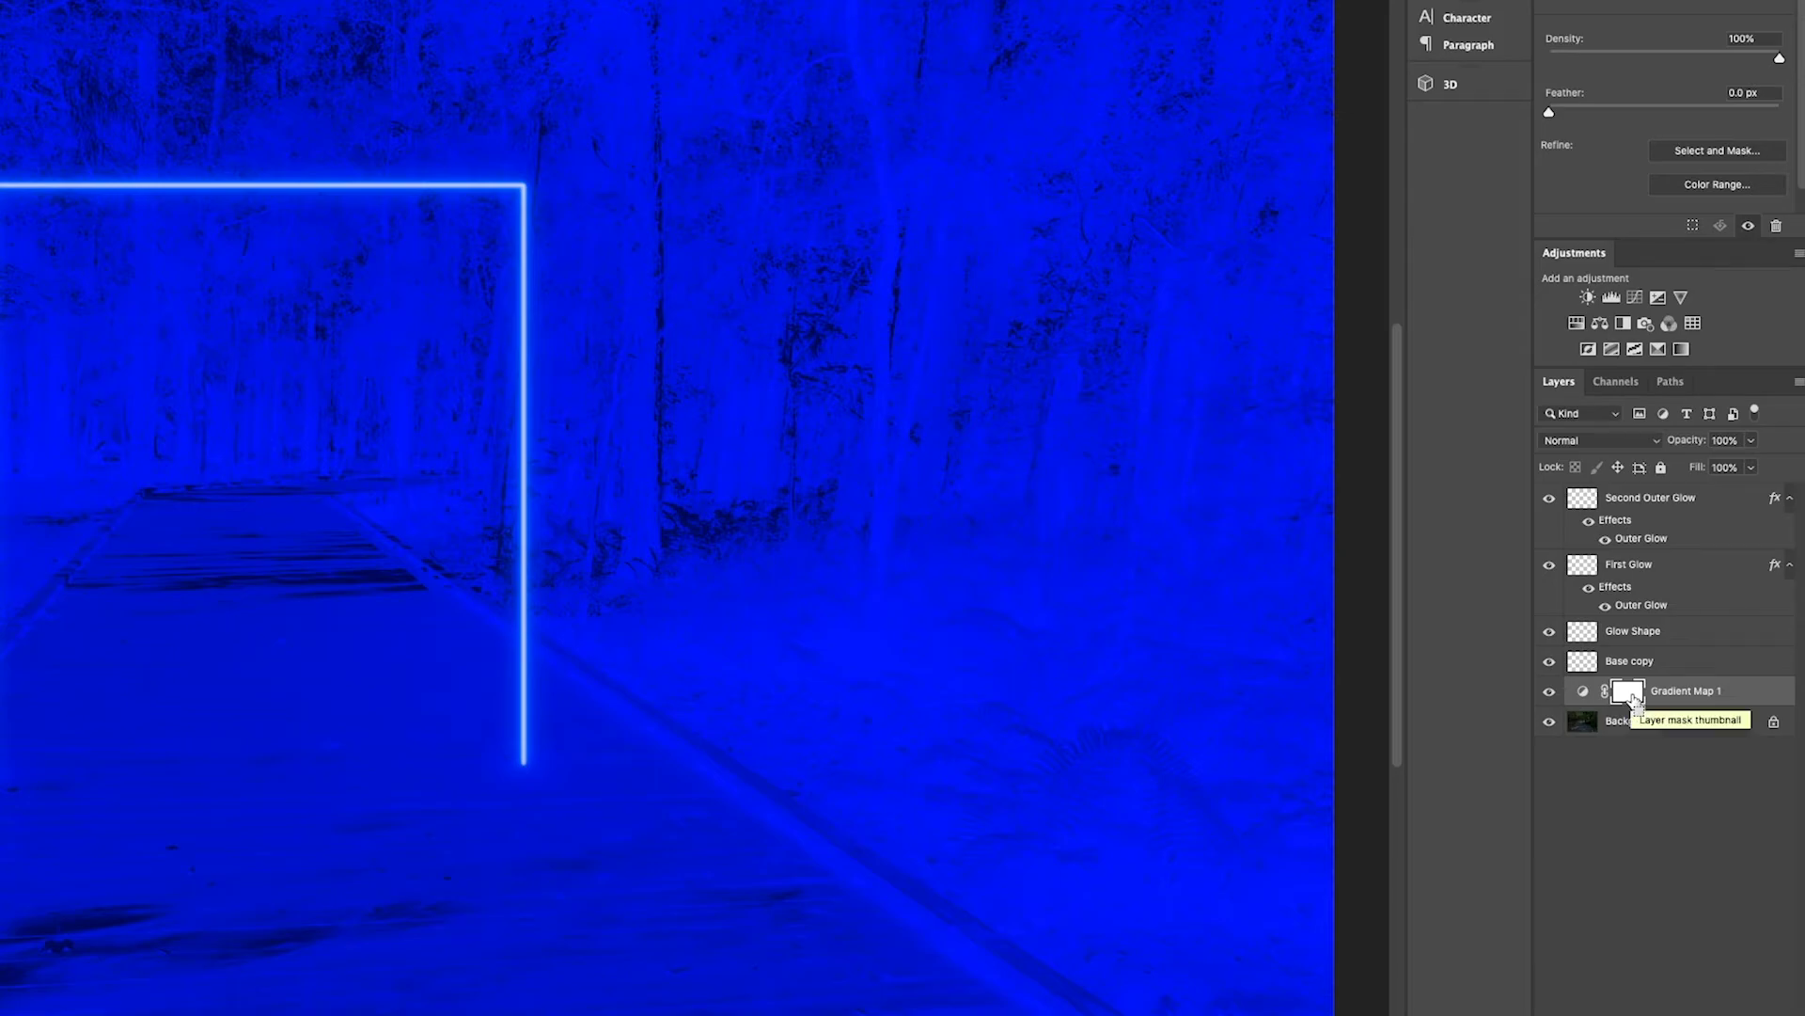
key("super+i")
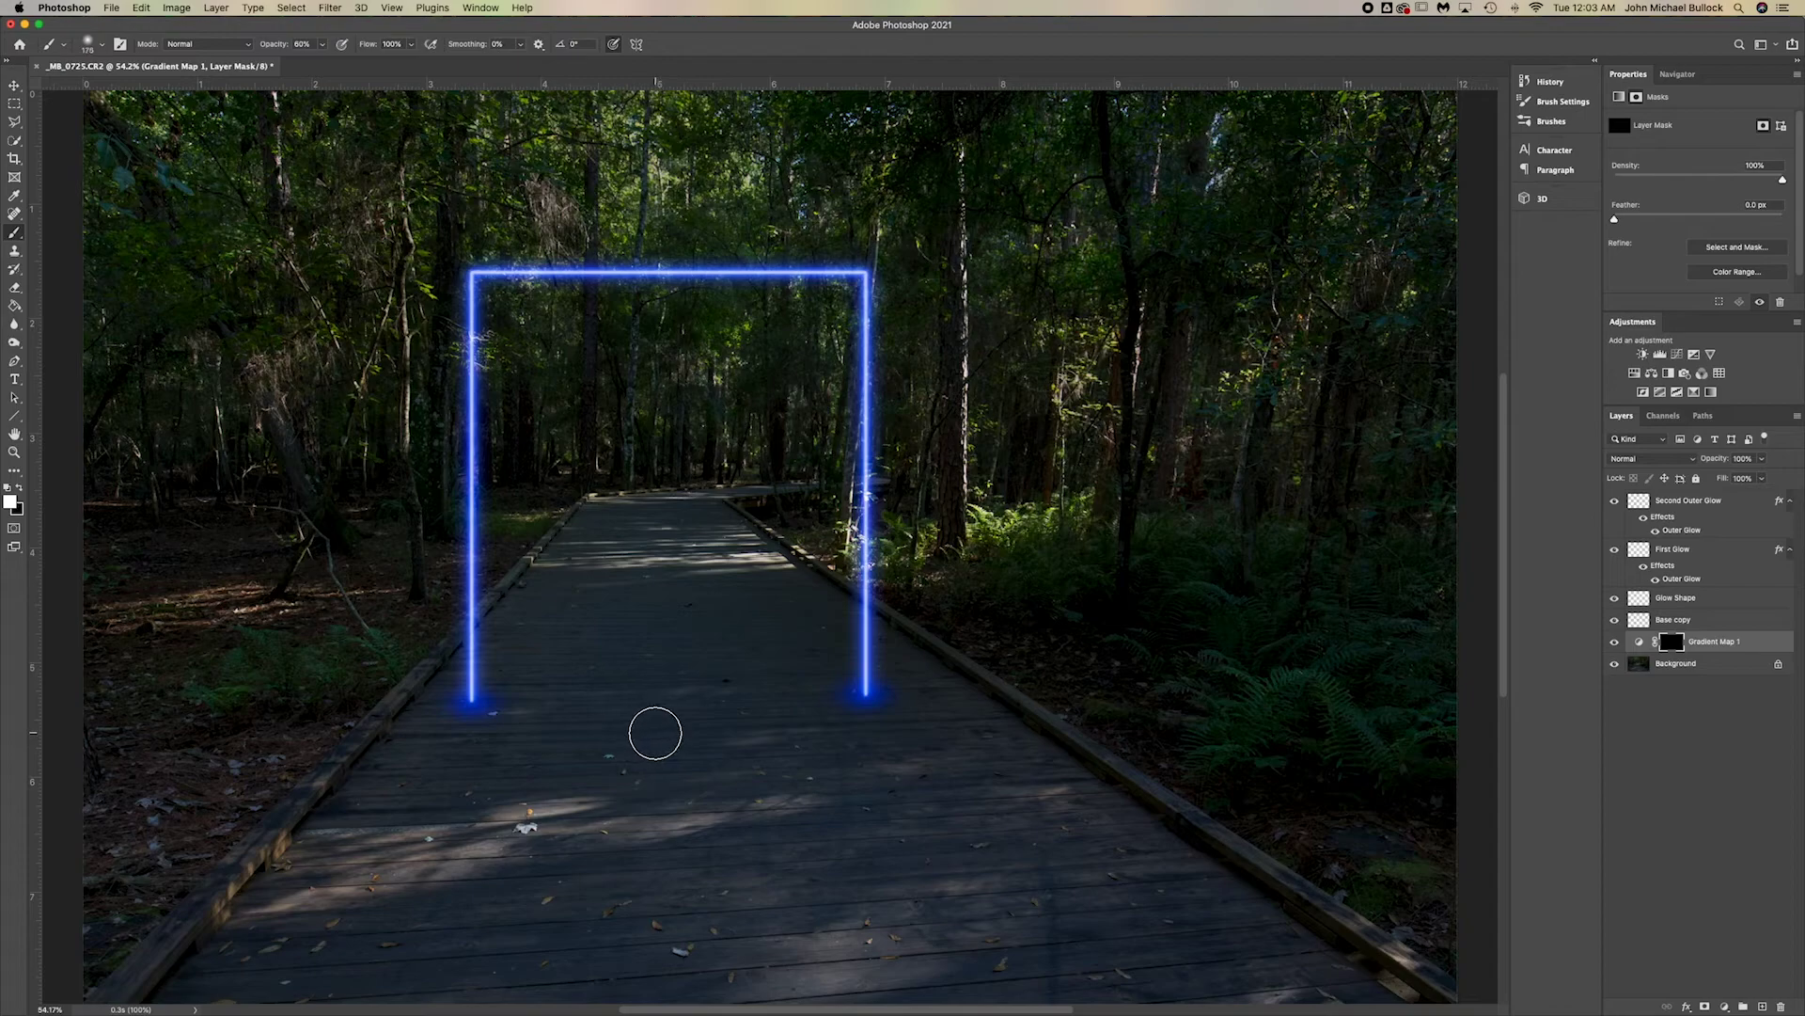
Set the mask brush to 18% opacity and a size of 400 px
key("bracketright")
key("bracketright")
key("bracketright")
key("bracketright")
key("bracketright")
key("bracketright")
key("bracketright")
key("bracketright")
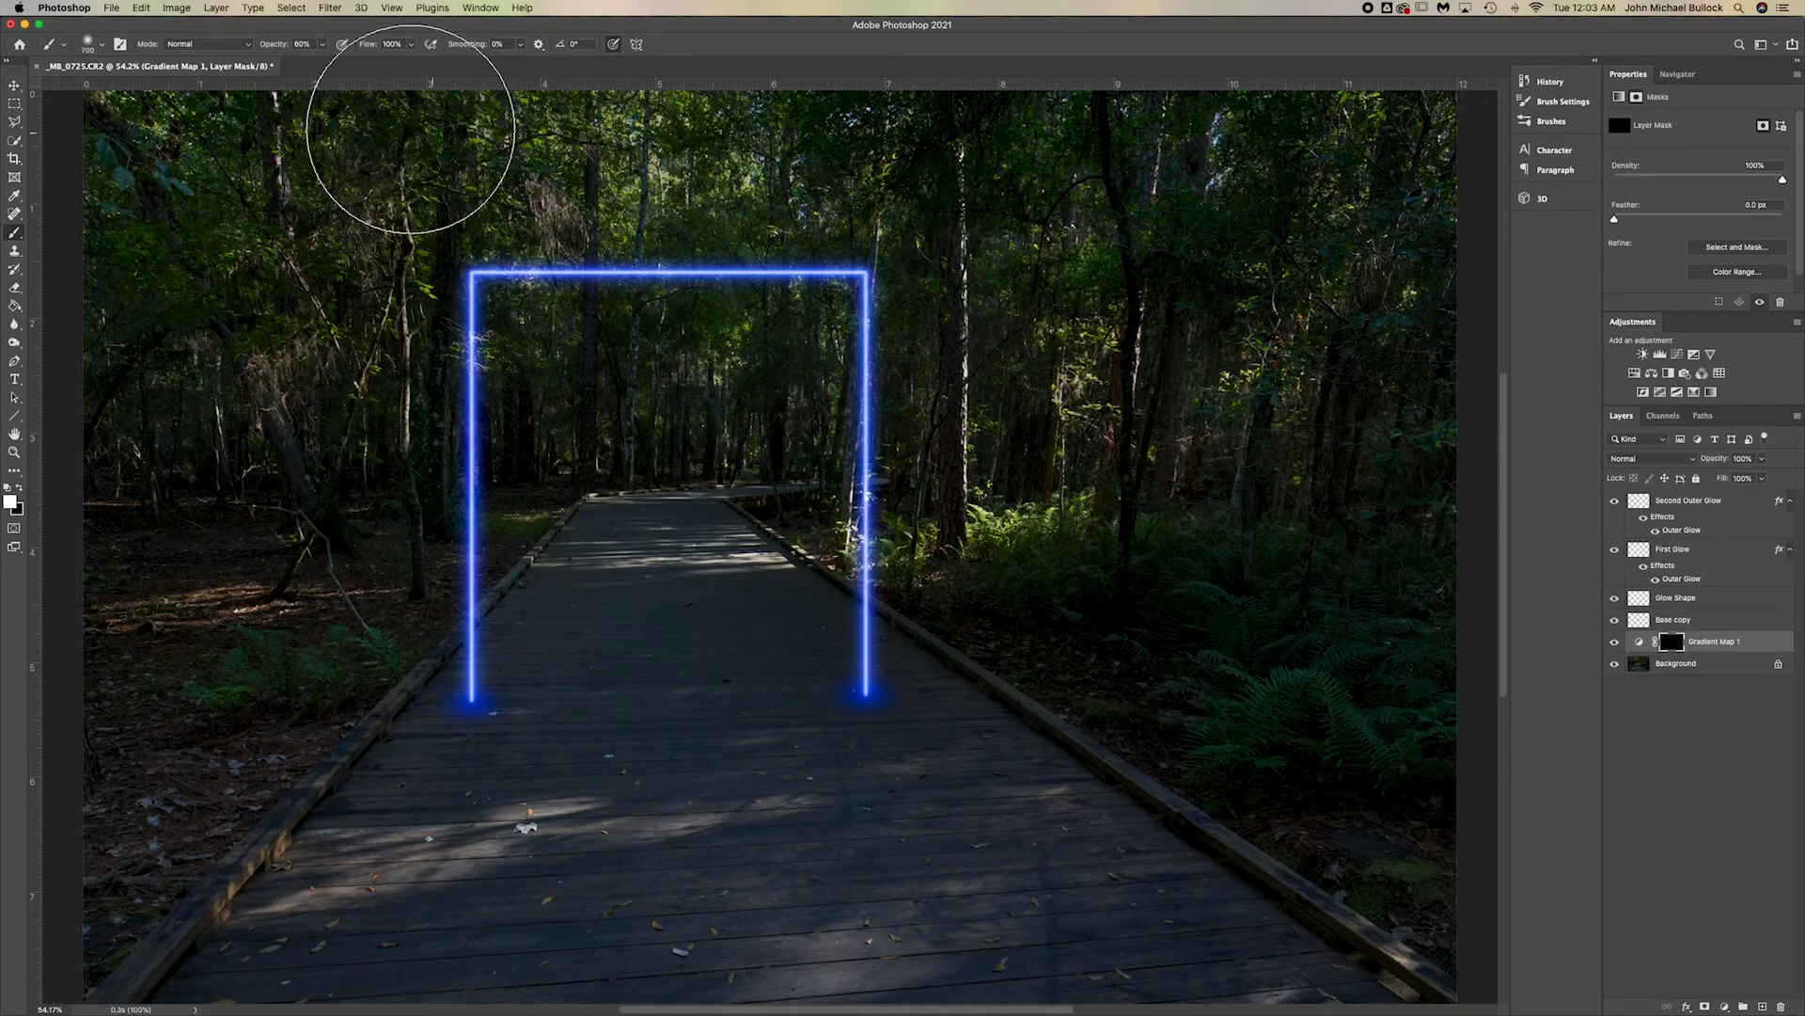
left_click(323, 45)
left_click_drag(301, 64, 295, 63)
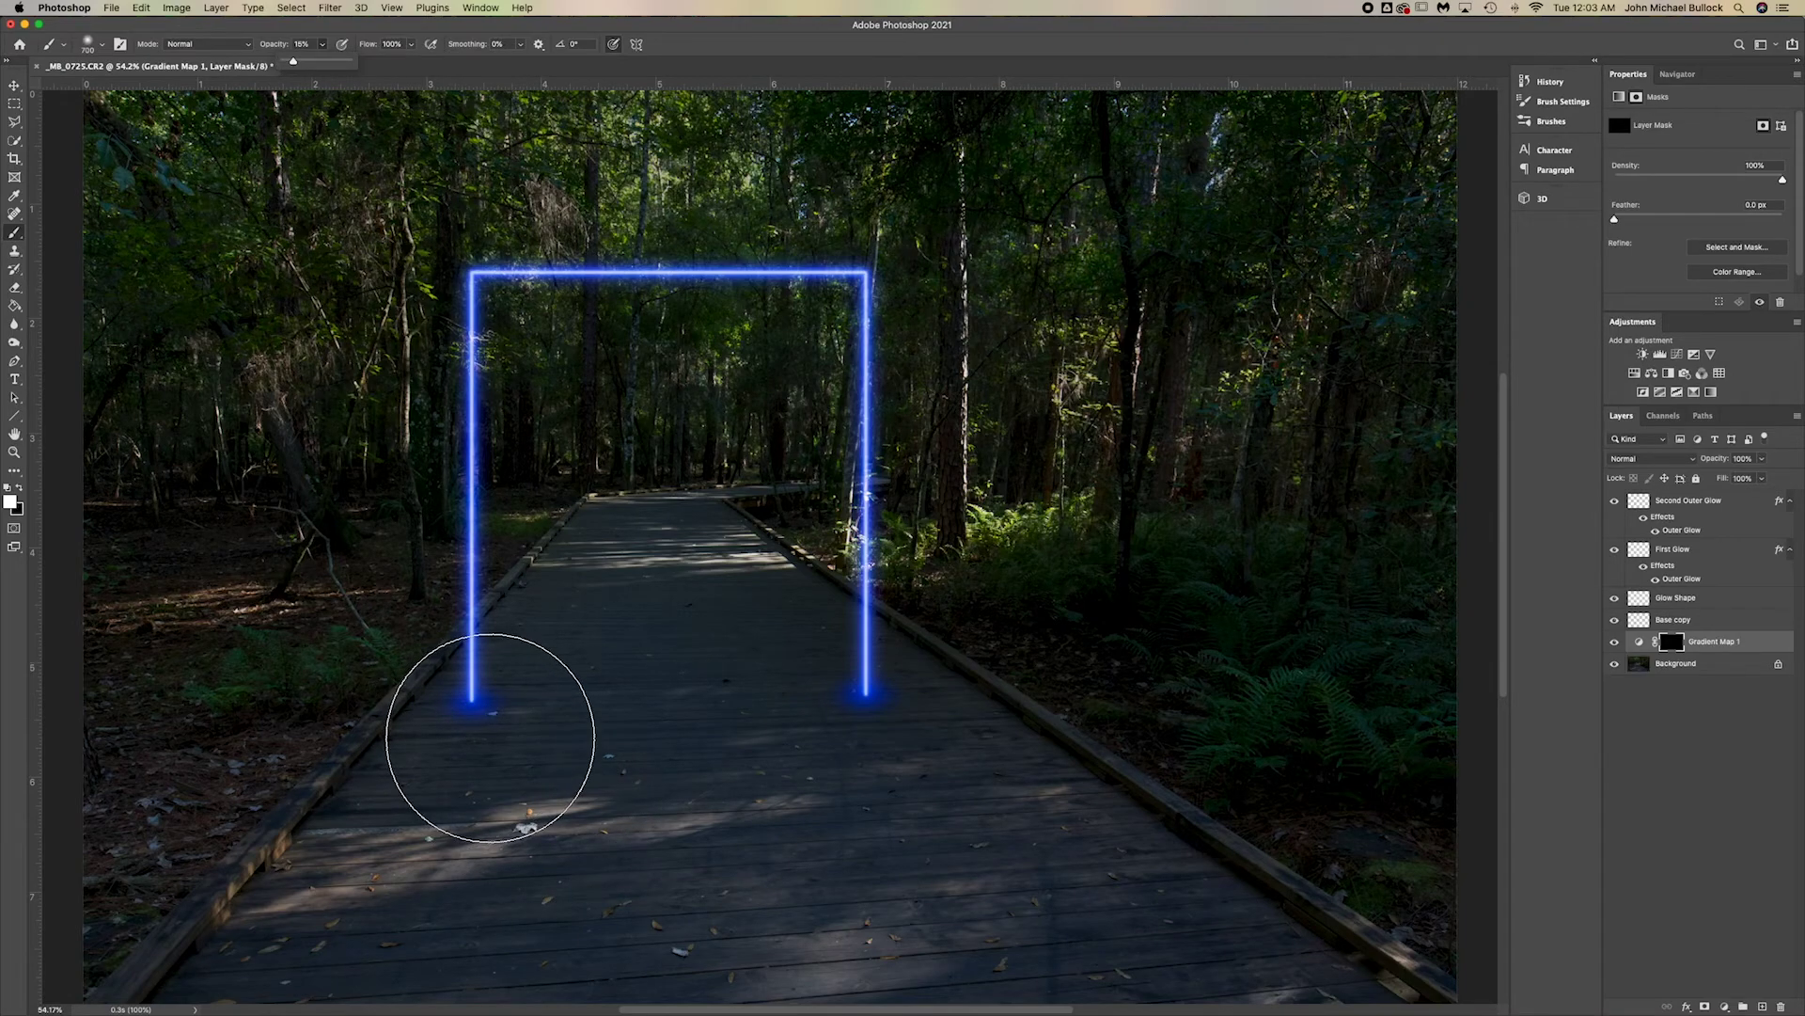
key("bracketleft")
key("bracketleft")
key("bracketleft")
Paint white on the gradient map mask across the boardwalk between the doorway's bases, undoing one stroke along the way
mouse_move(460, 712)
left_mouse_down()
mouse_move(935, 696)
mouse_move(736, 685)
mouse_move(473, 694)
mouse_move(522, 722)
mouse_move(931, 725)
mouse_move(947, 693)
mouse_move(717, 727)
left_mouse_up()
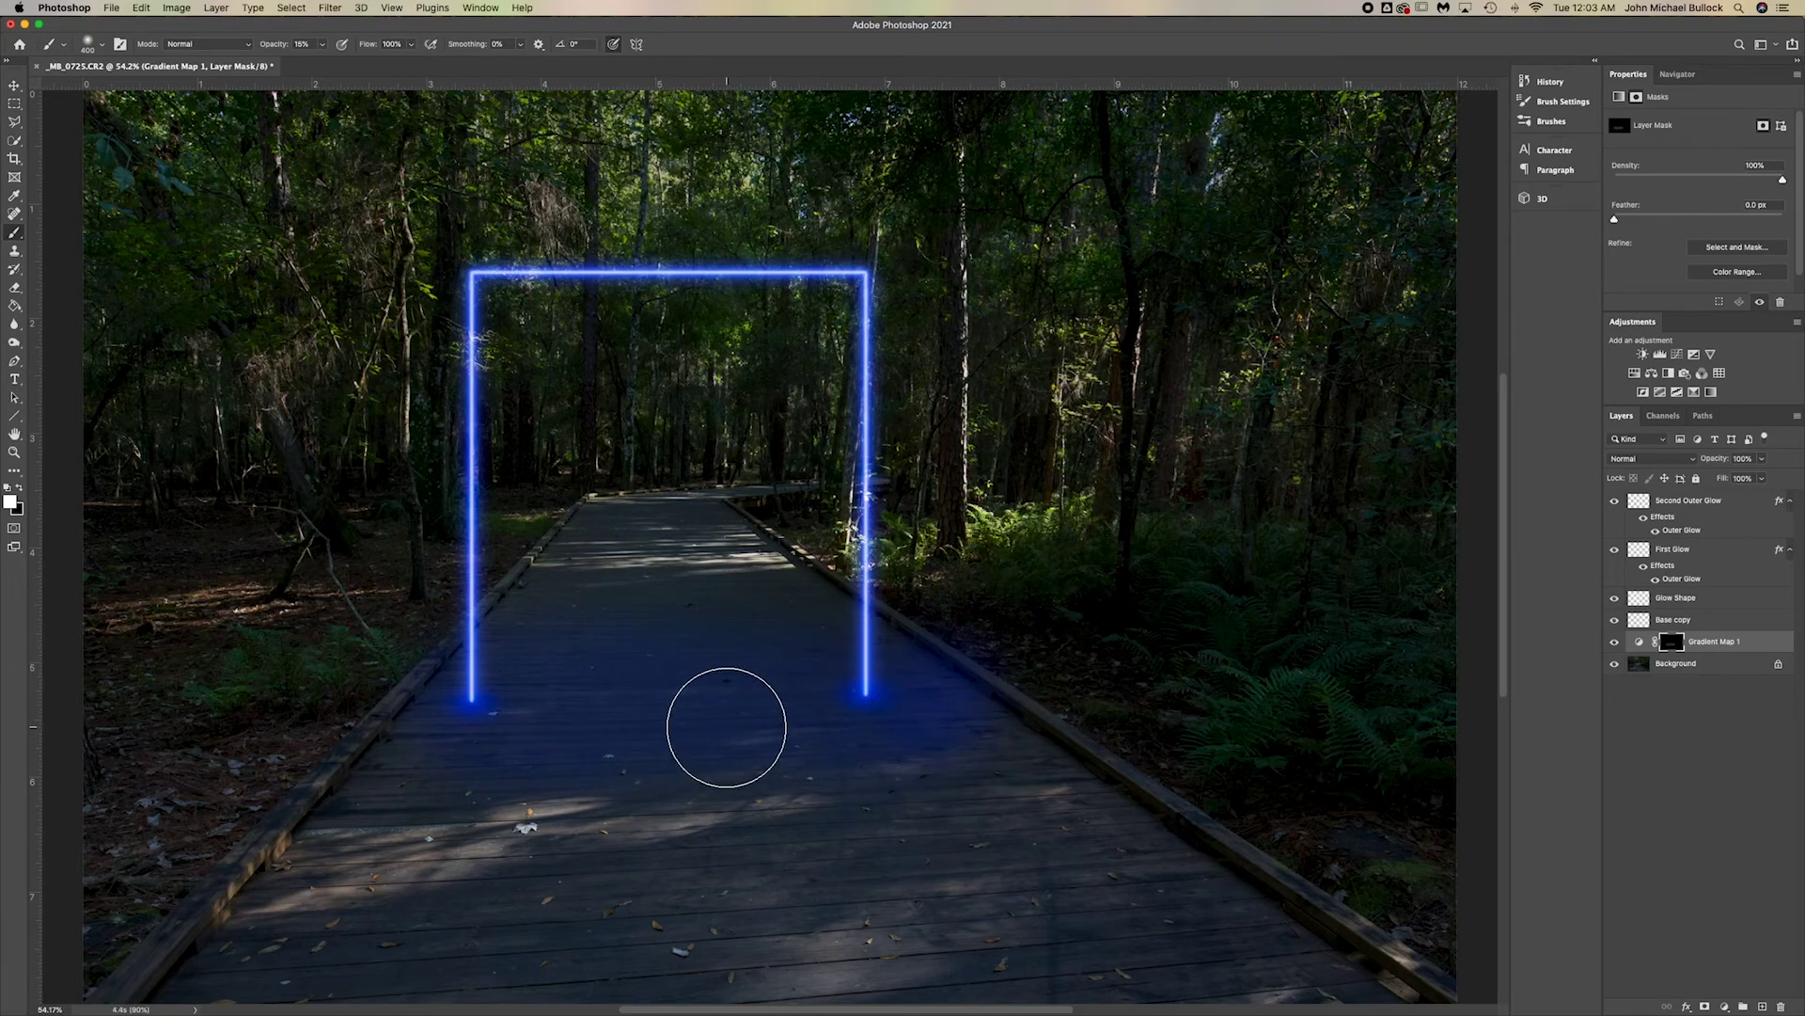
key("super+z")
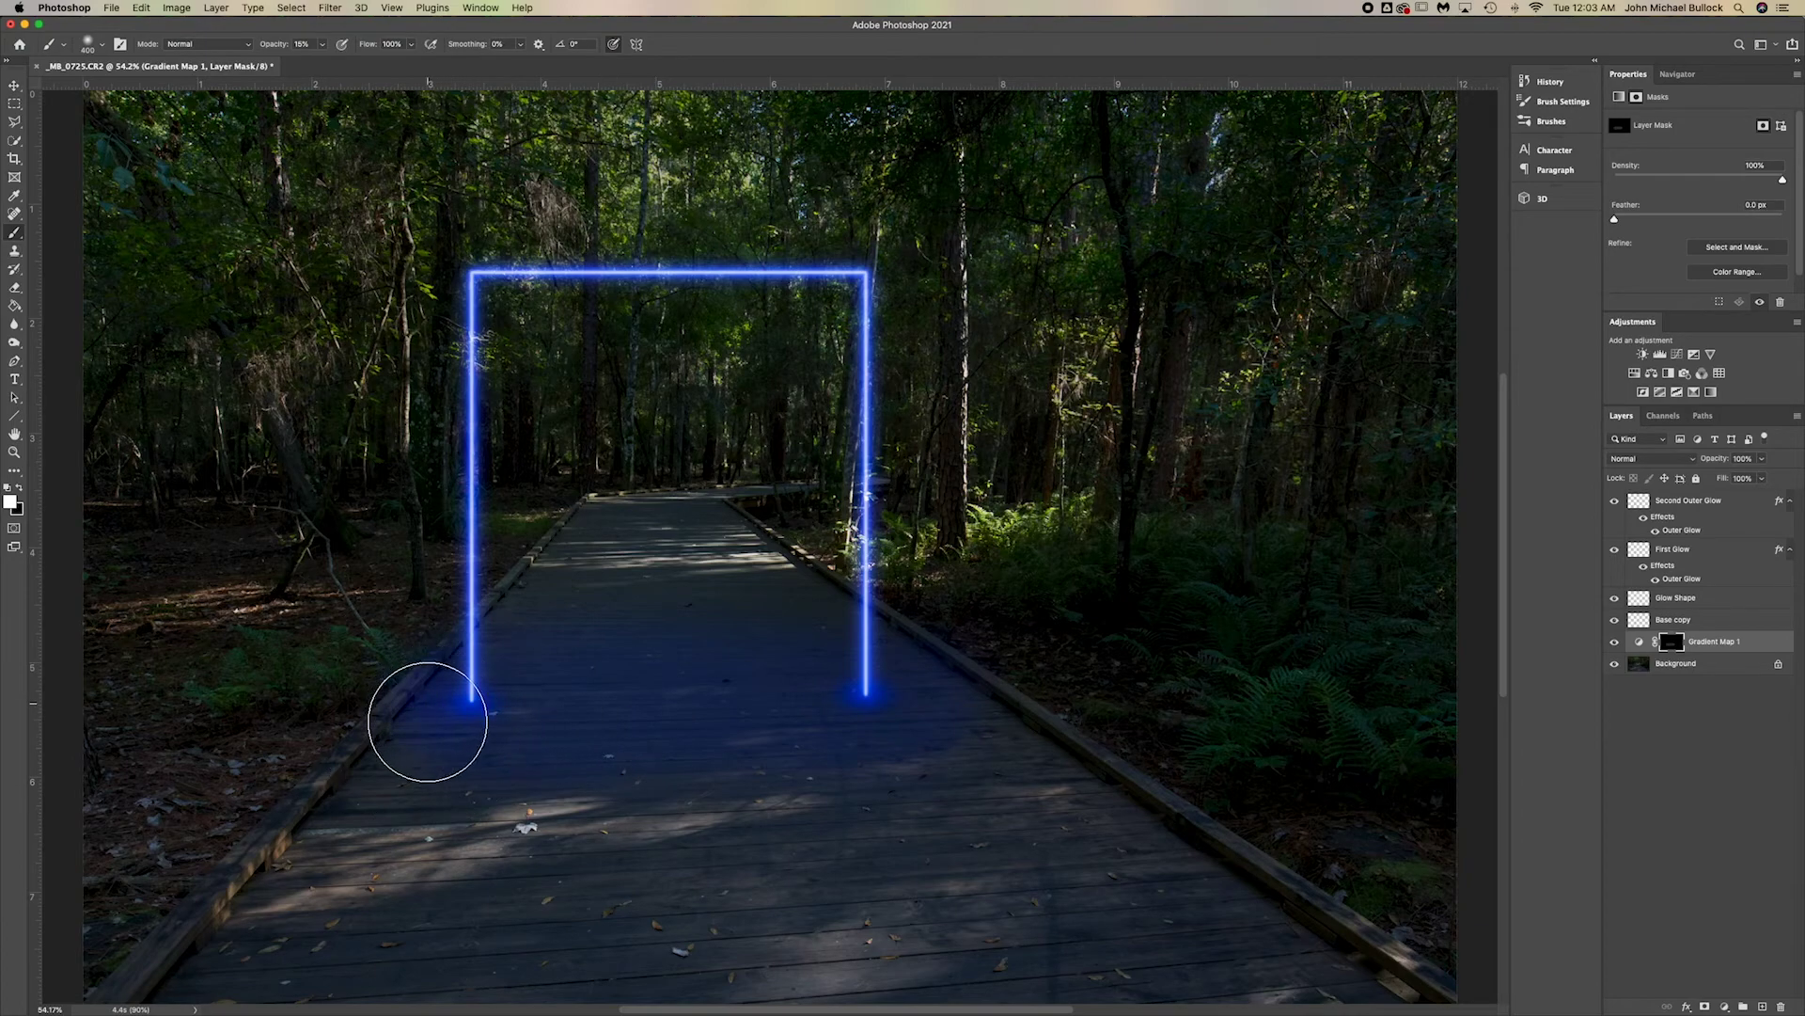
left_click_drag(901, 715, 923, 713)
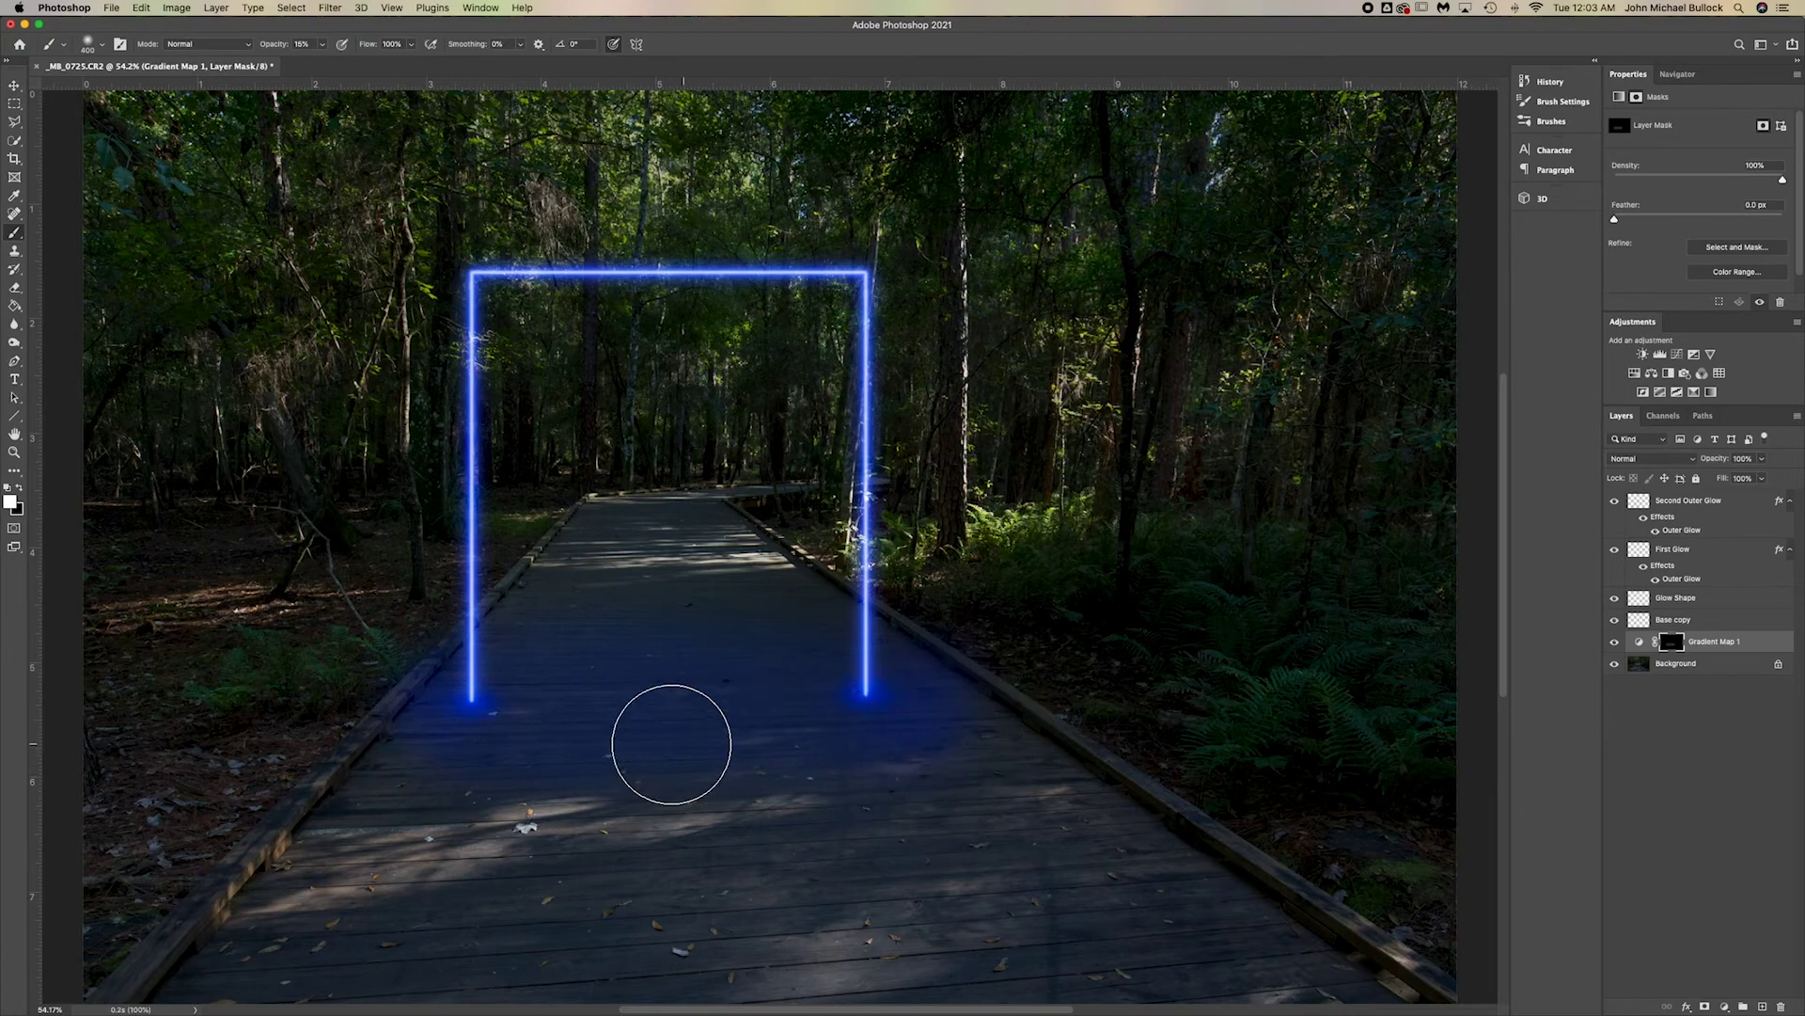
mouse_move(696, 716)
left_mouse_down()
mouse_move(618, 700)
mouse_move(712, 708)
left_mouse_up()
Soften the blue tint's edges around the doorway's base by painting black on the mask with a brush enlarged to 800 px
key("x")
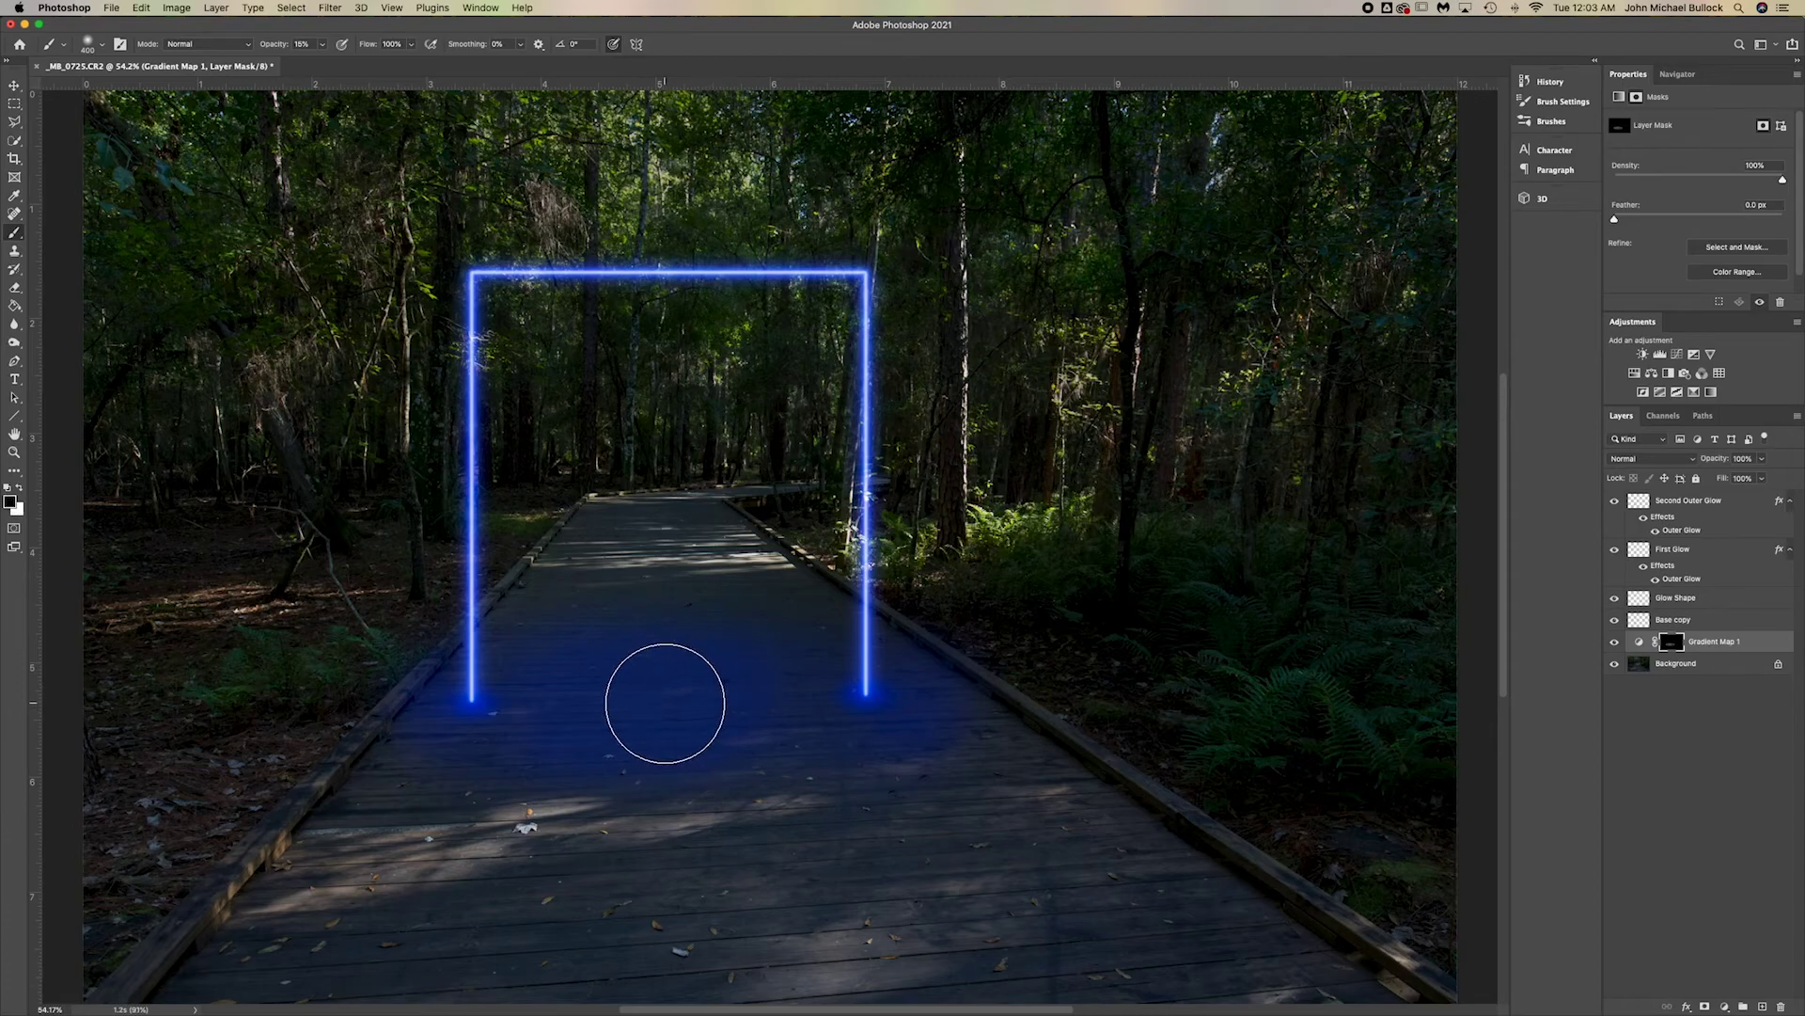
key("bracketright")
key("bracketright")
key("bracketright")
key("bracketright")
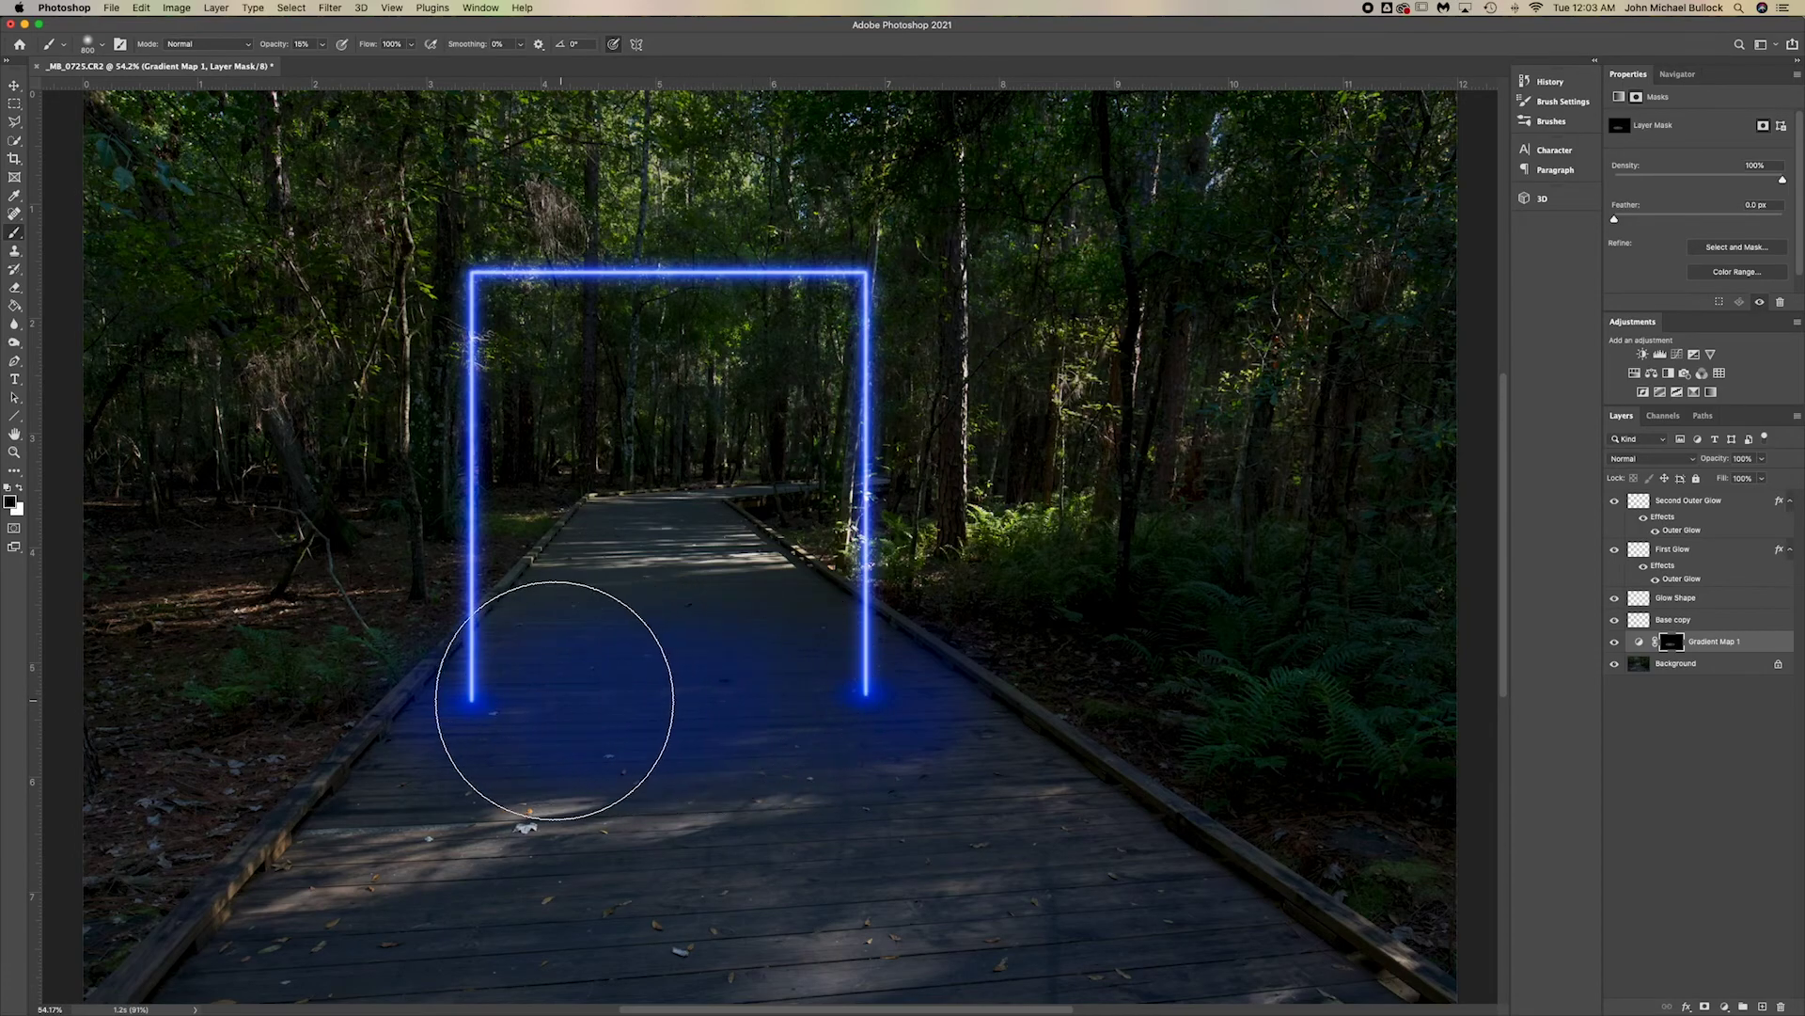
mouse_move(555, 700)
left_mouse_down()
mouse_move(714, 708)
mouse_move(859, 820)
mouse_move(955, 845)
mouse_move(1083, 768)
mouse_move(1084, 678)
mouse_move(1086, 720)
left_mouse_up()
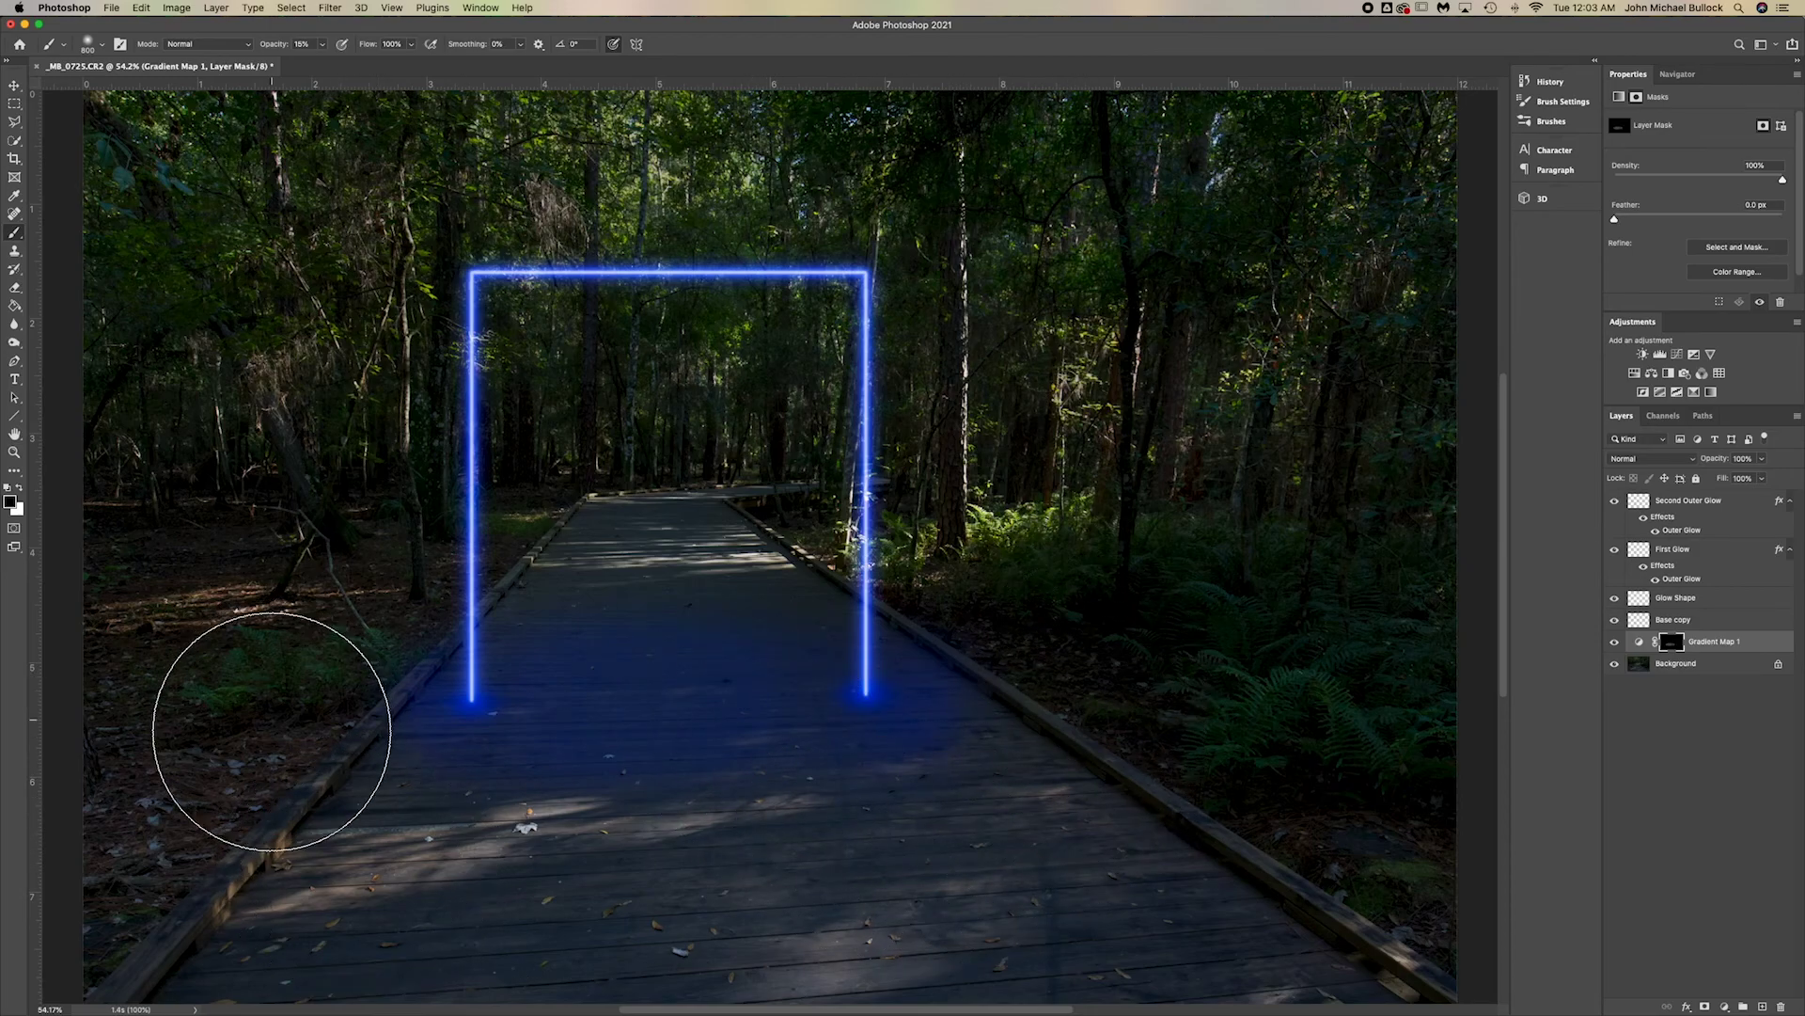
mouse_move(272, 732)
left_mouse_down()
mouse_move(282, 686)
mouse_move(733, 596)
mouse_move(605, 523)
mouse_move(649, 558)
left_mouse_up()
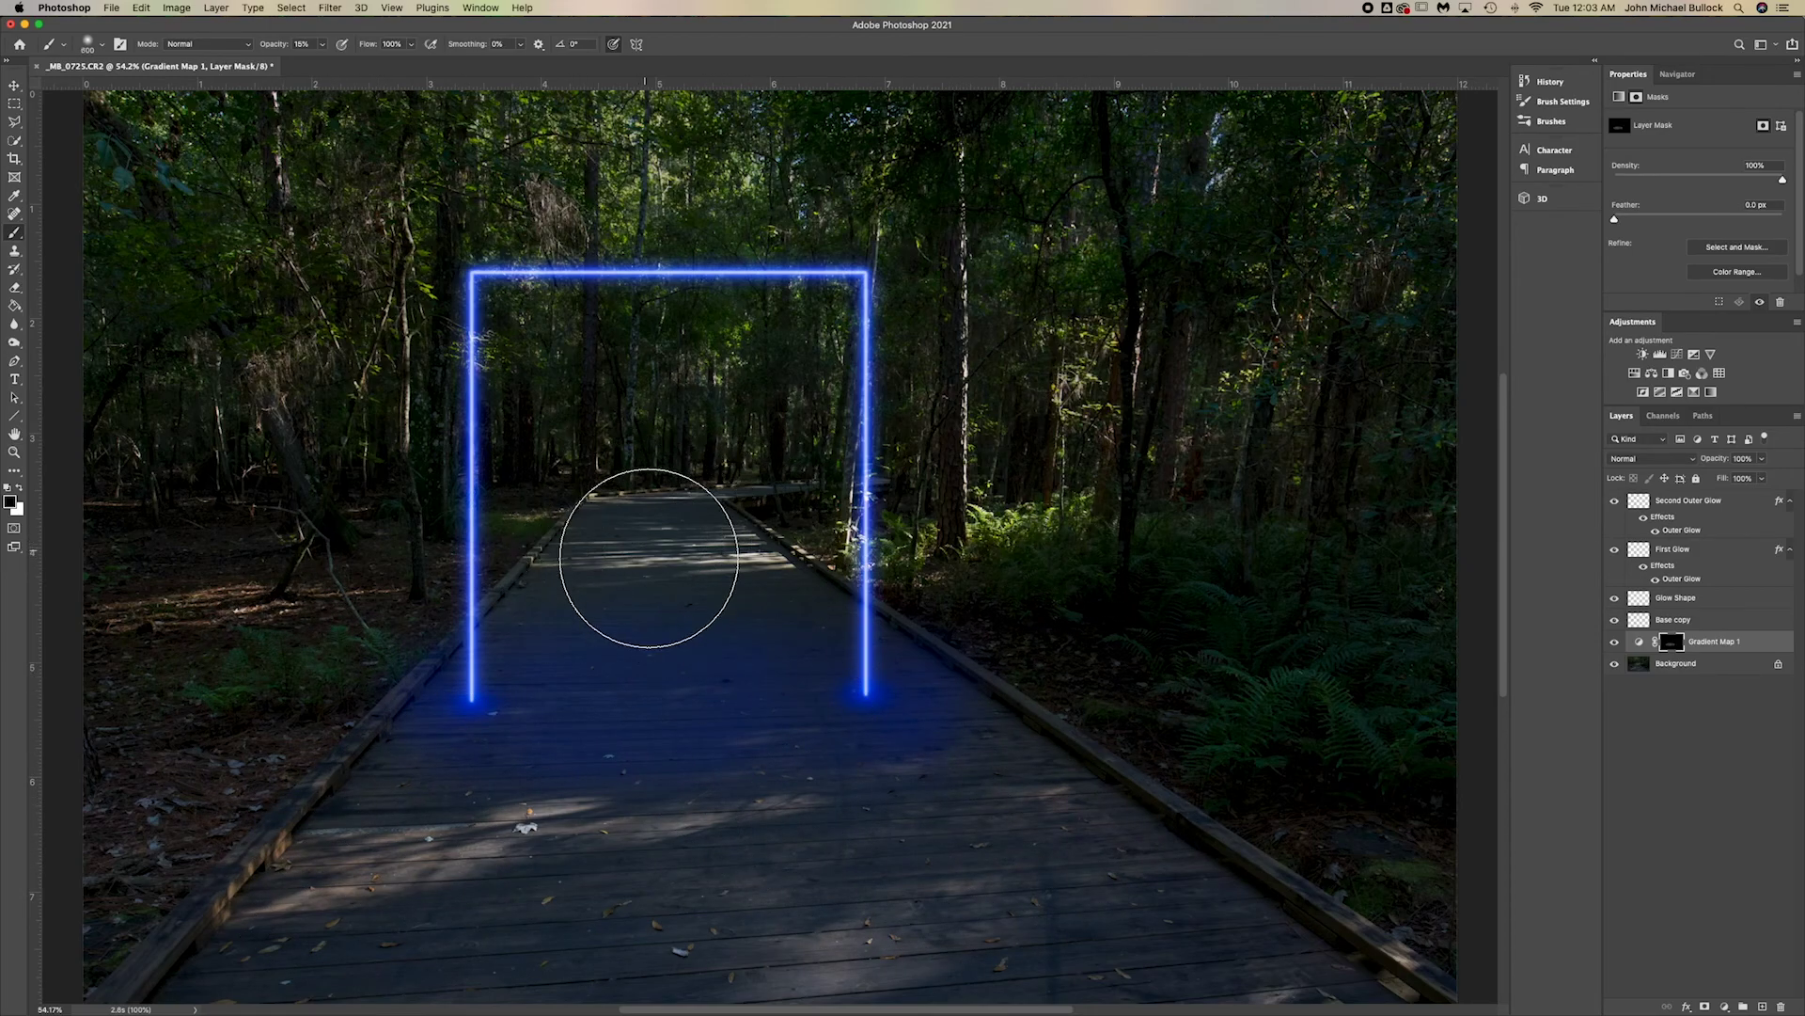
key("bracketleft")
key("bracketleft")
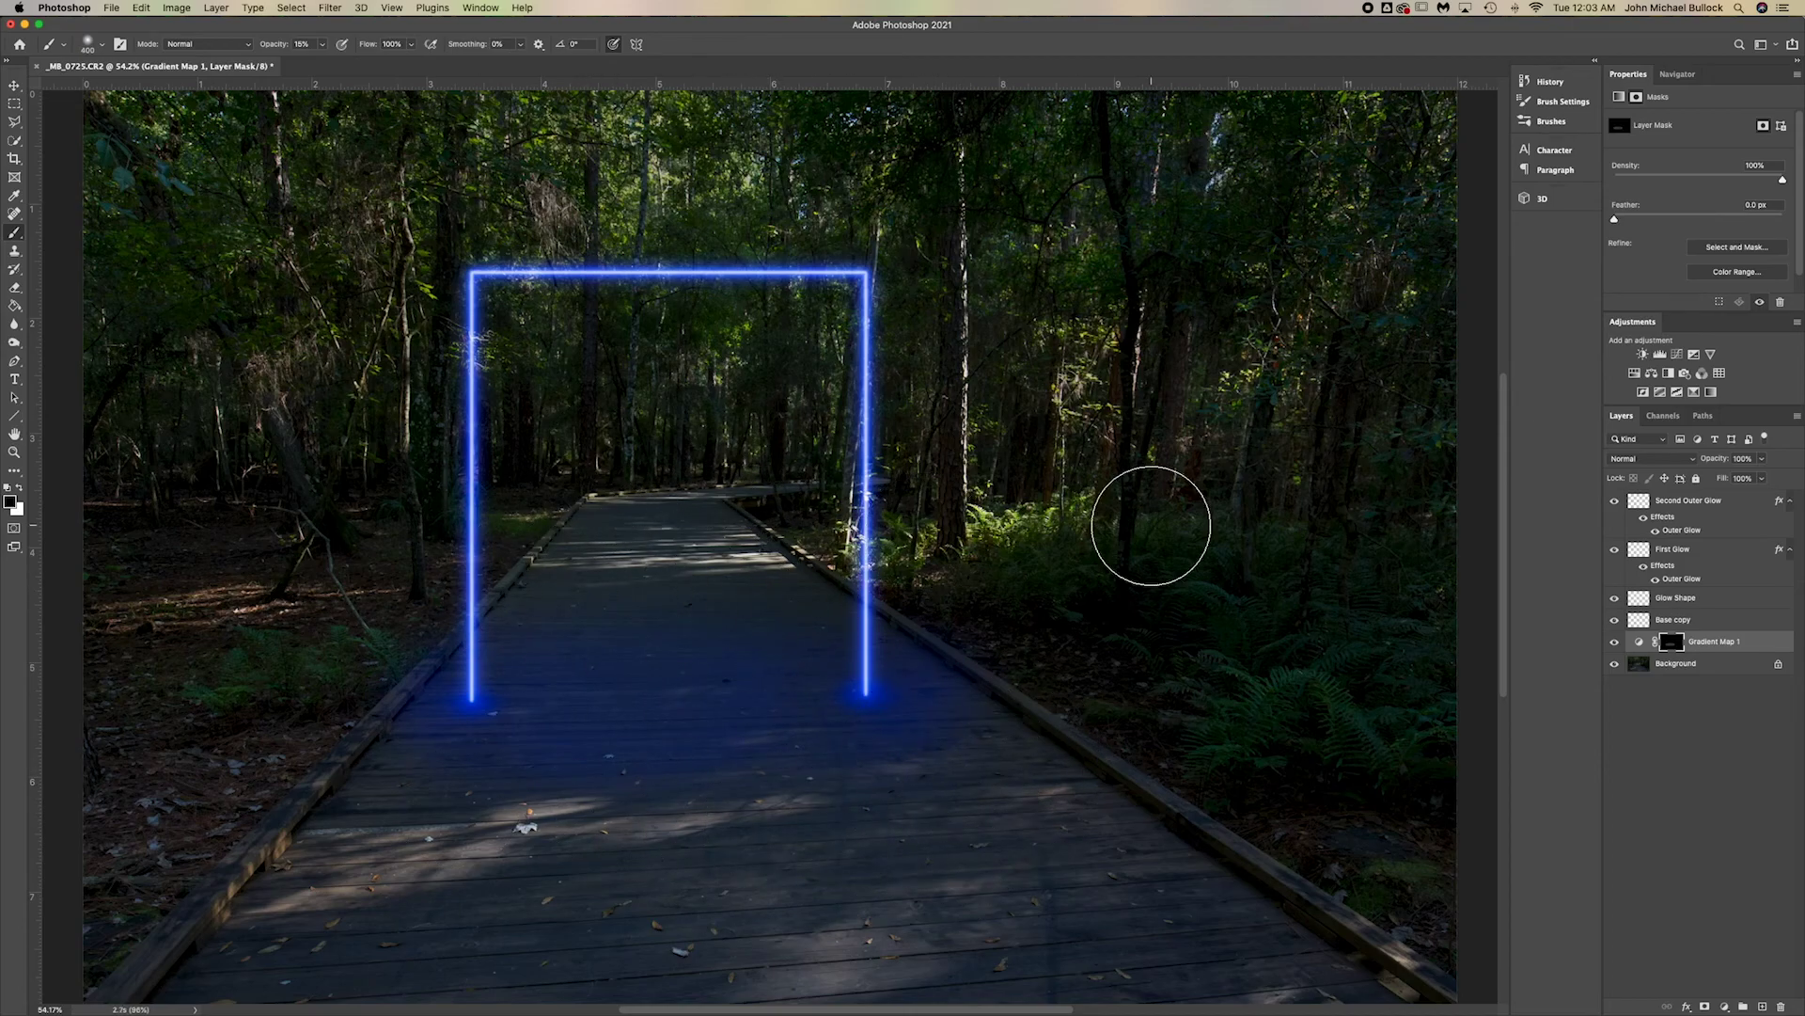